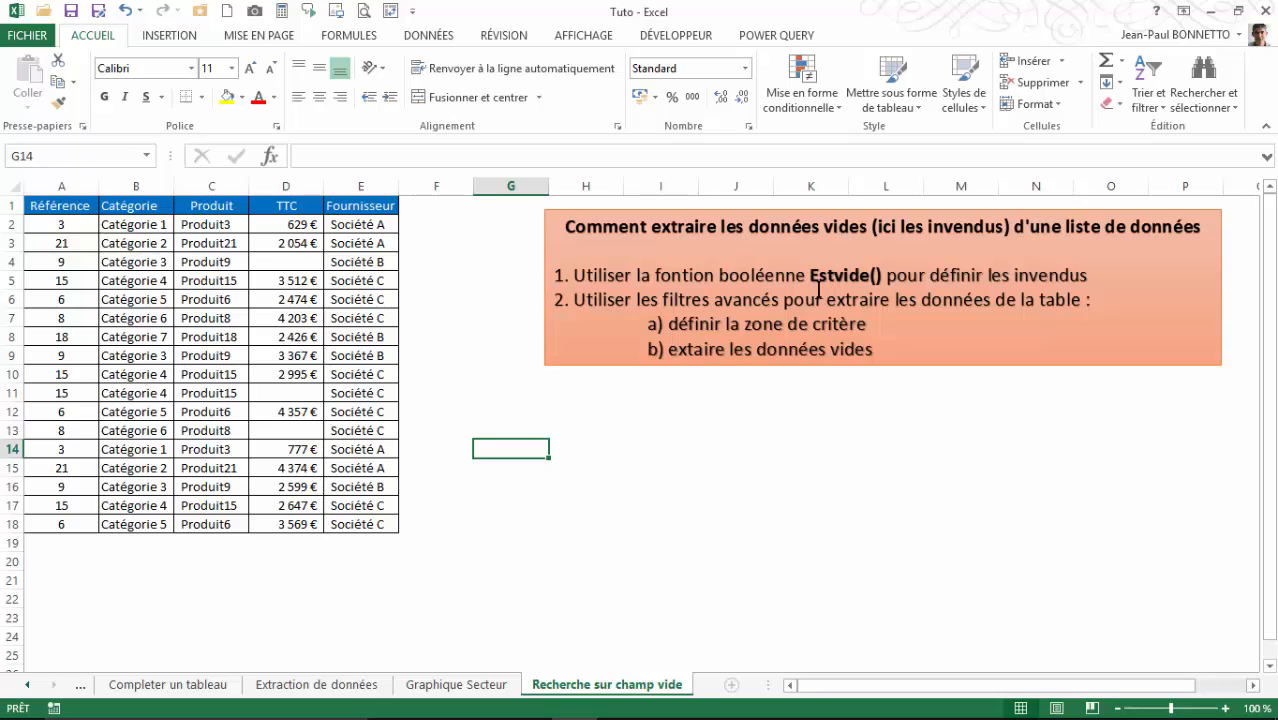
- Examine the empty cells D4, D11 and D13 in the TTC column
{"action": "left_click", "coordinate": [292, 262]}
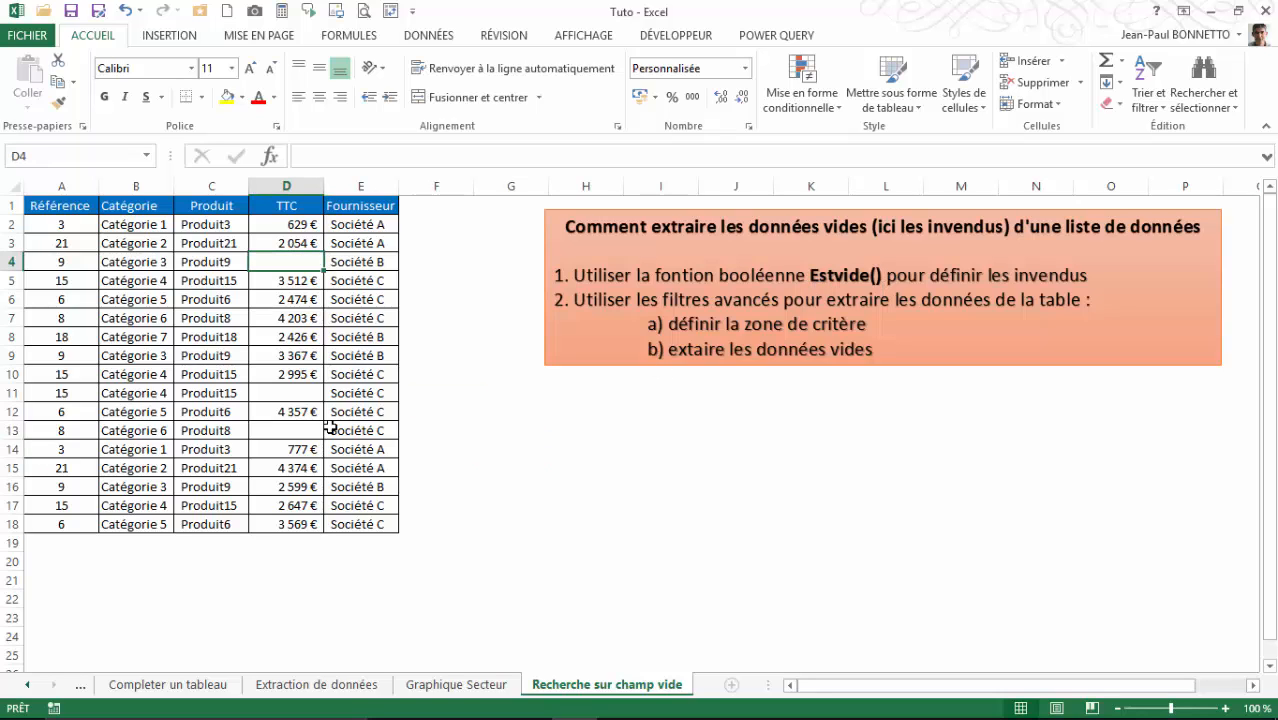
{"action": "left_click", "coordinate": [300, 395]}
{"action": "left_click", "coordinate": [304, 431]}
{"action": "left_click", "coordinate": [301, 394]}
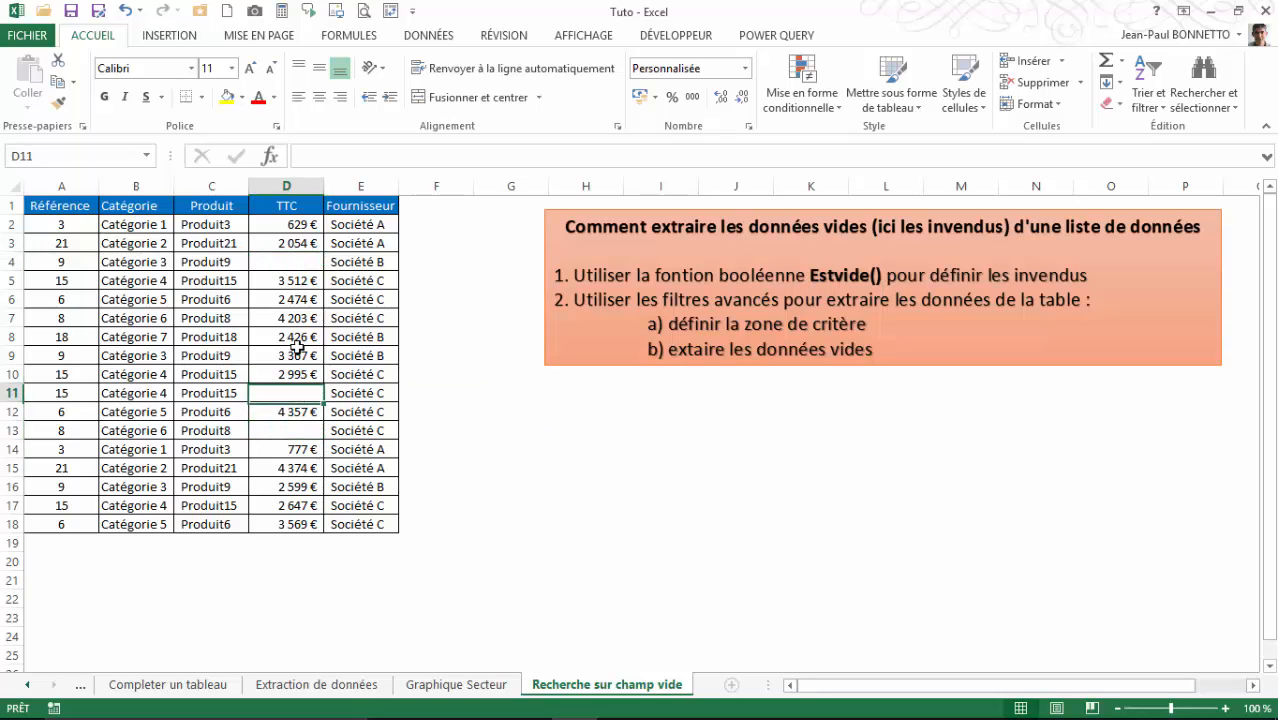
{"action": "left_click", "coordinate": [281, 263]}
{"action": "left_click", "coordinate": [295, 430]}
{"action": "left_click", "coordinate": [308, 395]}
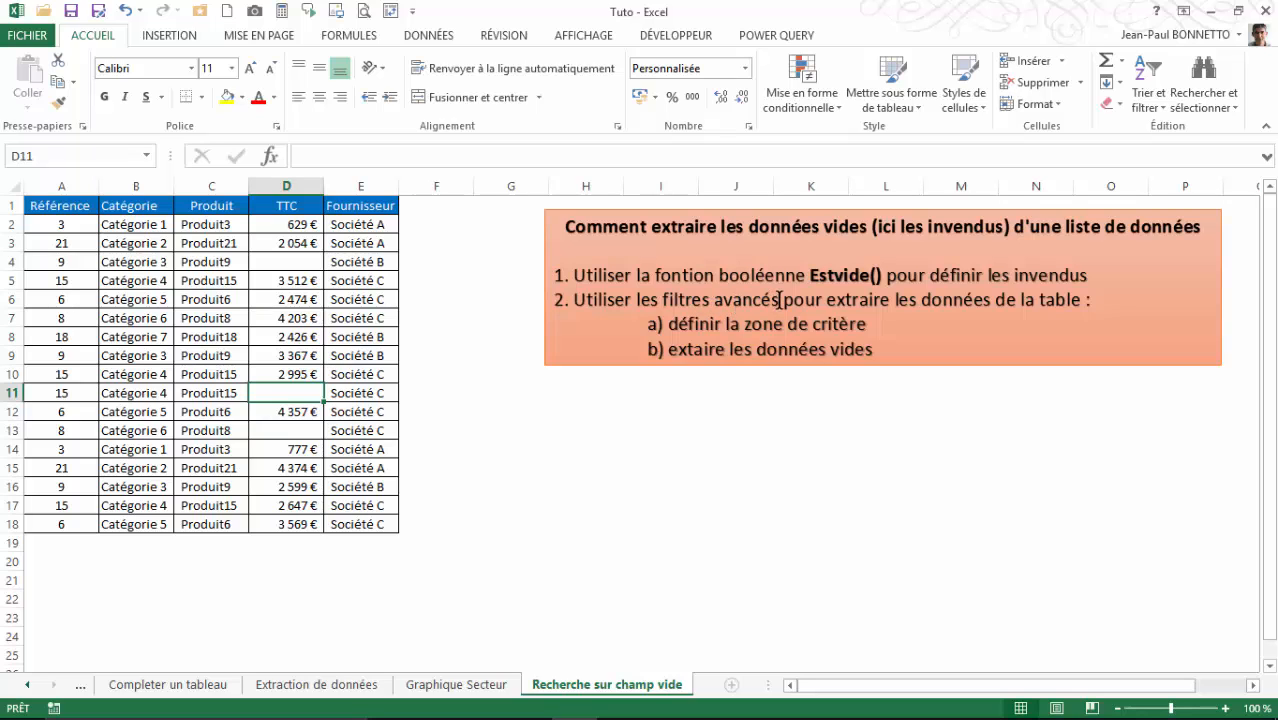
- Make the words "filtres avancés" bold in the instruction text box
{"action": "left_click_drag", "start_coordinate": [779, 300], "coordinate": [664, 292]}
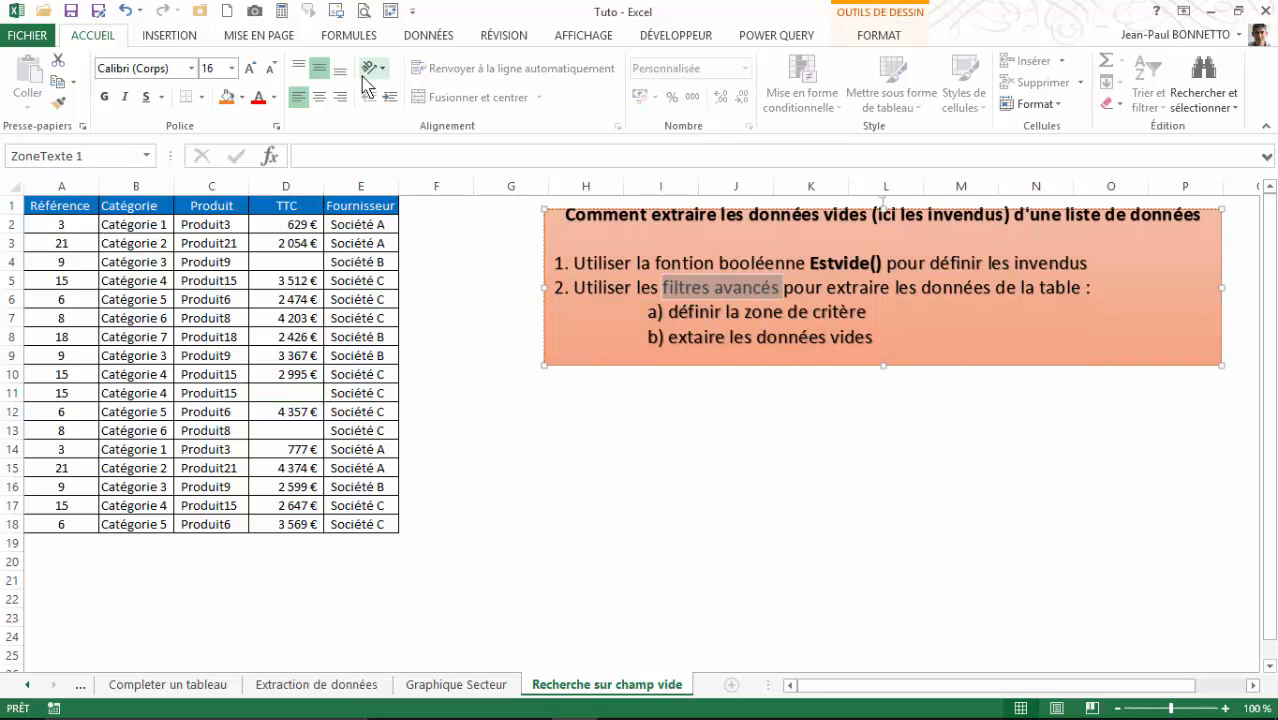
{"action": "left_click", "coordinate": [104, 97]}
{"action": "left_click", "coordinate": [776, 450]}
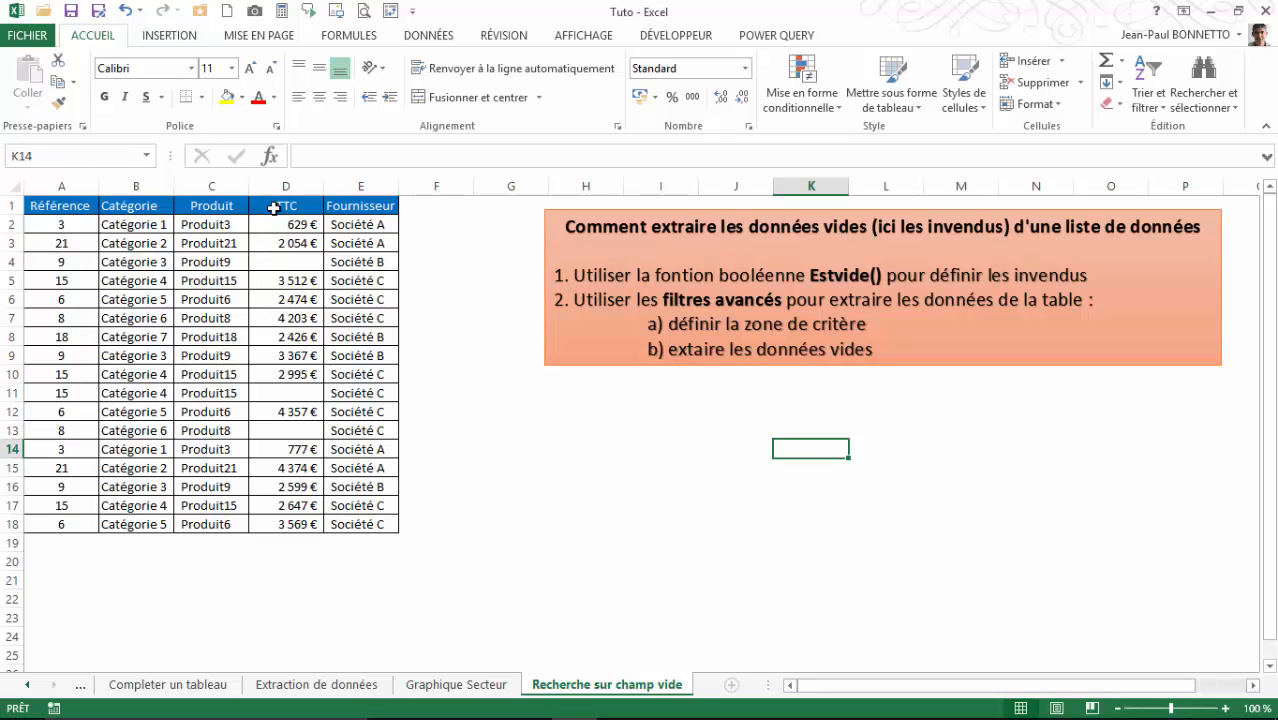
- Add the column header "Invendus" in cell F1, next to Fournisseur
{"action": "left_click", "coordinate": [429, 203]}
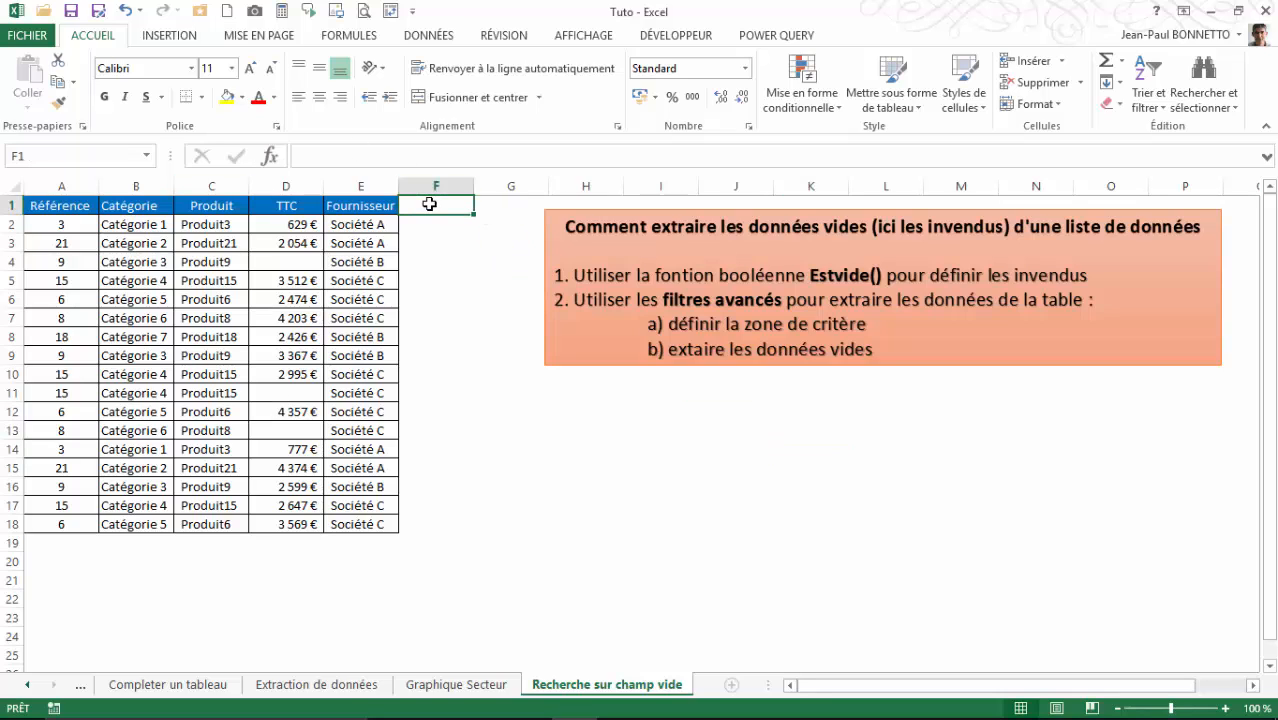
{"action": "type", "text": "Invend"}
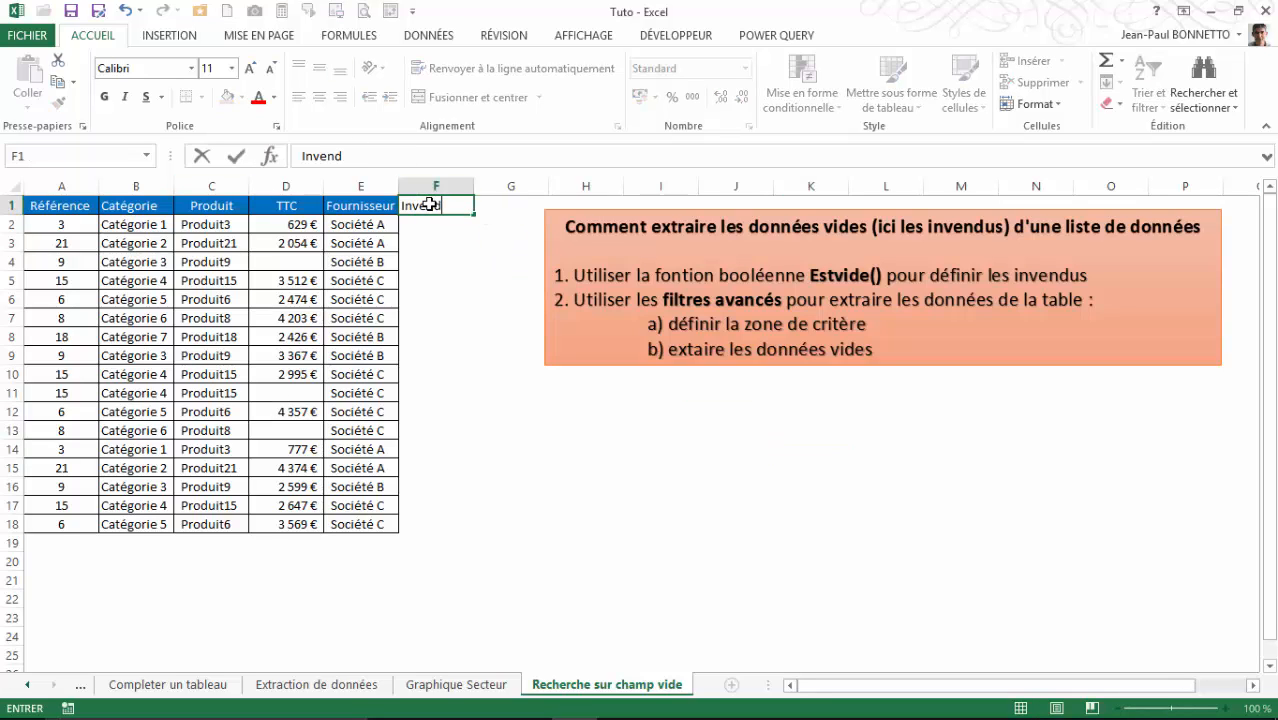
{"action": "type", "text": "us"}
{"action": "key", "text": "Return"}
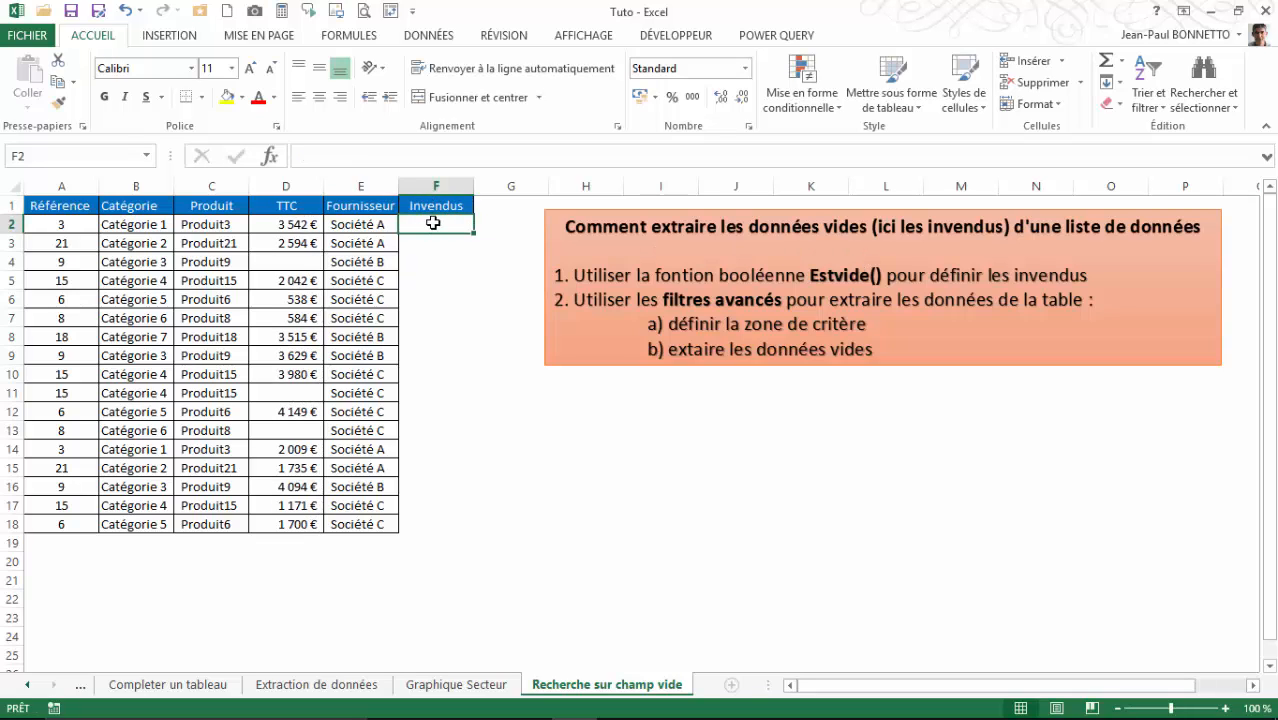
- Enter the formula =ESTVIDE(D2) in cell F2 to test whether the TTC cell is empty
{"action": "type", "text": "=es"}
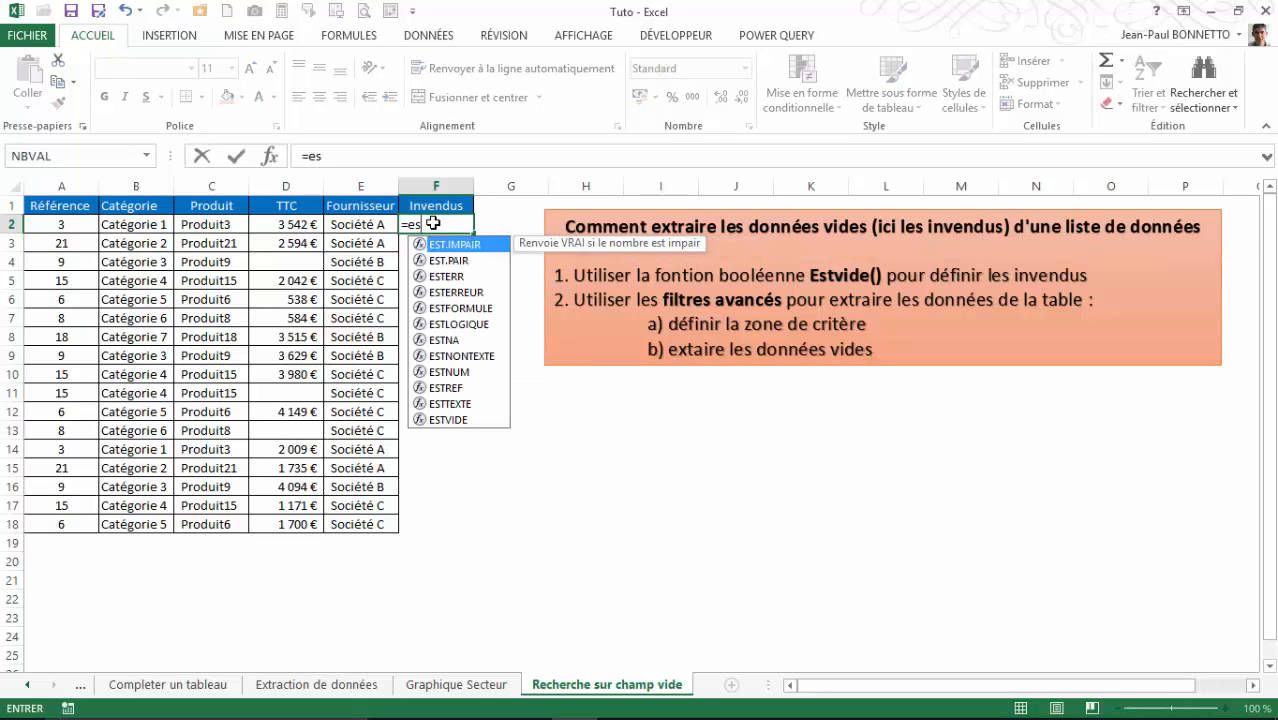
{"action": "double_click", "coordinate": [449, 420]}
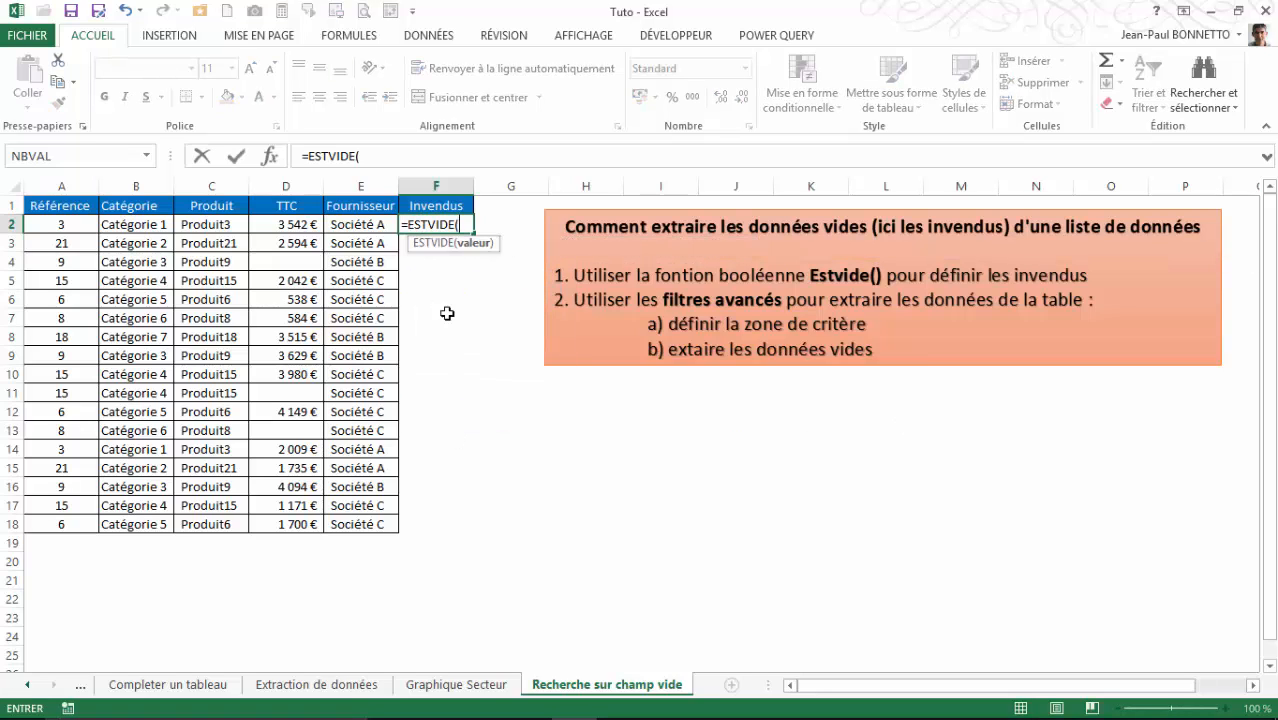
{"action": "left_click", "coordinate": [293, 221]}
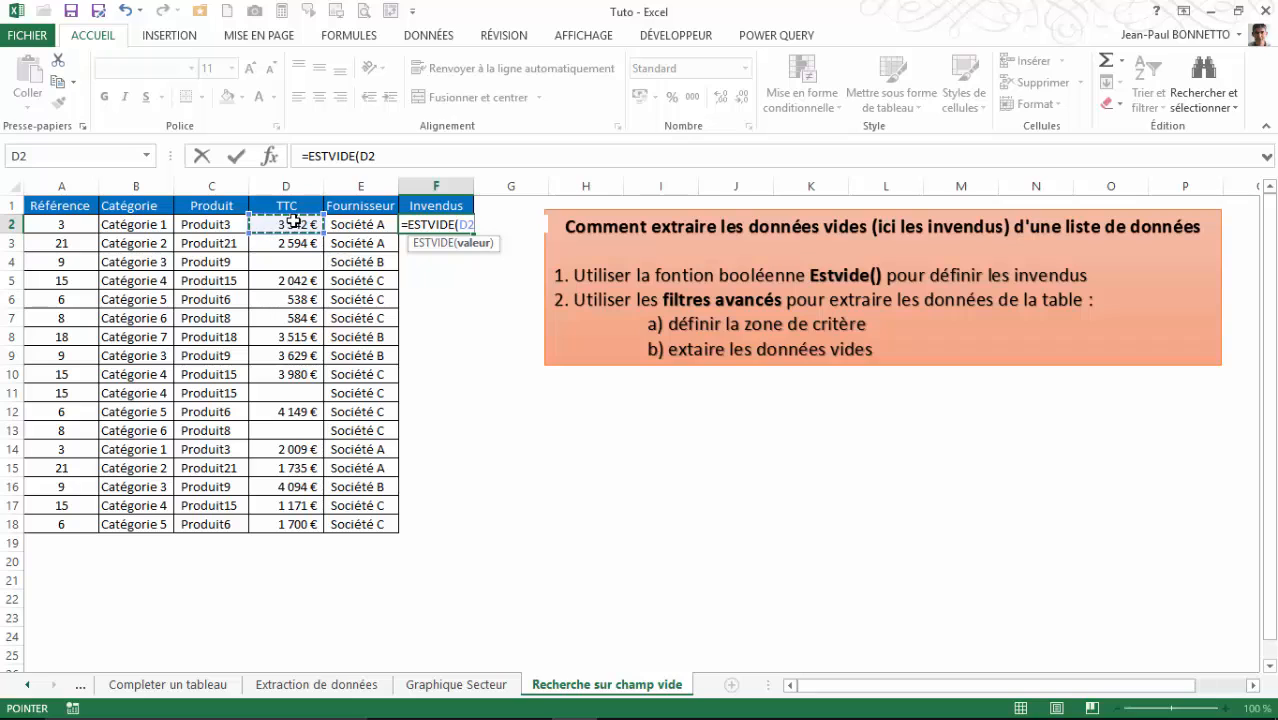
{"action": "key", "text": "Return"}
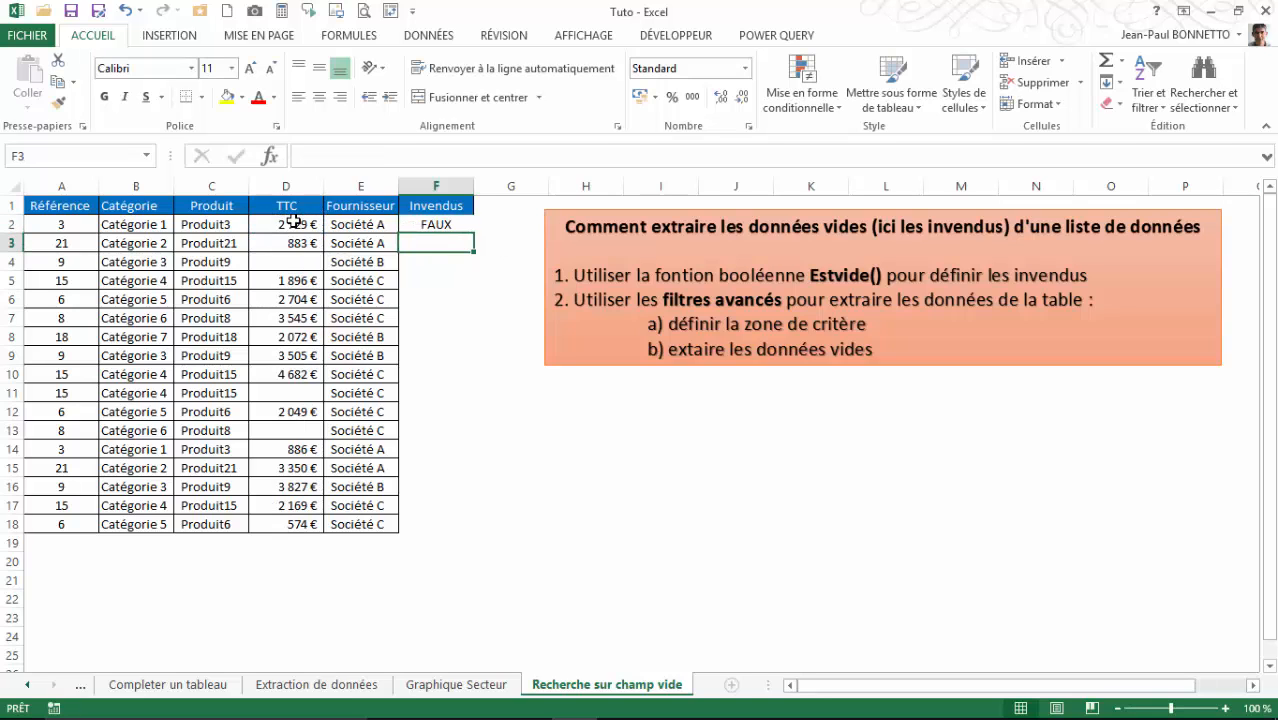
- Fill the ESTVIDE formula from F2 down the Invendus column to F18
{"action": "left_click", "coordinate": [449, 225]}
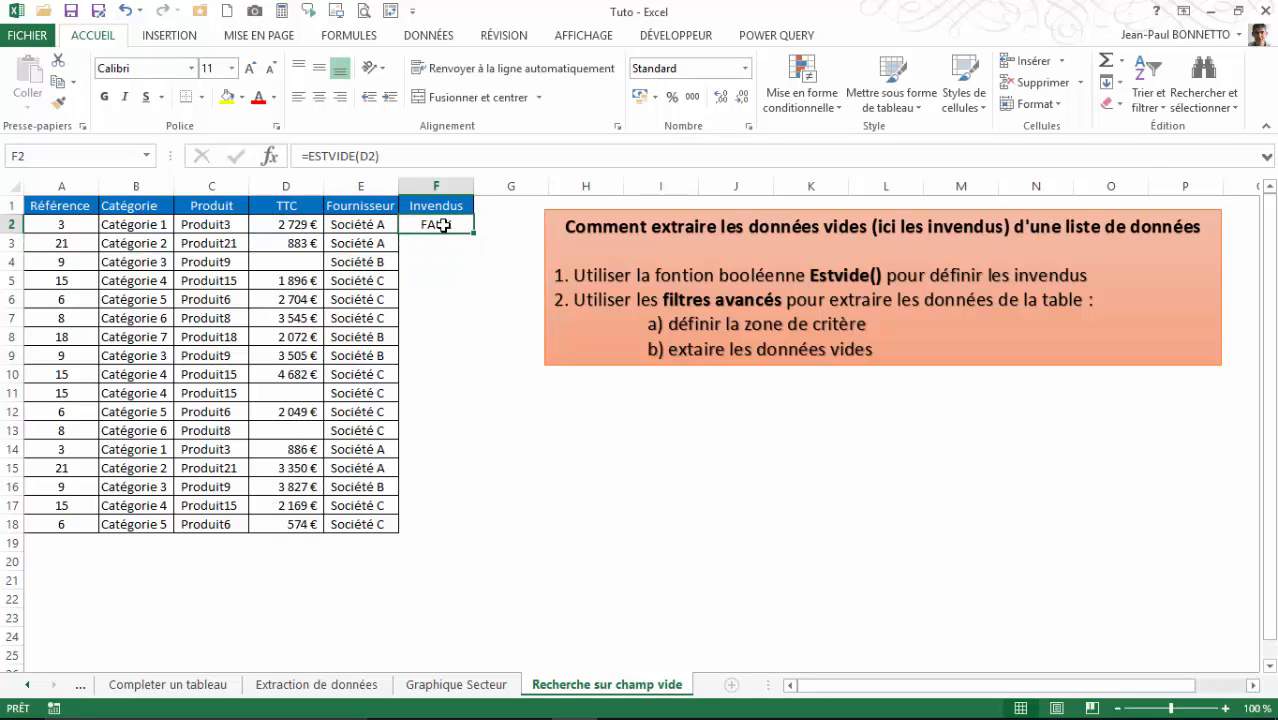
{"action": "left_click", "coordinate": [299, 226]}
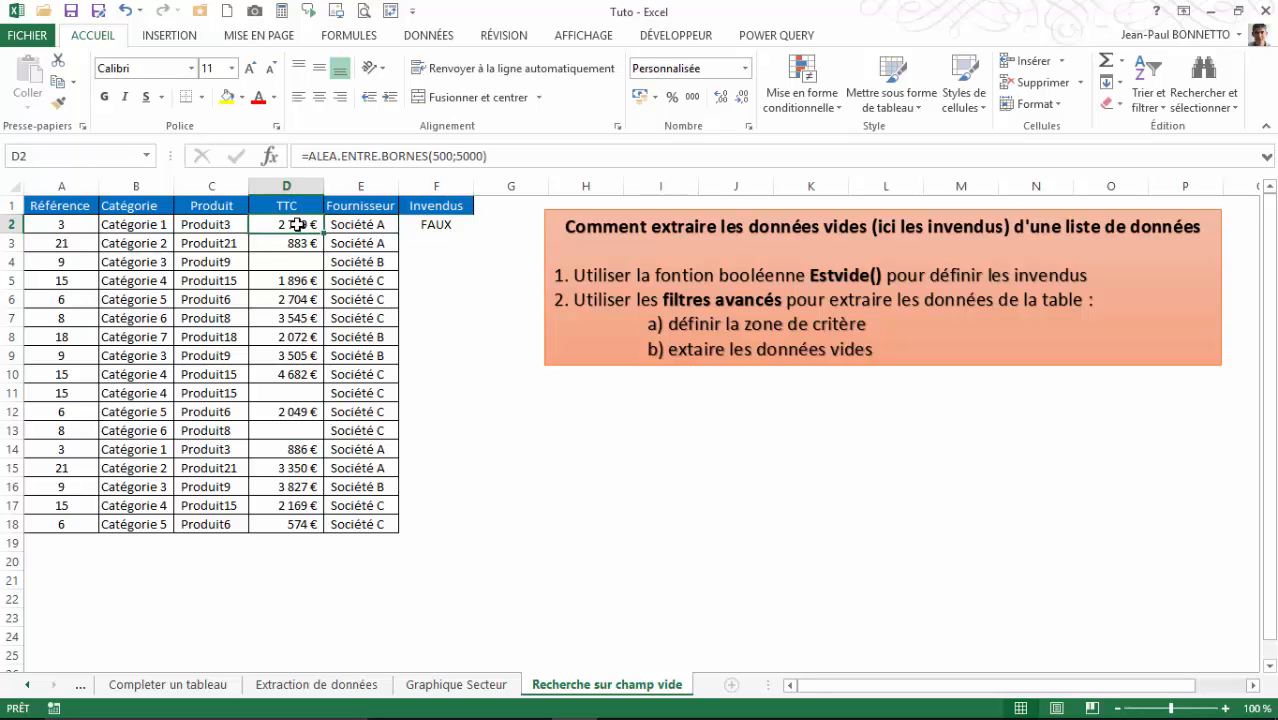
{"action": "left_click", "coordinate": [436, 228]}
{"action": "left_click_drag", "start_coordinate": [473, 232], "coordinate": [483, 535]}
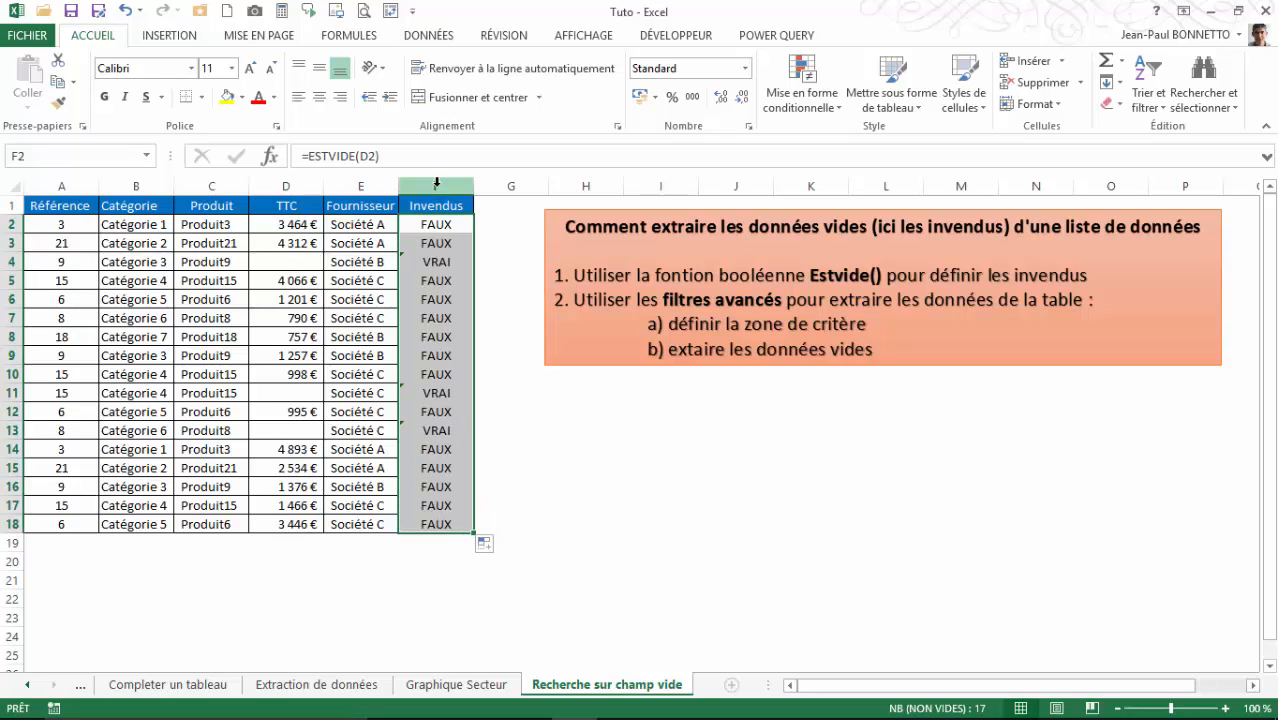
- Compare the Invendus results in rows 4, 11 and 13 with the matching cells of the TTC column
{"action": "left_click", "coordinate": [440, 261]}
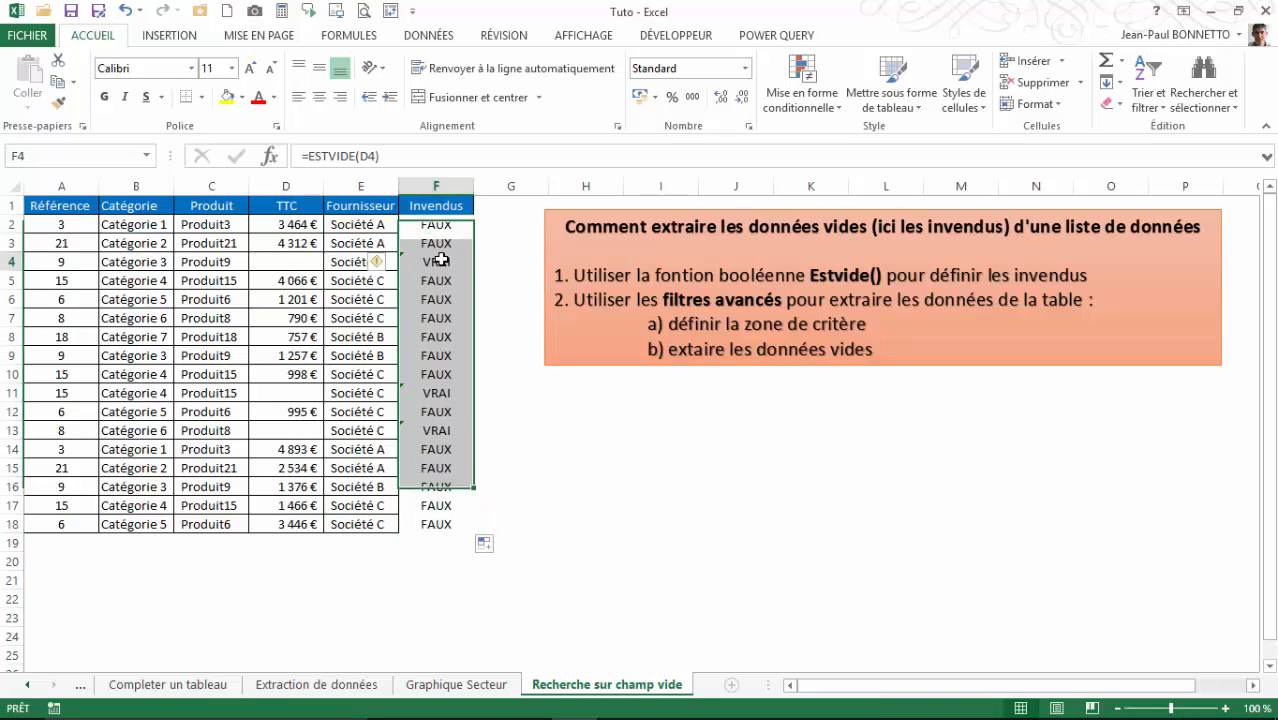
{"action": "left_click", "coordinate": [290, 261]}
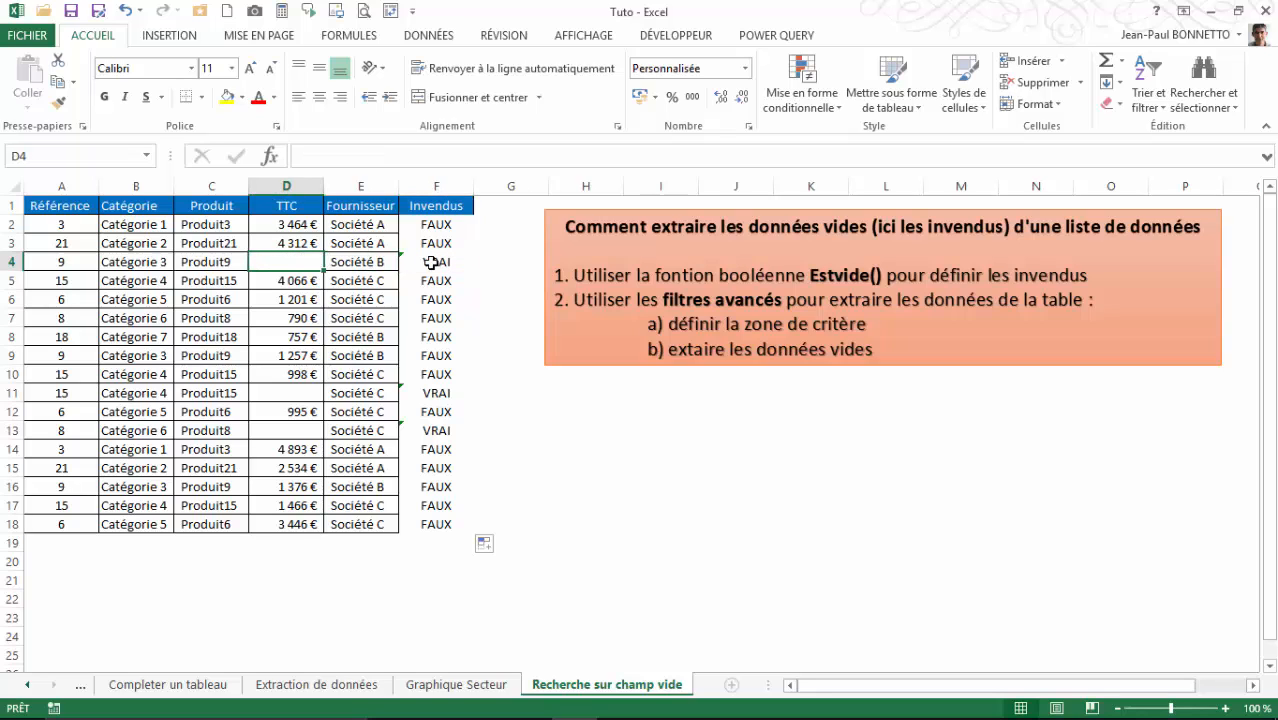
{"action": "left_click", "coordinate": [439, 394]}
{"action": "left_click", "coordinate": [290, 393]}
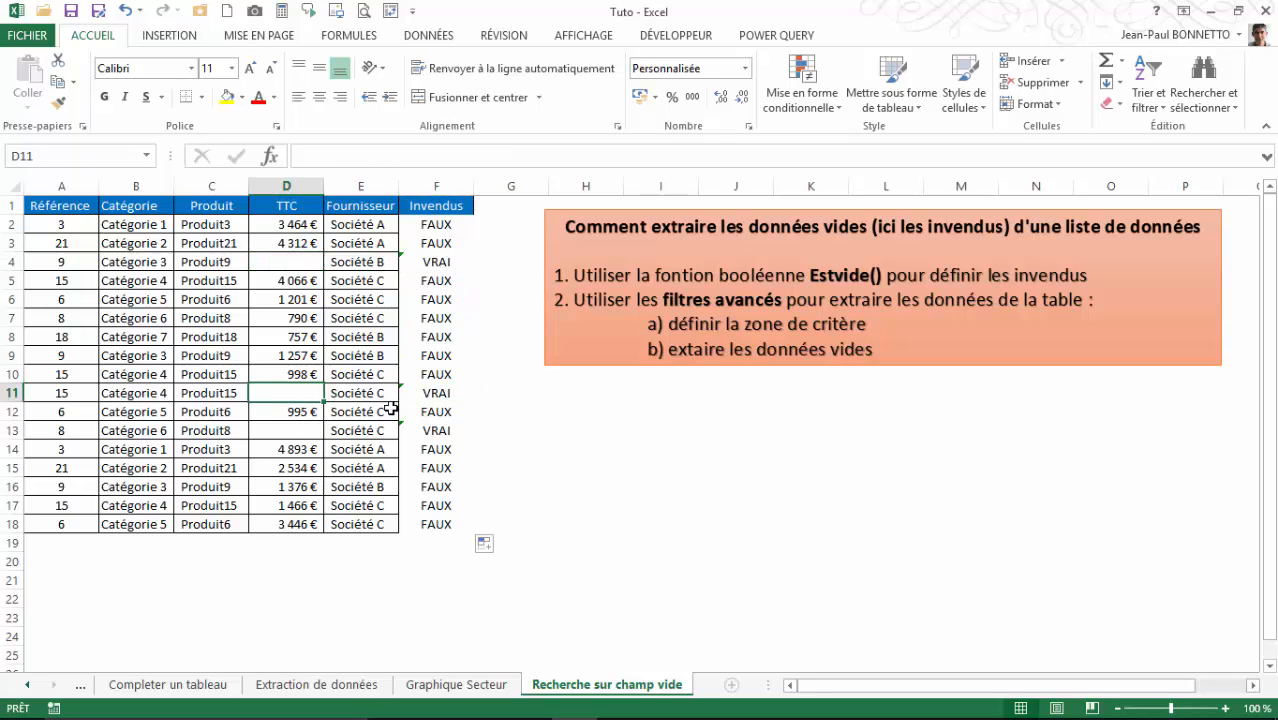
{"action": "left_click", "coordinate": [287, 412]}
{"action": "left_click", "coordinate": [287, 430]}
{"action": "left_click", "coordinate": [457, 425]}
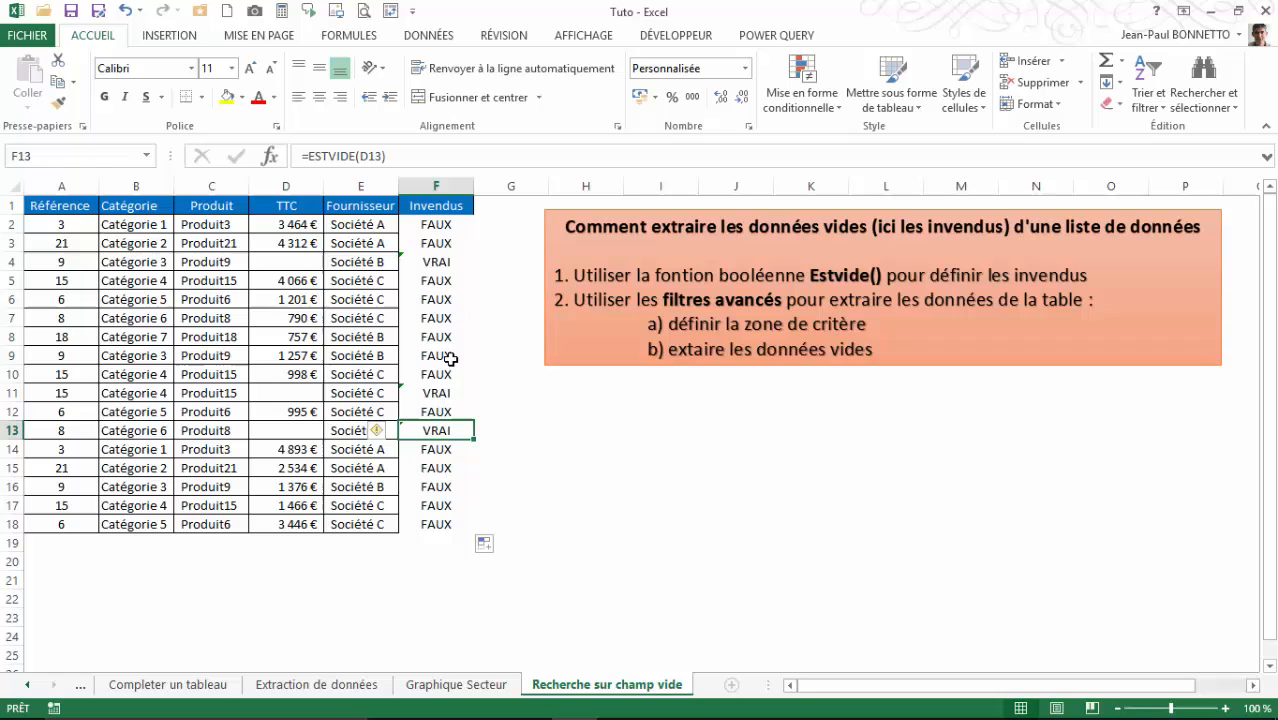
- Make the VRAI results in F4, F11 and F13 bold
{"action": "left_click", "coordinate": [436, 262]}
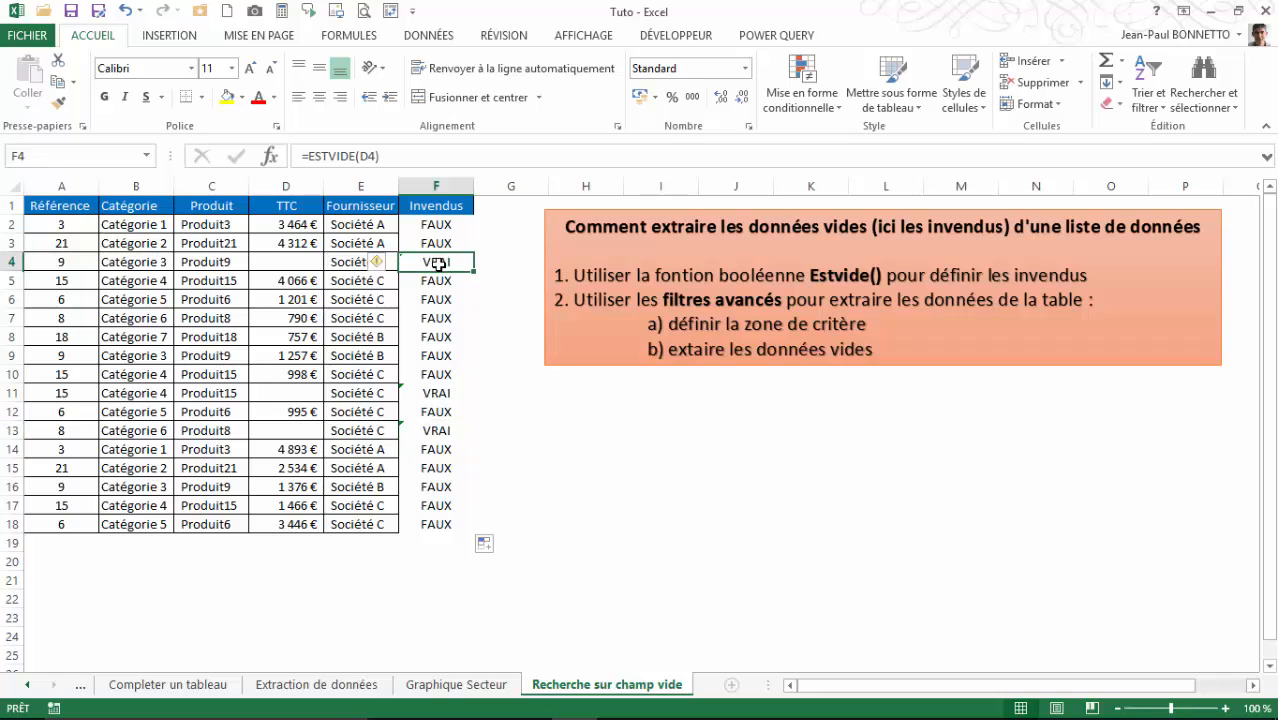
{"action": "left_click", "coordinate": [441, 396], "text": "ctrl"}
{"action": "left_click", "coordinate": [436, 433], "text": "ctrl"}
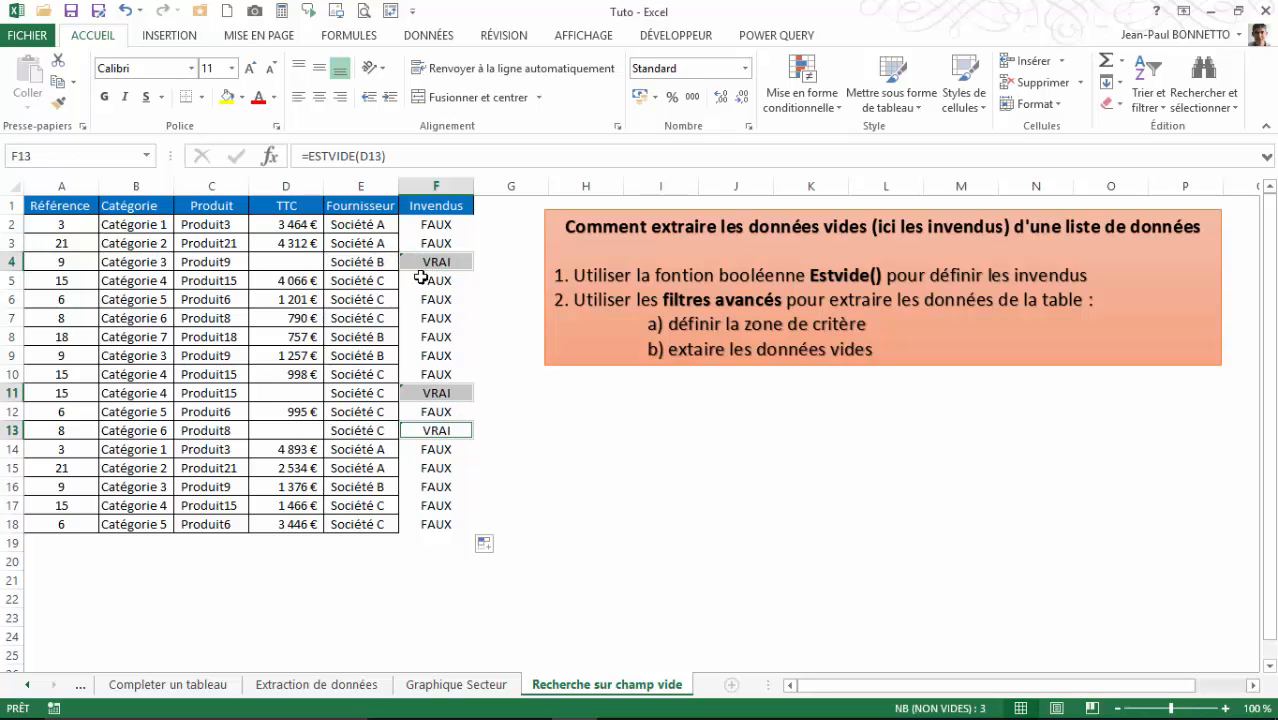
{"action": "left_click", "coordinate": [111, 99]}
{"action": "left_click", "coordinate": [346, 285]}
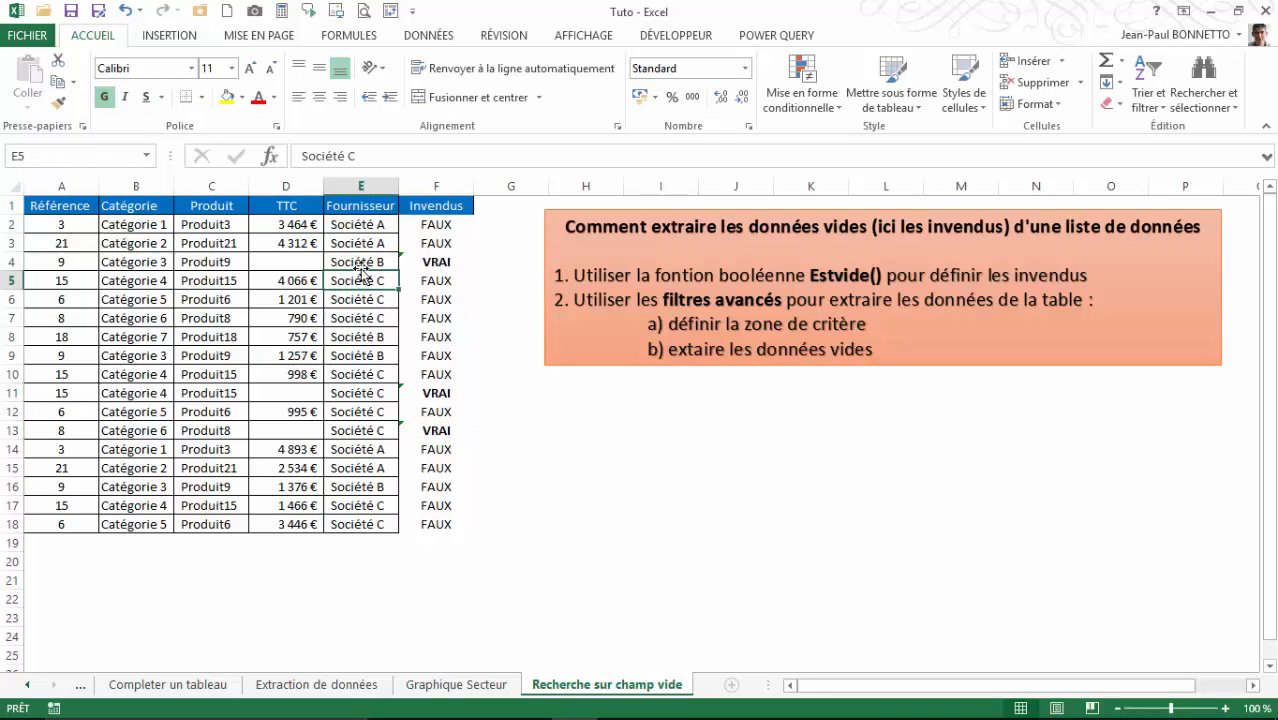
- Clear the TTC value in D16 to test the formula, and make the result in F16 bold
{"action": "left_click", "coordinate": [305, 481]}
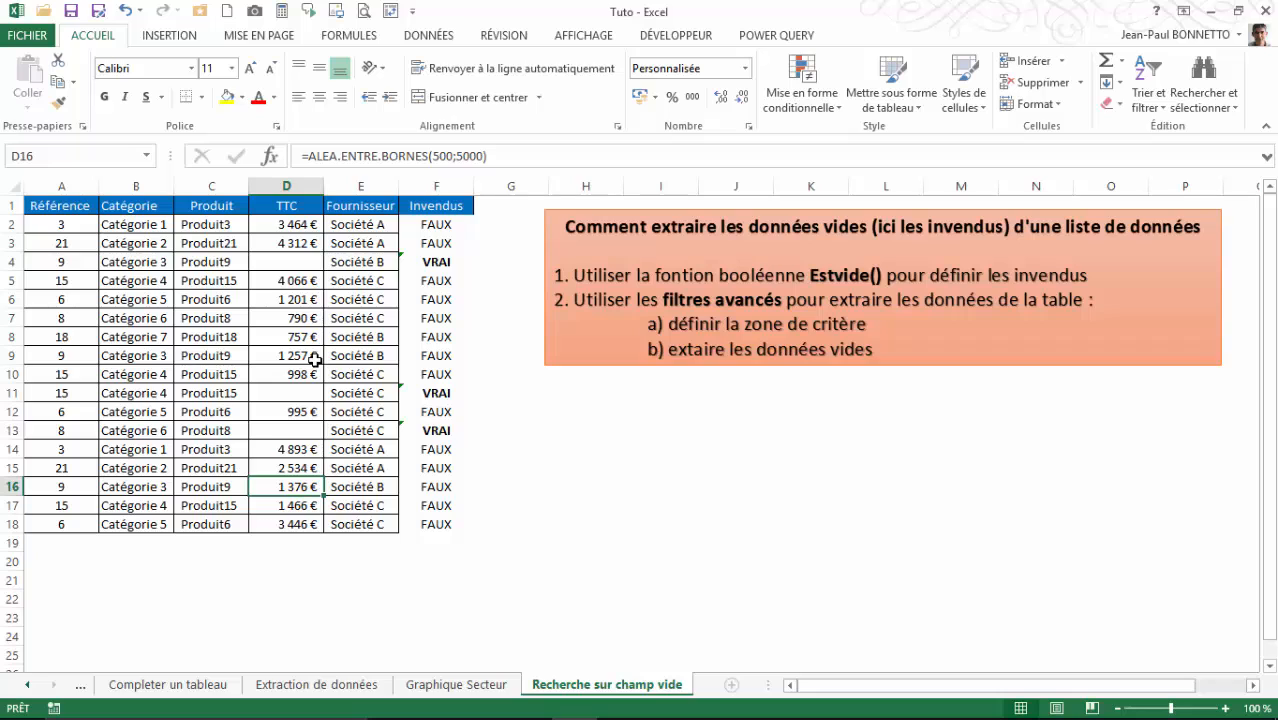
{"action": "key", "text": "Delete"}
{"action": "left_click", "coordinate": [430, 488]}
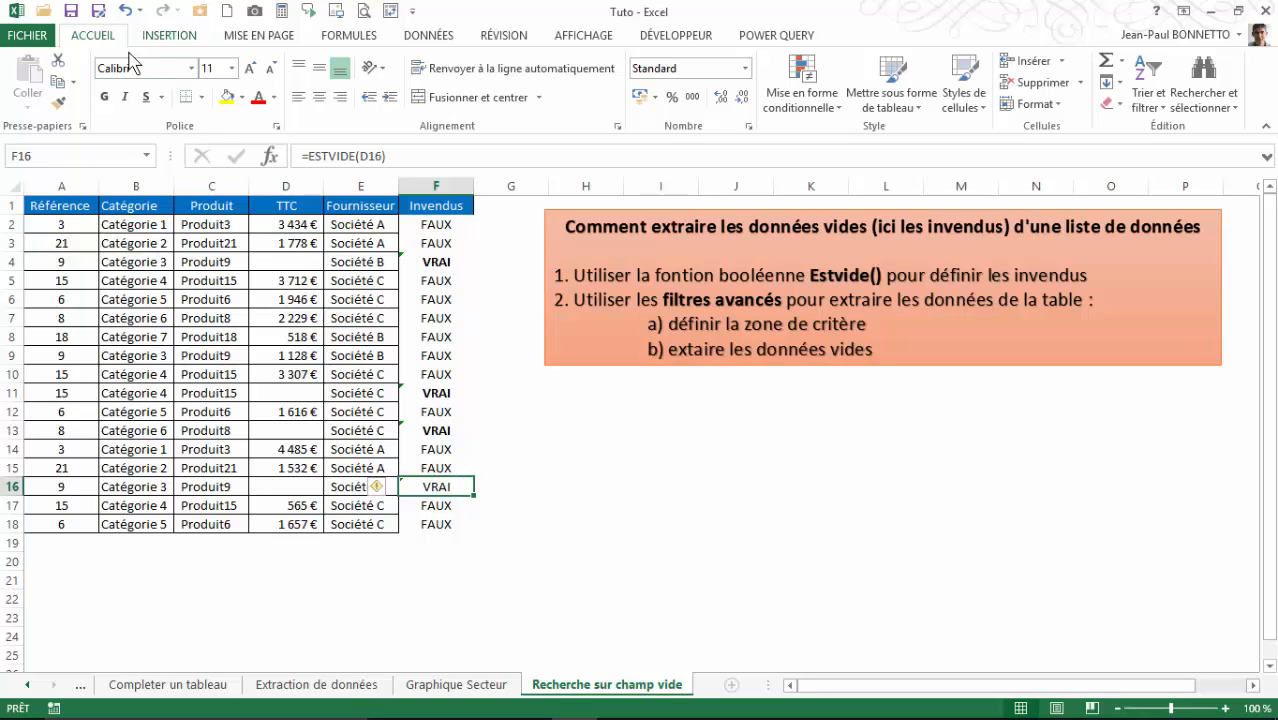
{"action": "left_click", "coordinate": [104, 97]}
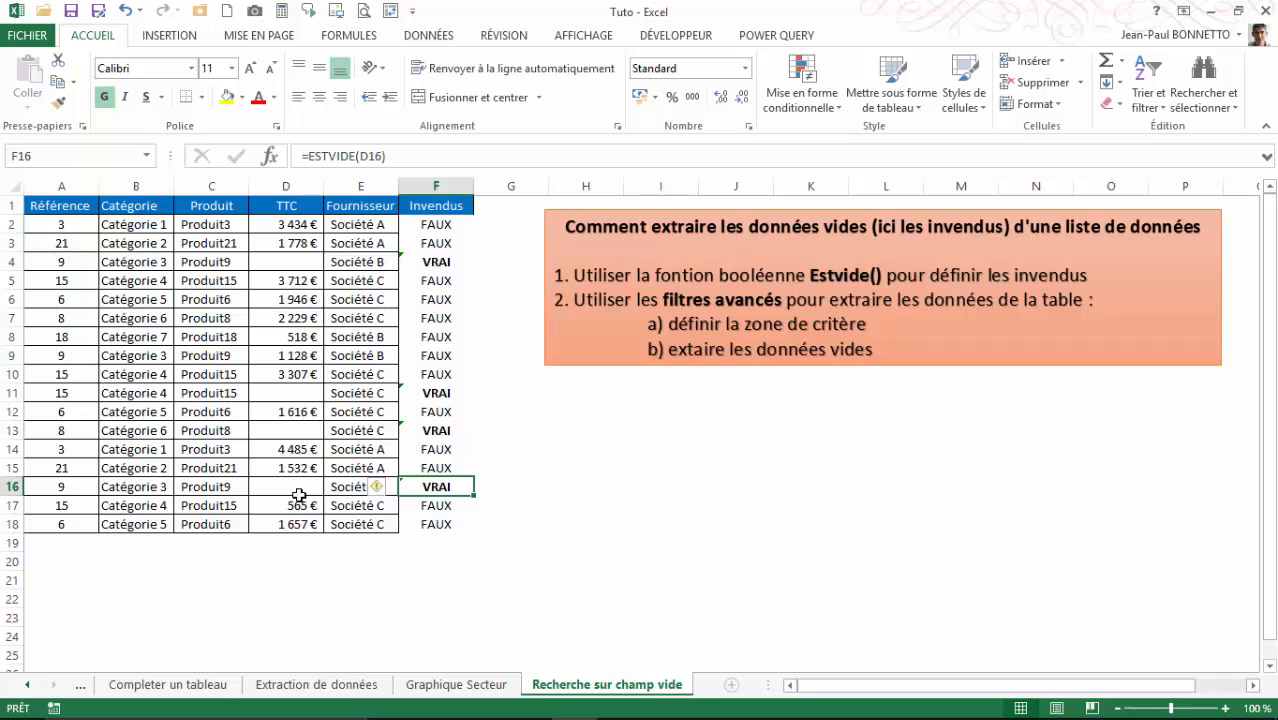
- Undo the bold formatting of F16 and the deletion of the D16 value, and check F16 again
{"action": "left_click", "coordinate": [126, 11]}
{"action": "left_click", "coordinate": [126, 11]}
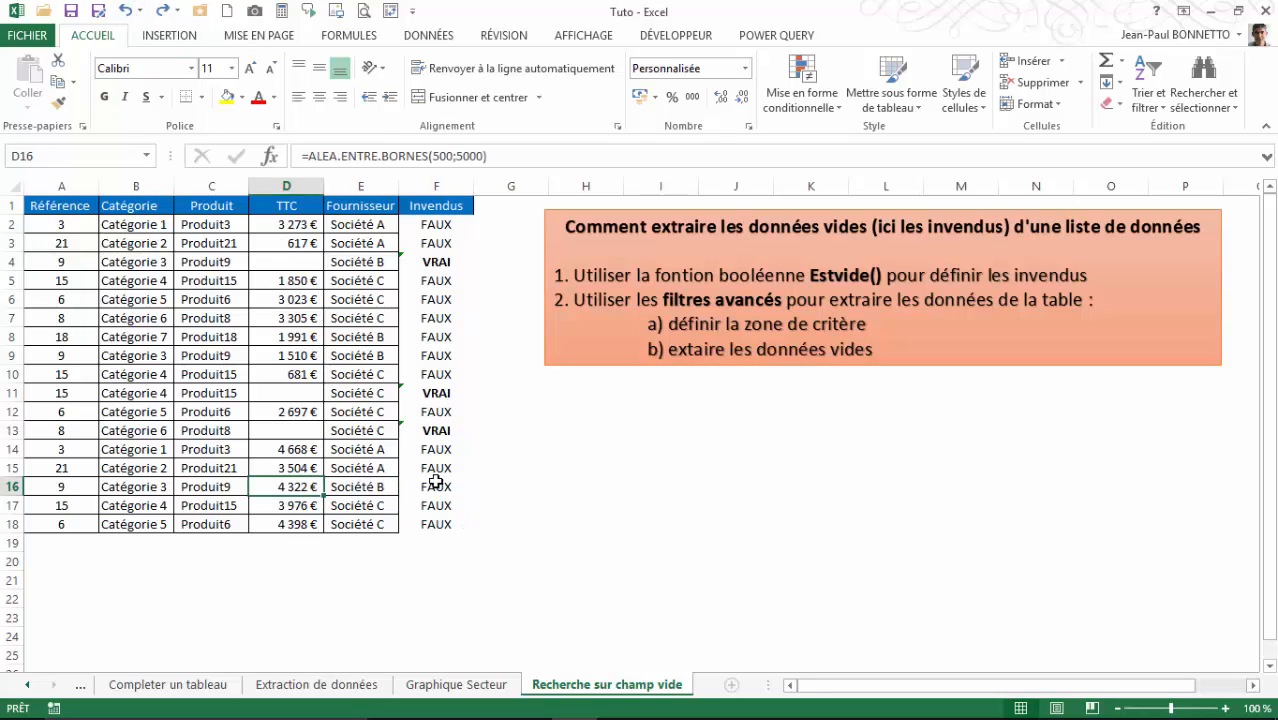
{"action": "left_click", "coordinate": [434, 484]}
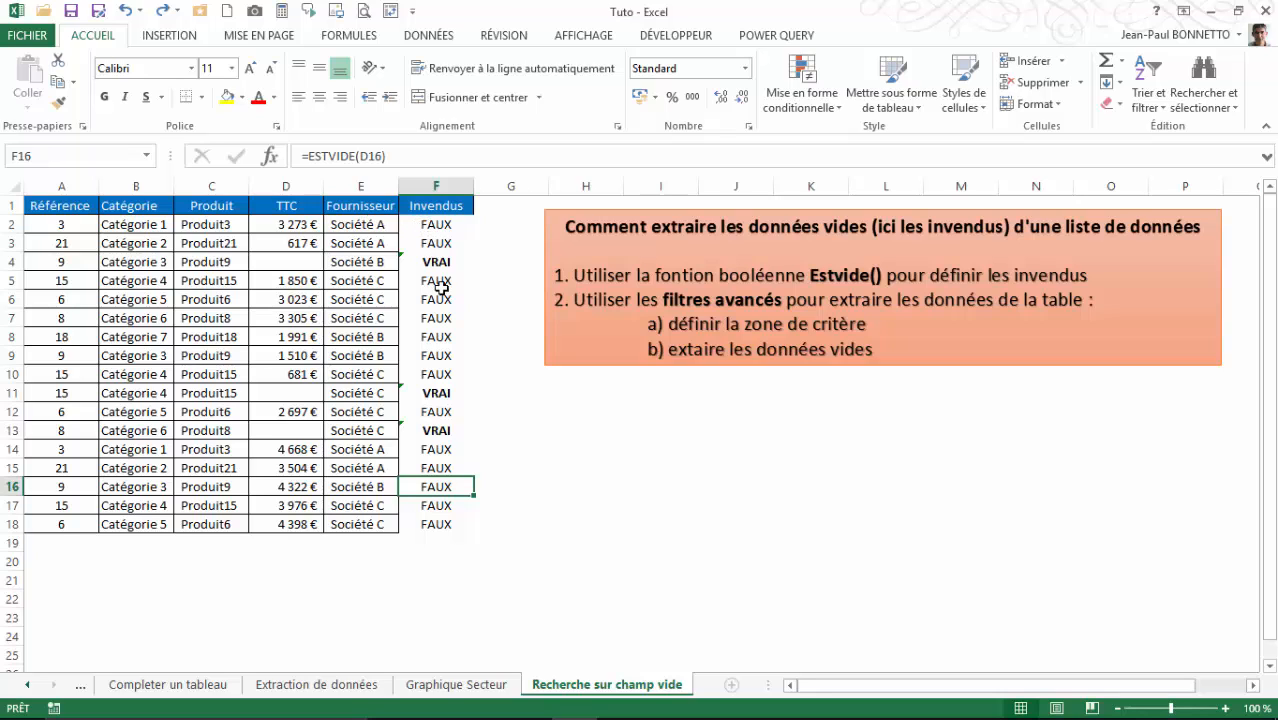
- Apply all borders to the Invendus results in F2:F18
{"action": "left_click", "coordinate": [436, 228]}
{"action": "left_click_drag", "start_coordinate": [436, 240], "coordinate": [436, 528]}
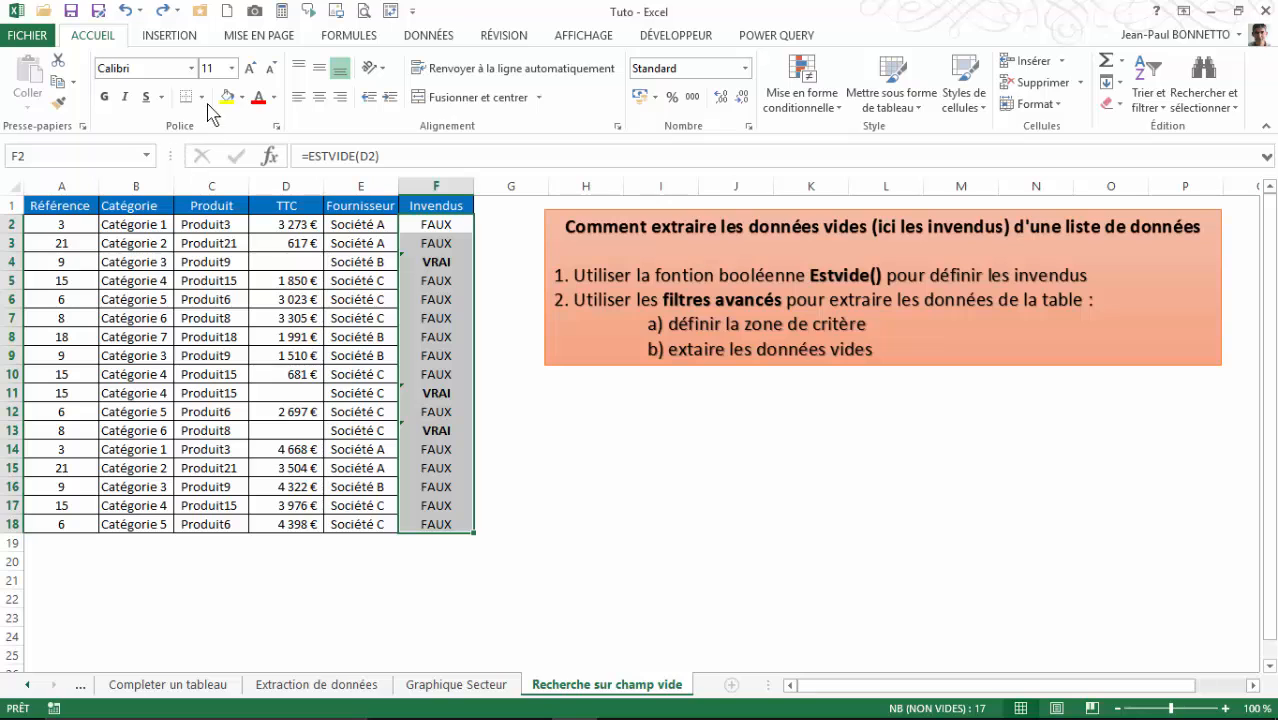
{"action": "left_click", "coordinate": [202, 97]}
{"action": "left_click", "coordinate": [190, 256]}
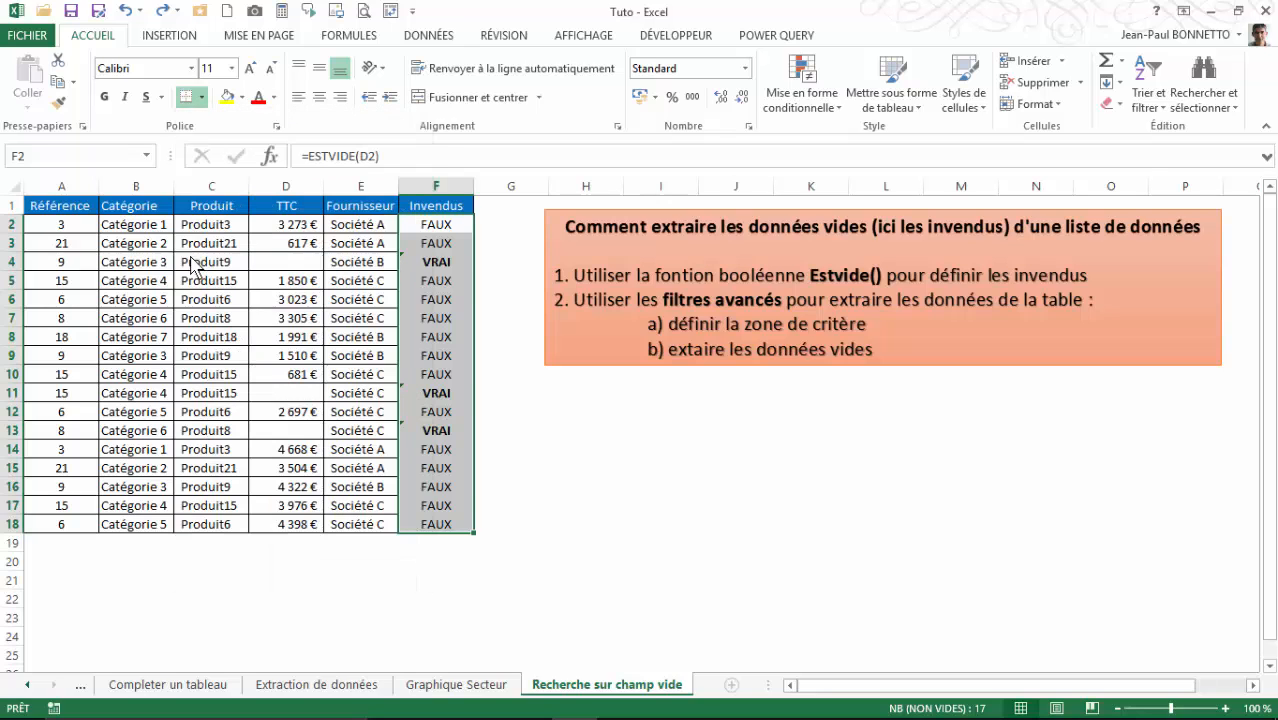
{"action": "left_click", "coordinate": [428, 354]}
{"action": "left_click", "coordinate": [661, 424]}
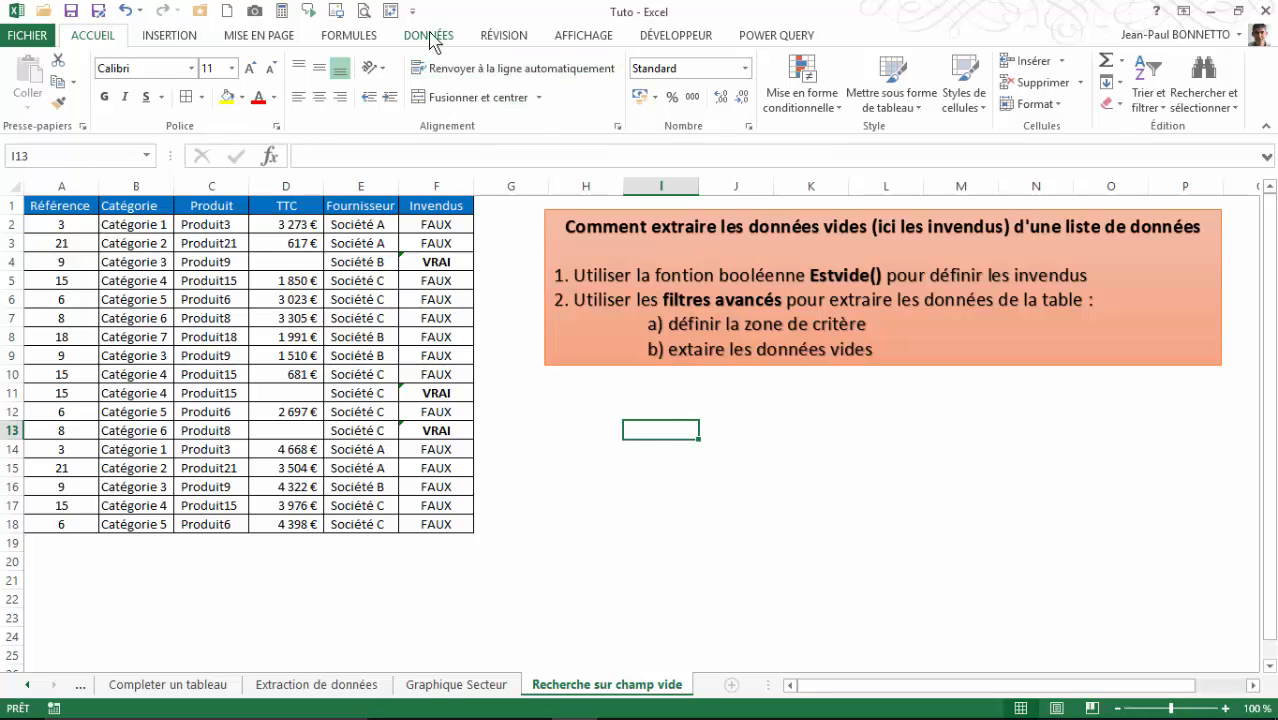
- Copy the Invendus header and its first result from F1:F2 to I12:I13 as the criteria cells
{"action": "left_click", "coordinate": [436, 38]}
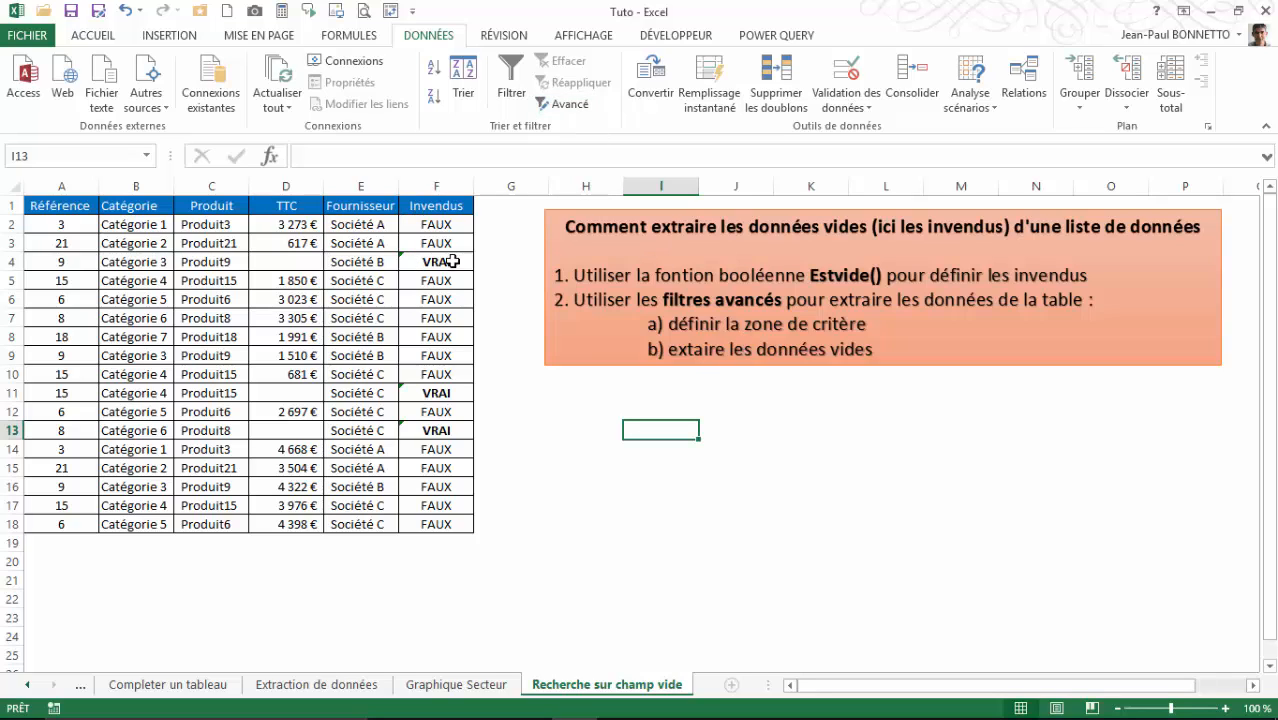
{"action": "left_click", "coordinate": [669, 412]}
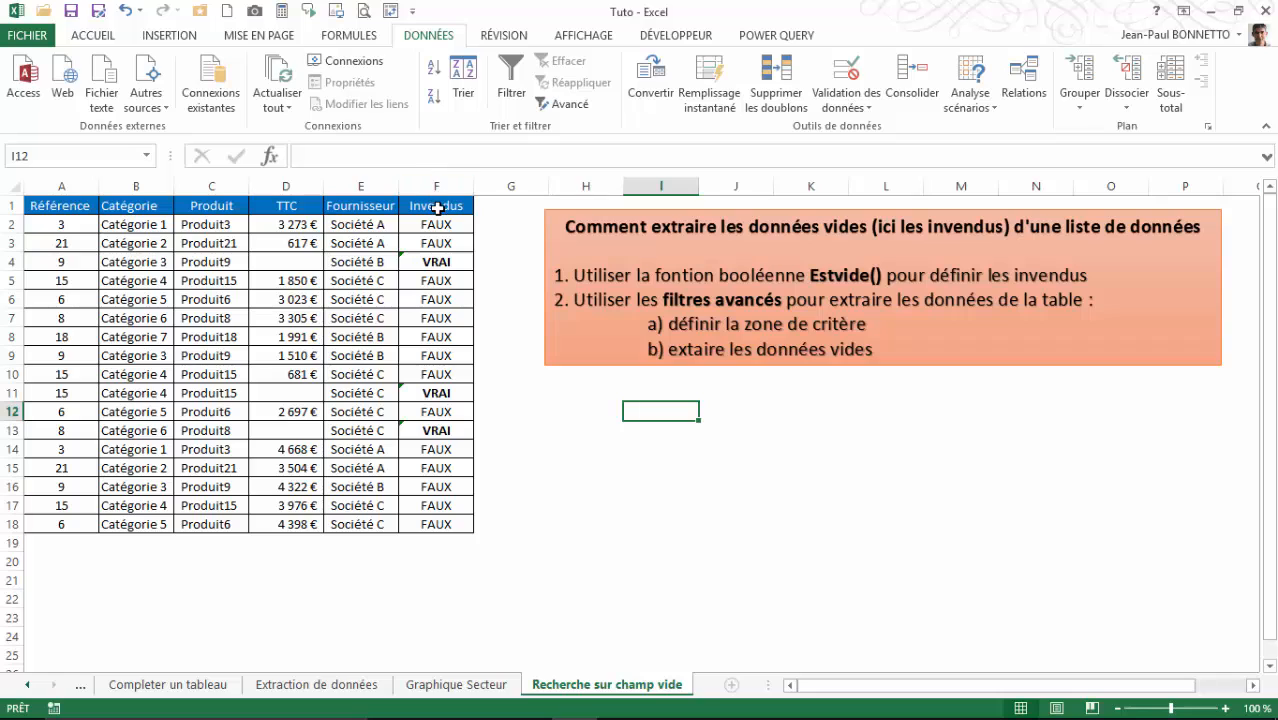
{"action": "left_click_drag", "start_coordinate": [437, 207], "coordinate": [439, 222]}
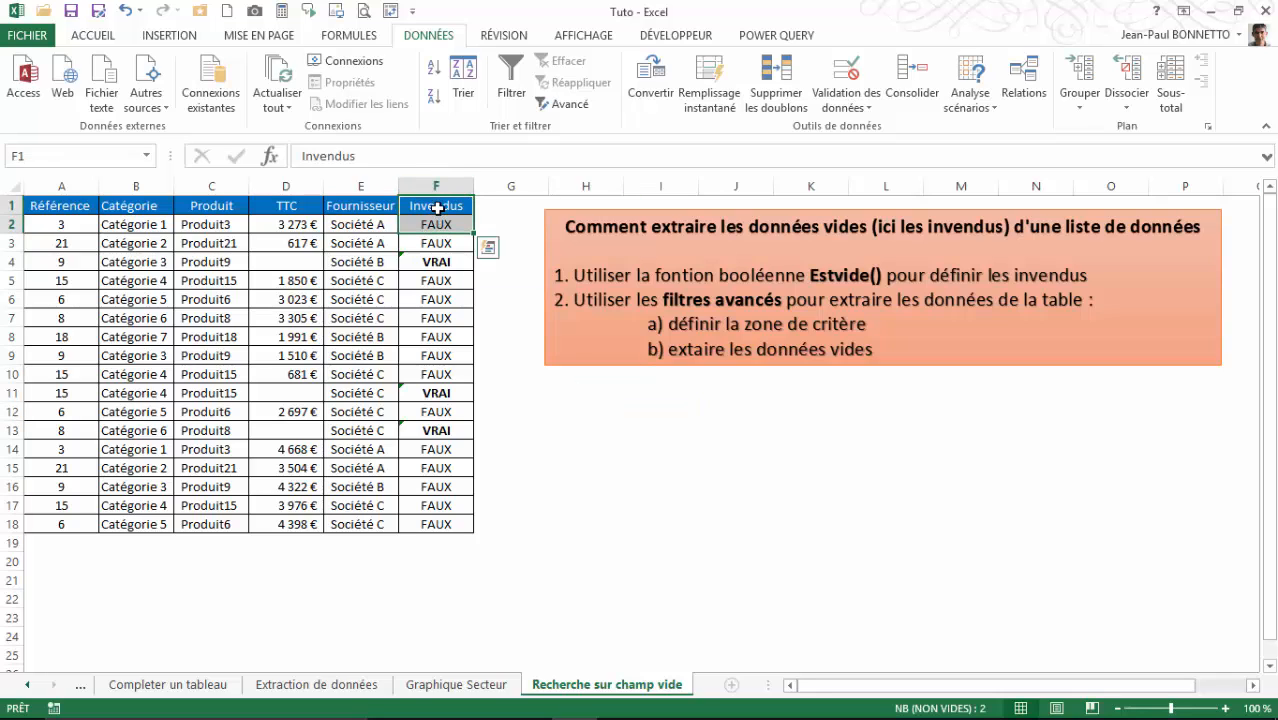
{"action": "key", "text": "ctrl+c"}
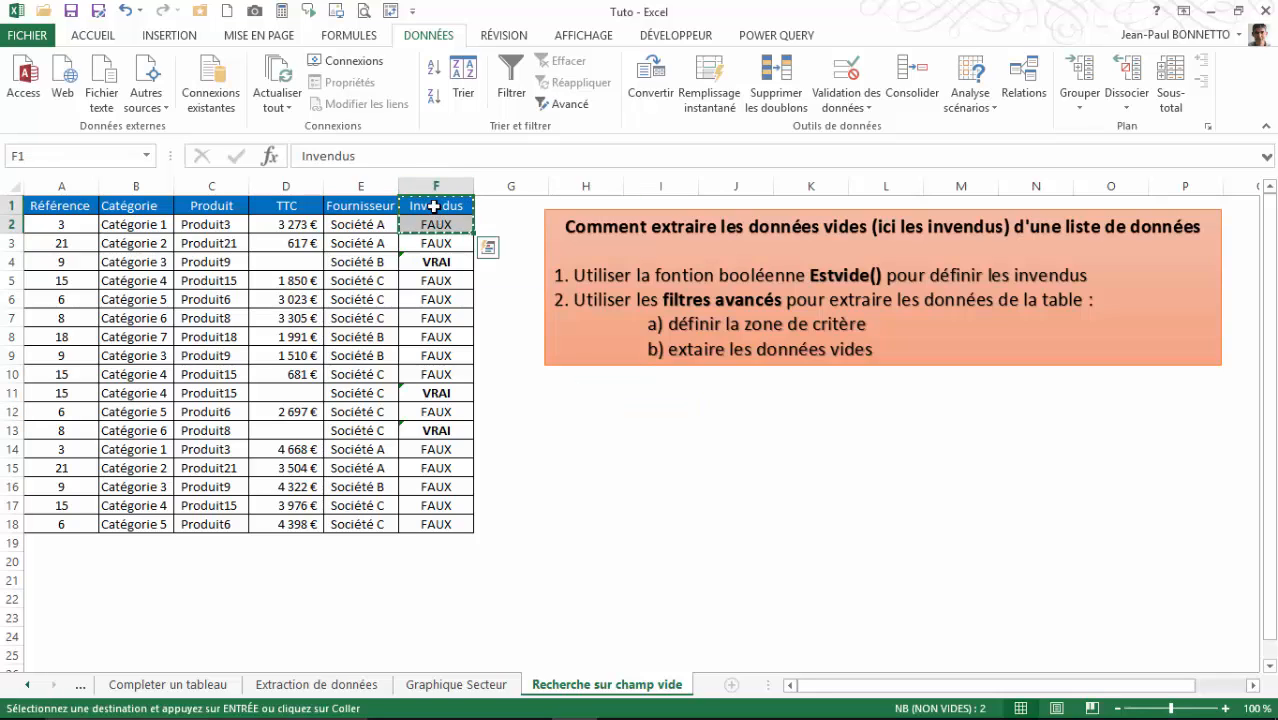
{"action": "left_click", "coordinate": [655, 413]}
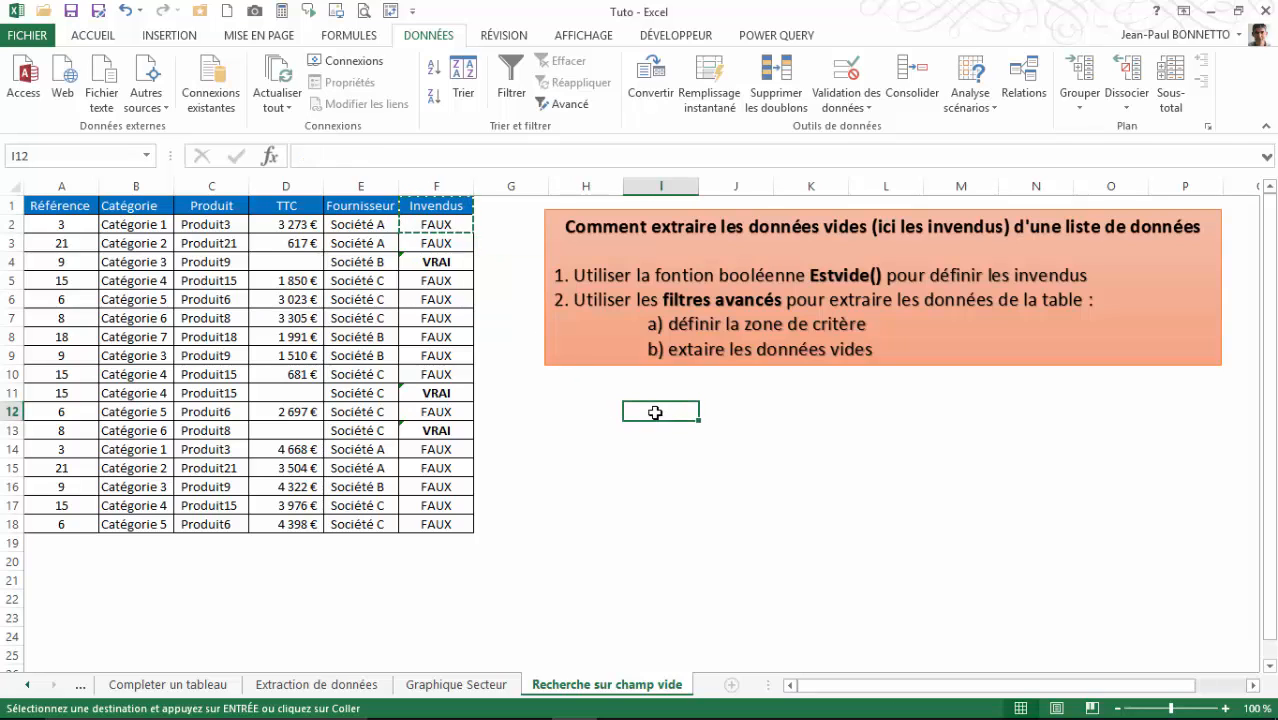
{"action": "key", "text": "ctrl+v"}
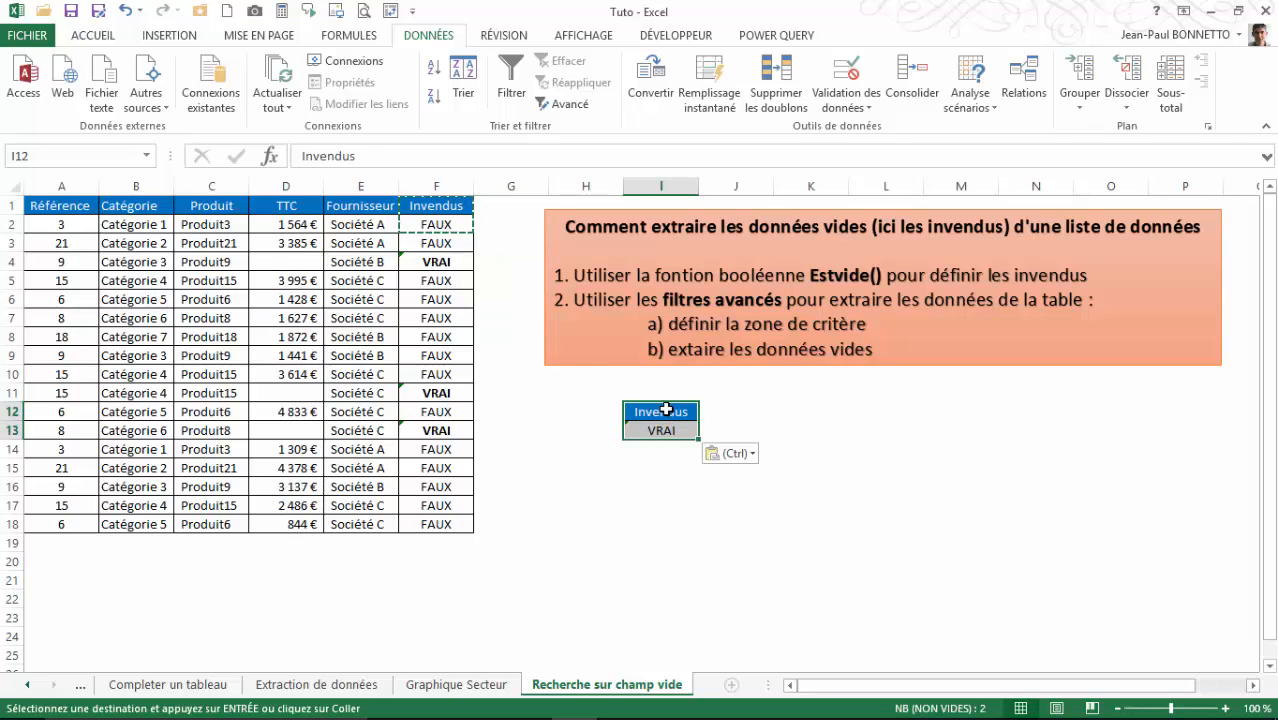
- Check the cell referenced by the formula in I13 and change the formula to =ESTVIDE(H13)
{"action": "left_click", "coordinate": [652, 431]}
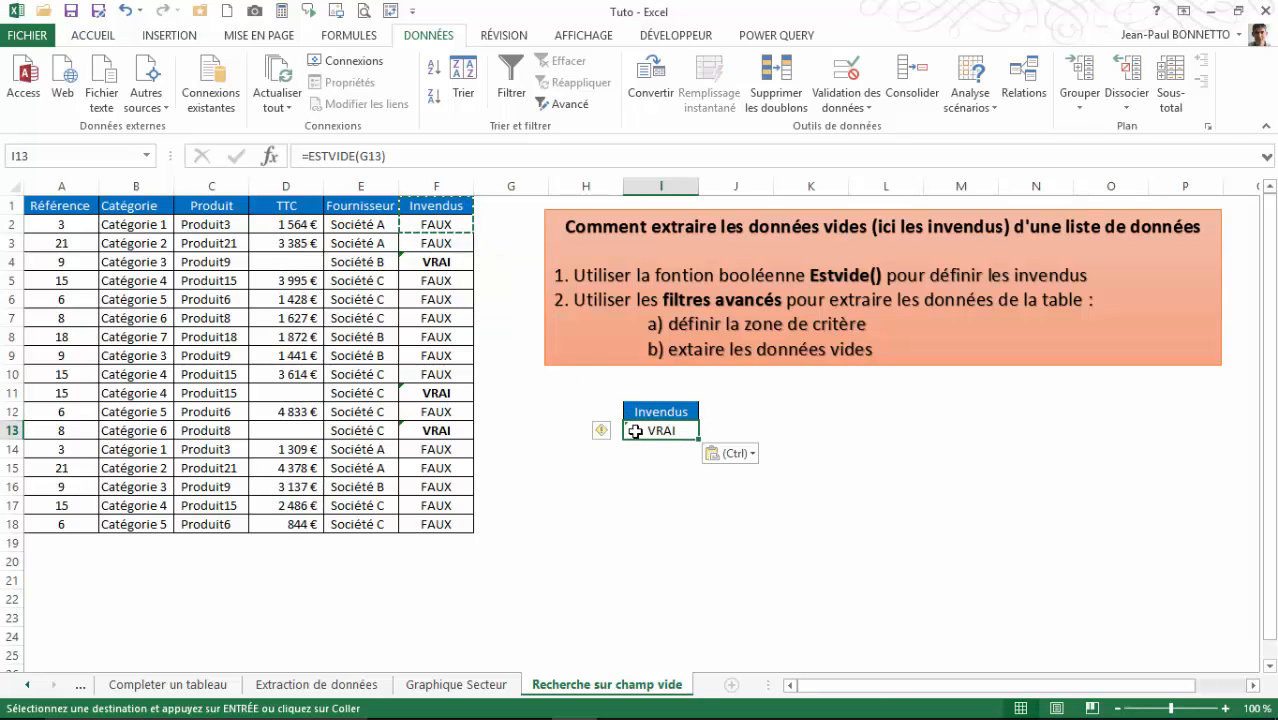
{"action": "left_click", "coordinate": [578, 430]}
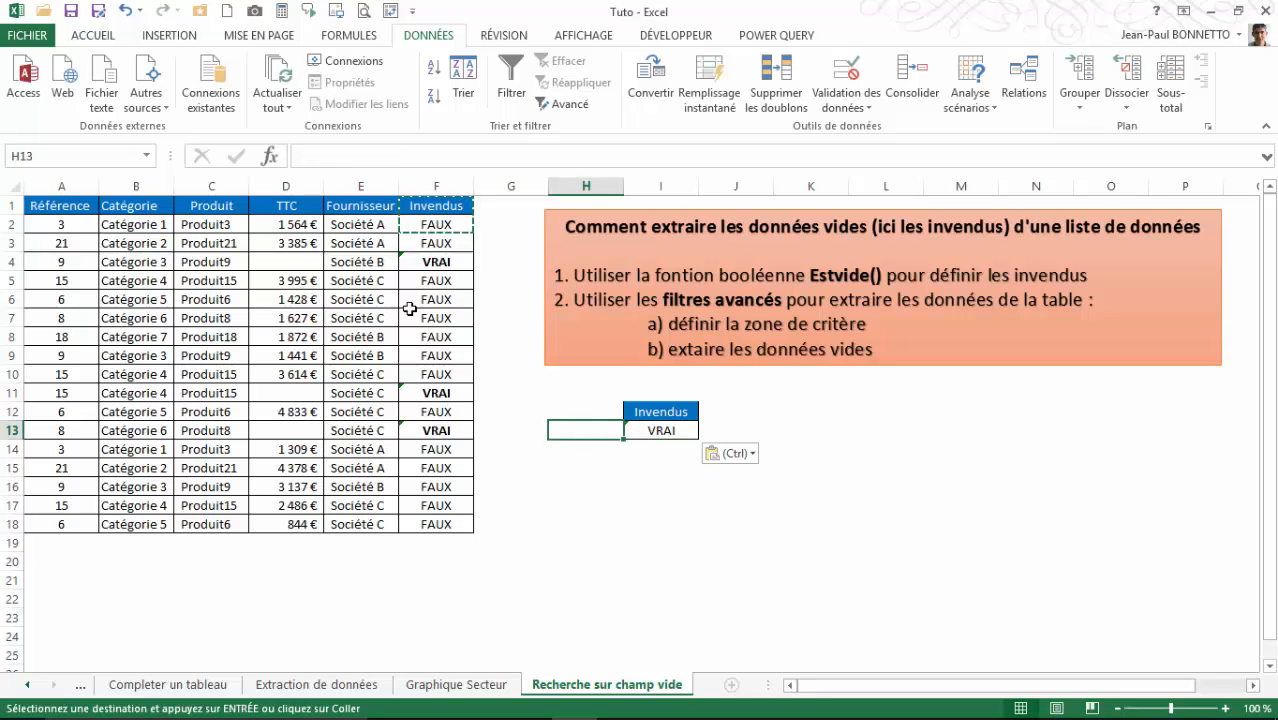
{"action": "left_click", "coordinate": [512, 431]}
{"action": "left_click", "coordinate": [672, 431]}
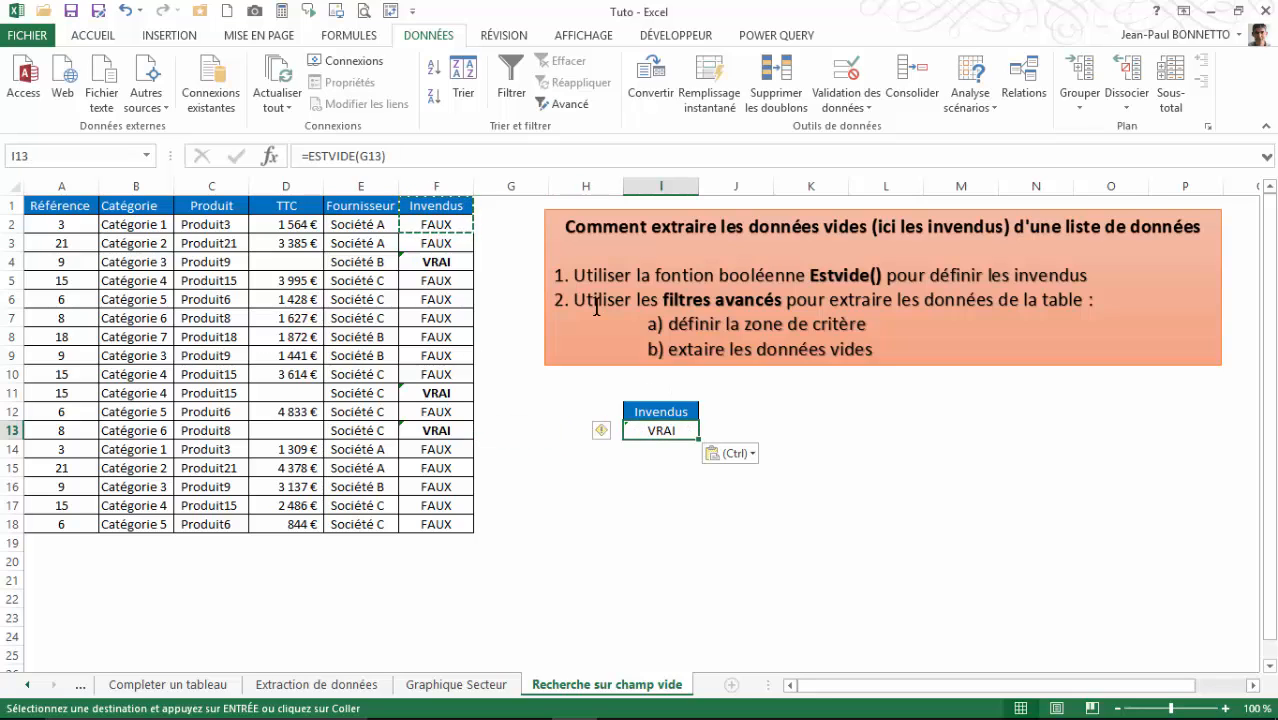
{"action": "left_click", "coordinate": [510, 433]}
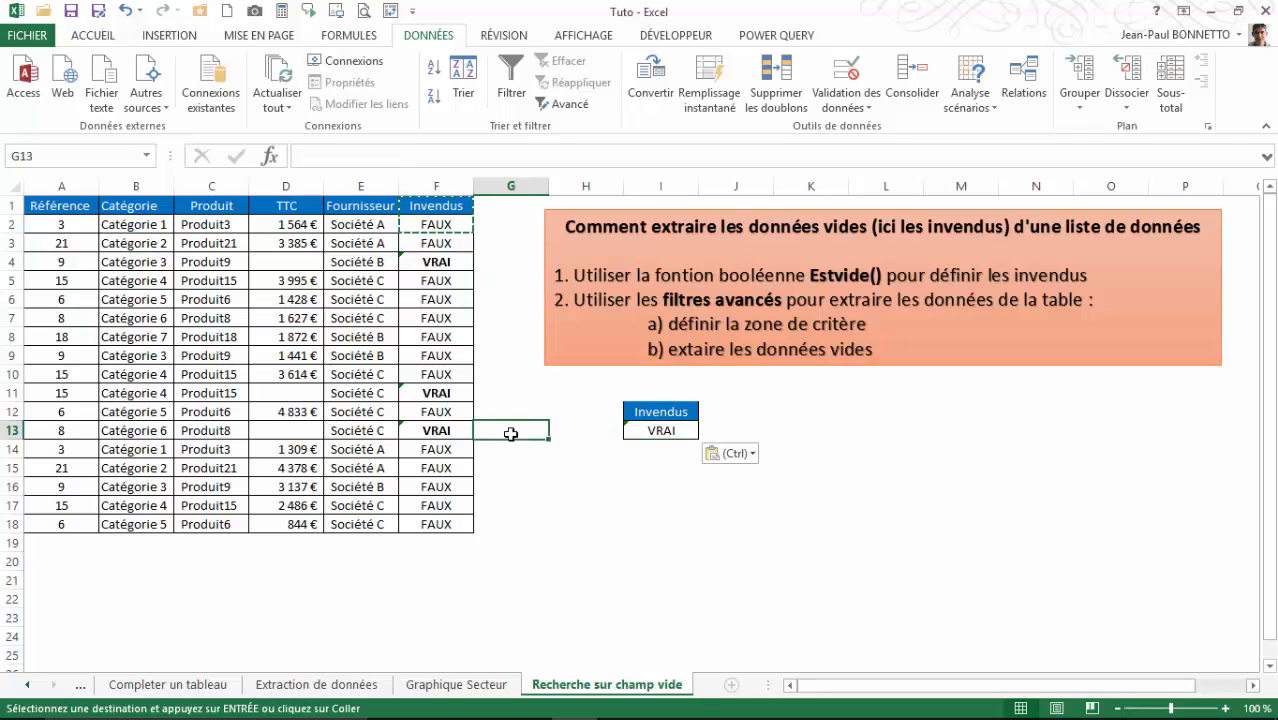
{"action": "left_click", "coordinate": [672, 432]}
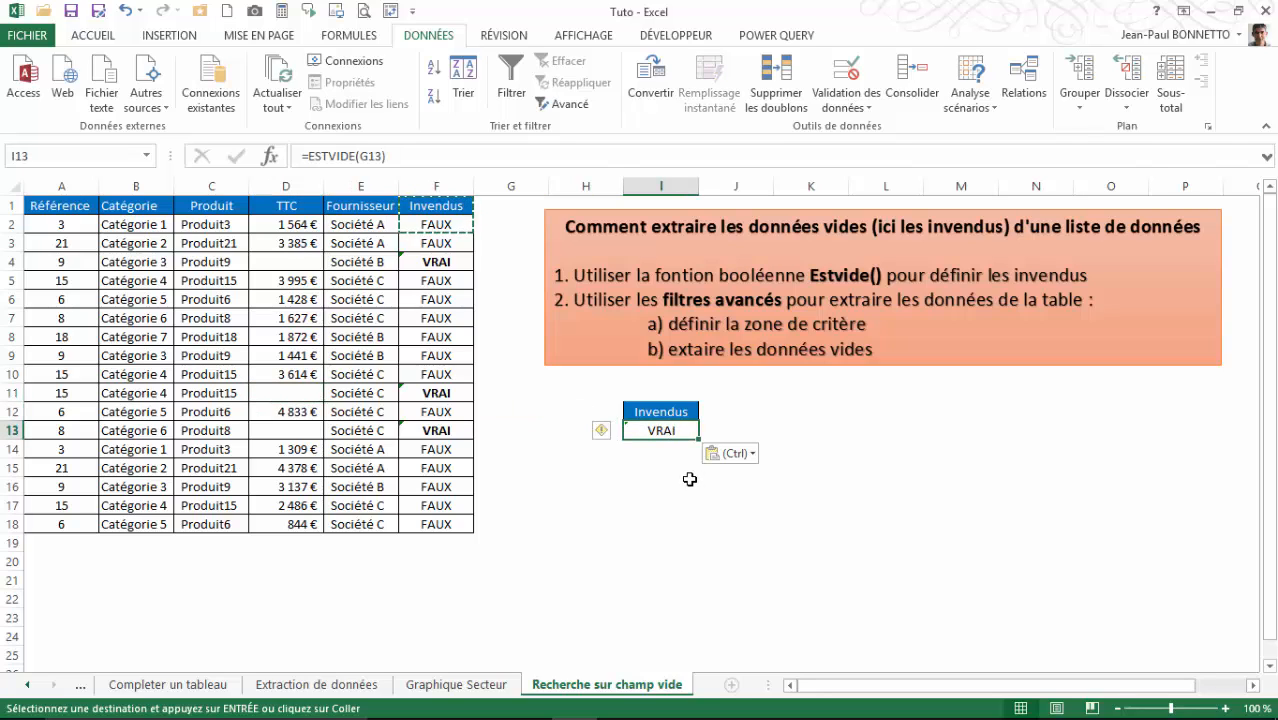
{"action": "left_click", "coordinate": [376, 155]}
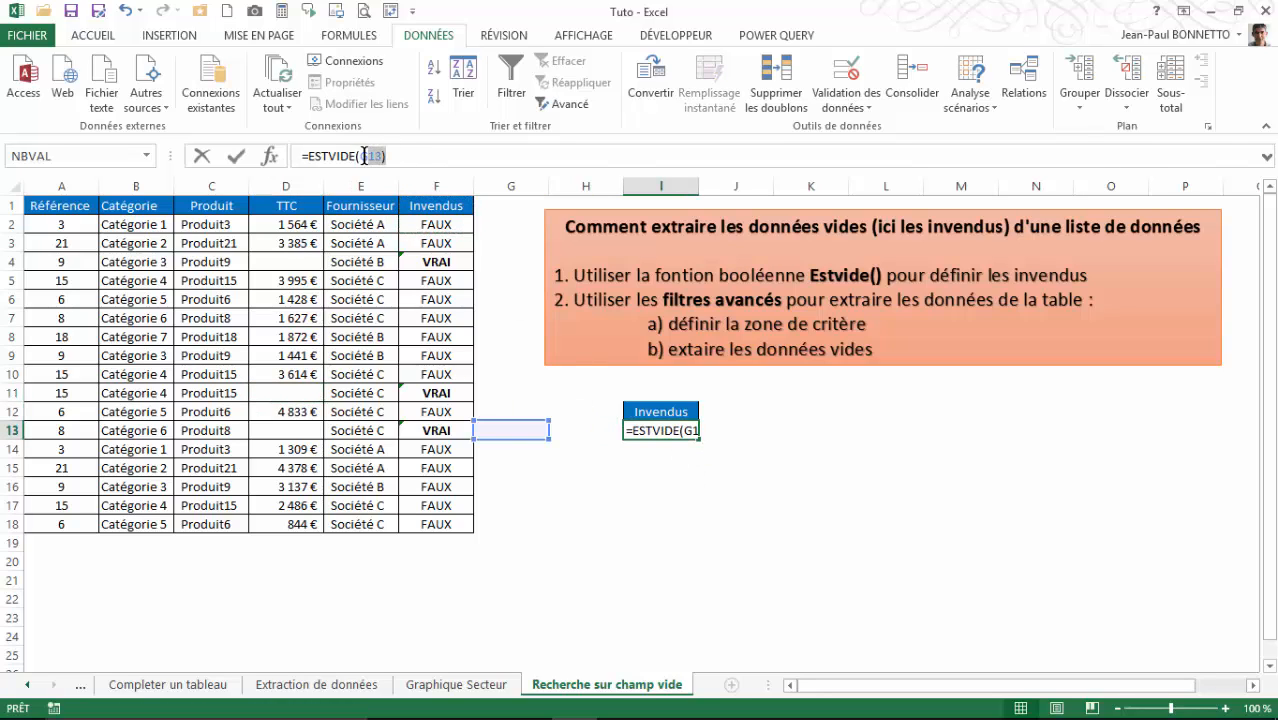
{"action": "left_click", "coordinate": [580, 424]}
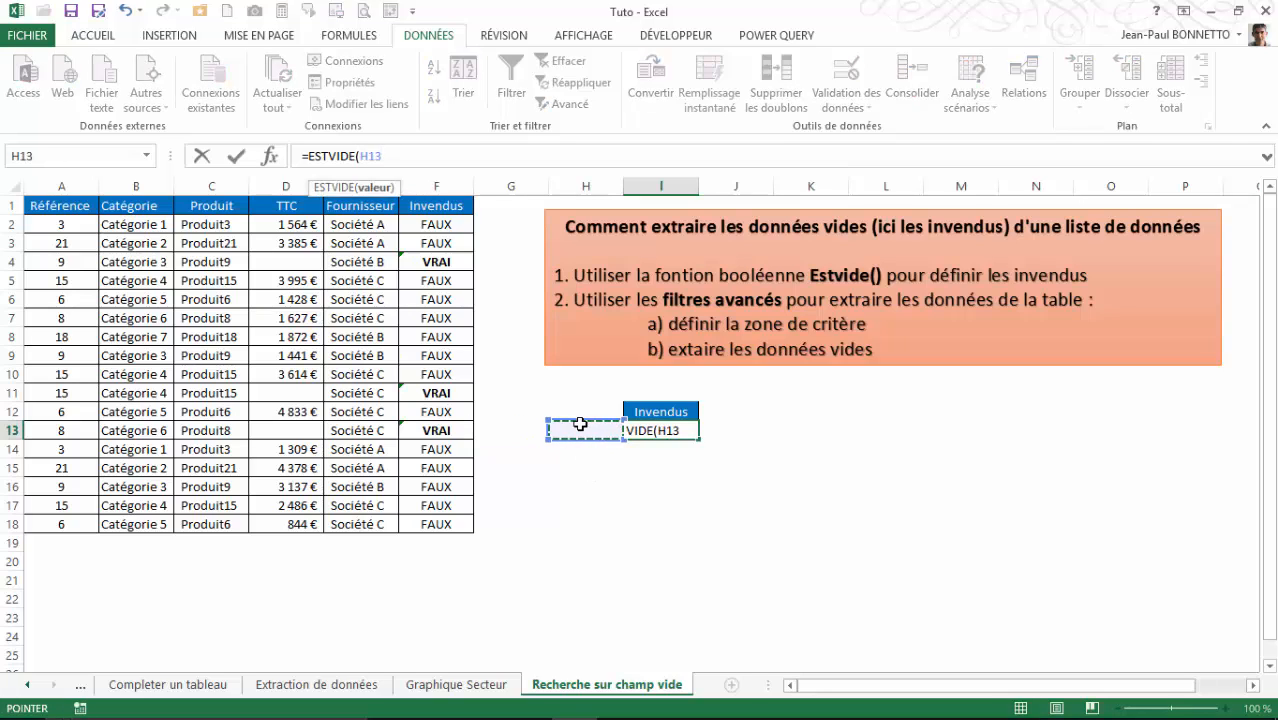
{"action": "type", "text": ")"}
{"action": "key", "text": "Return"}
{"action": "left_click", "coordinate": [676, 431]}
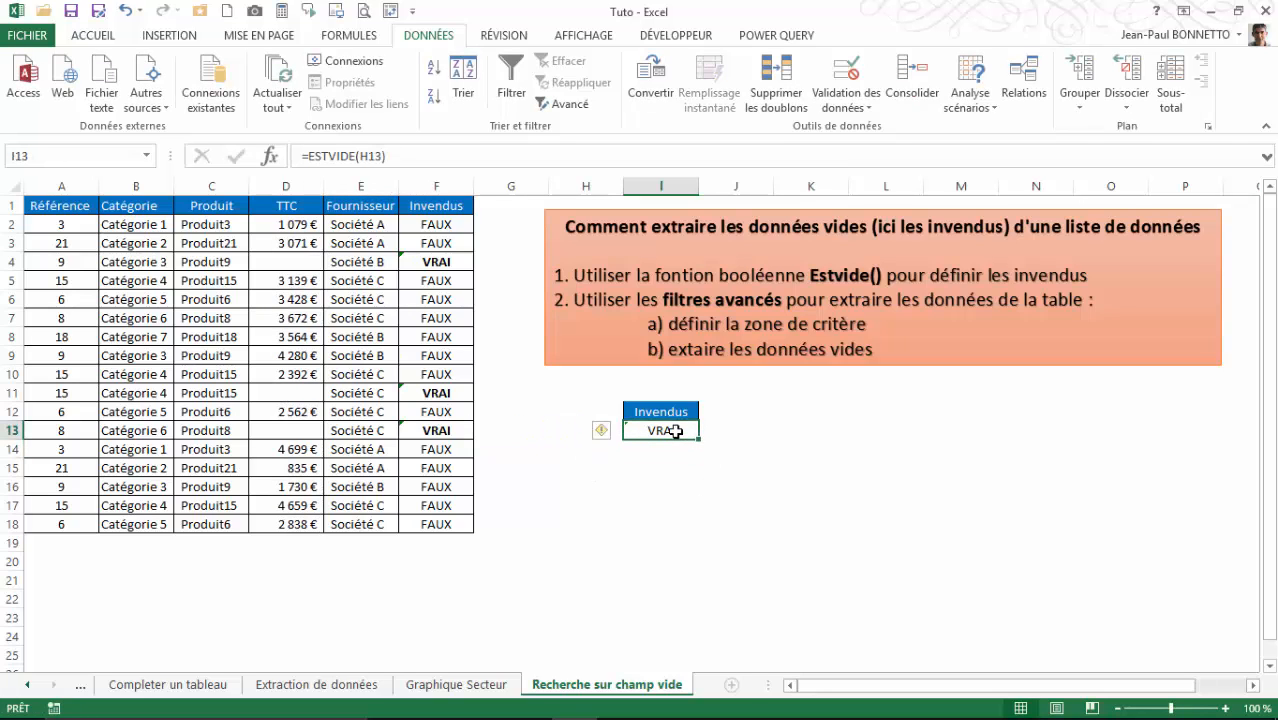
- Enter the label "Zone critère" in H12, next to the Invendus criteria cells
{"action": "left_click_drag", "start_coordinate": [662, 410], "coordinate": [662, 430]}
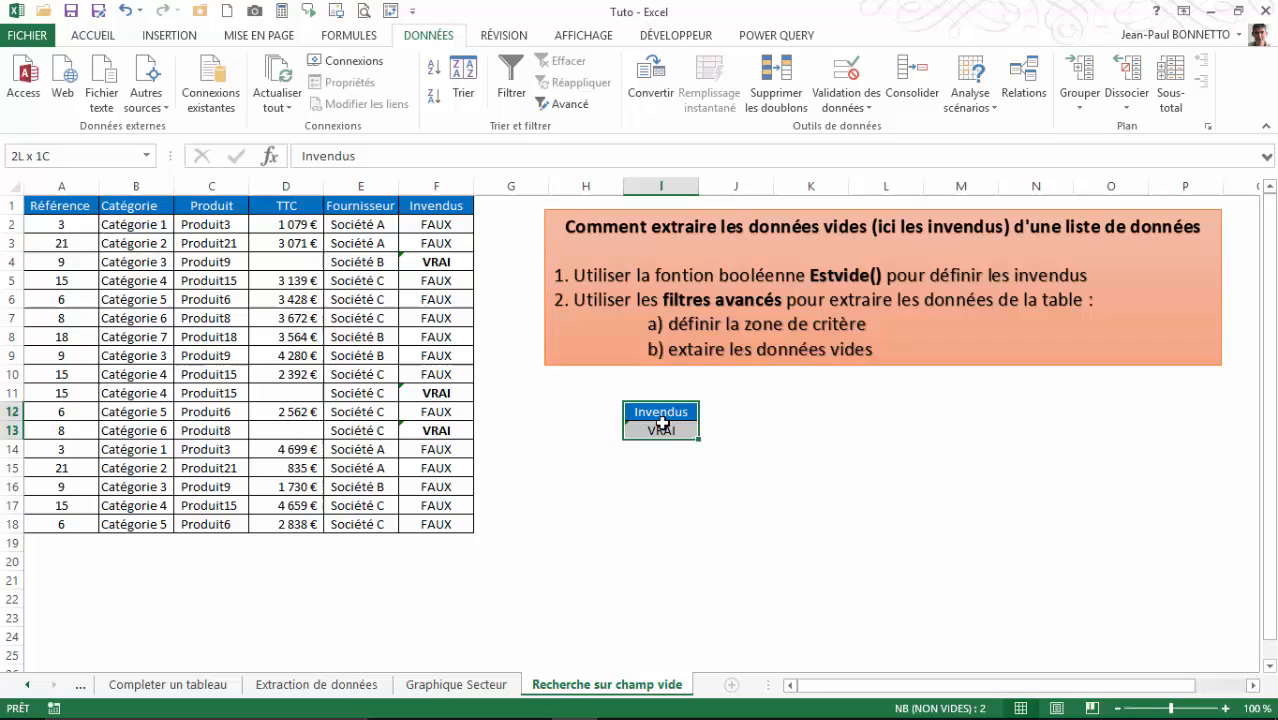
{"action": "left_click", "coordinate": [590, 413]}
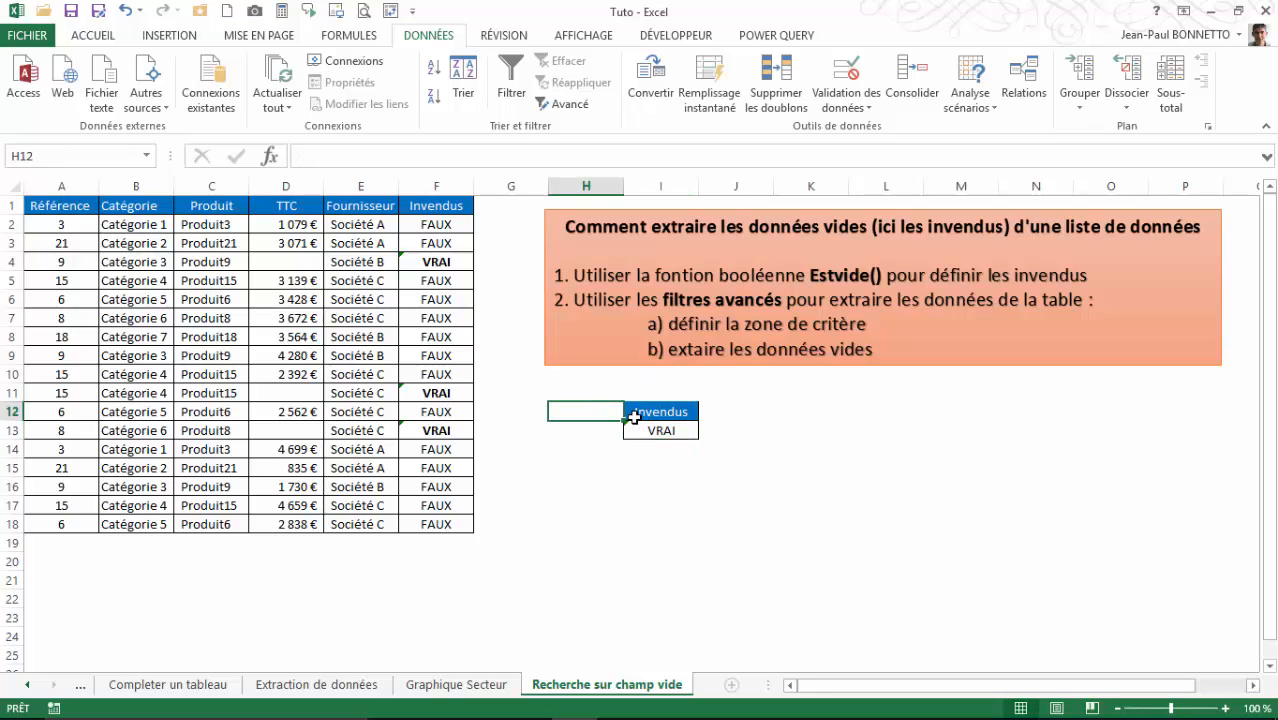
{"action": "type", "text": "Zone"}
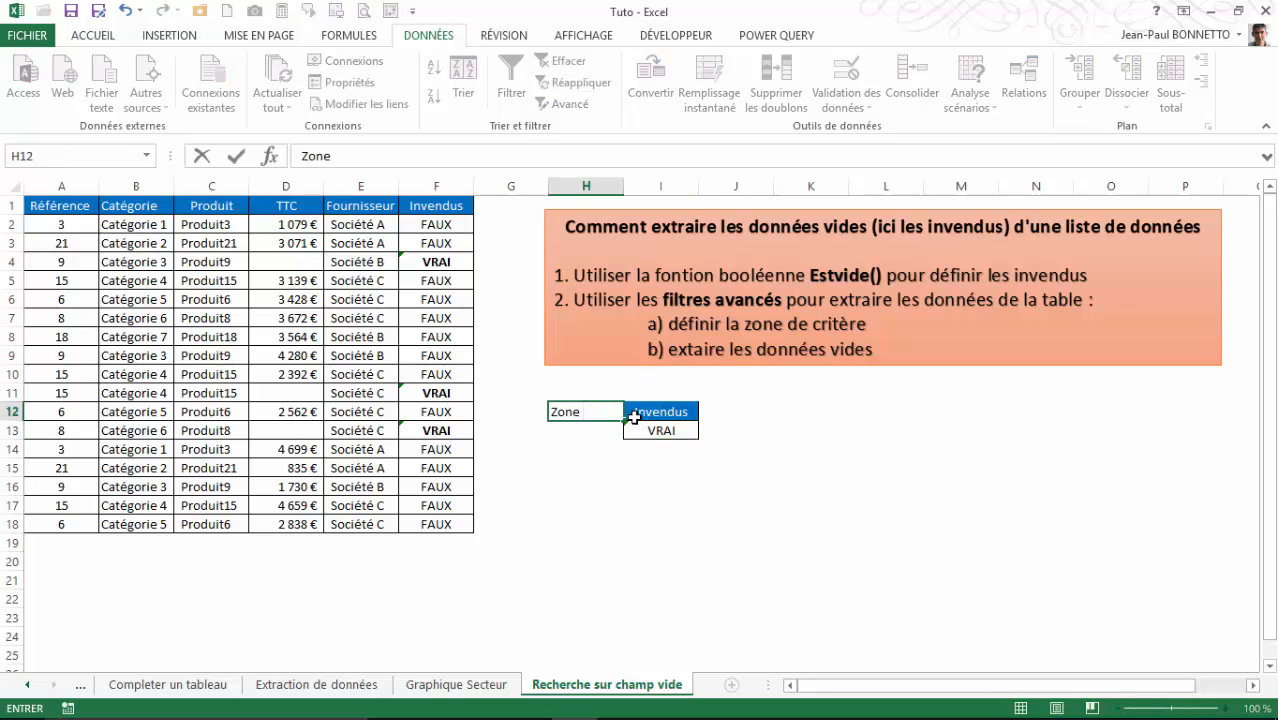
{"action": "type", "text": " critère"}
{"action": "key", "text": "Return"}
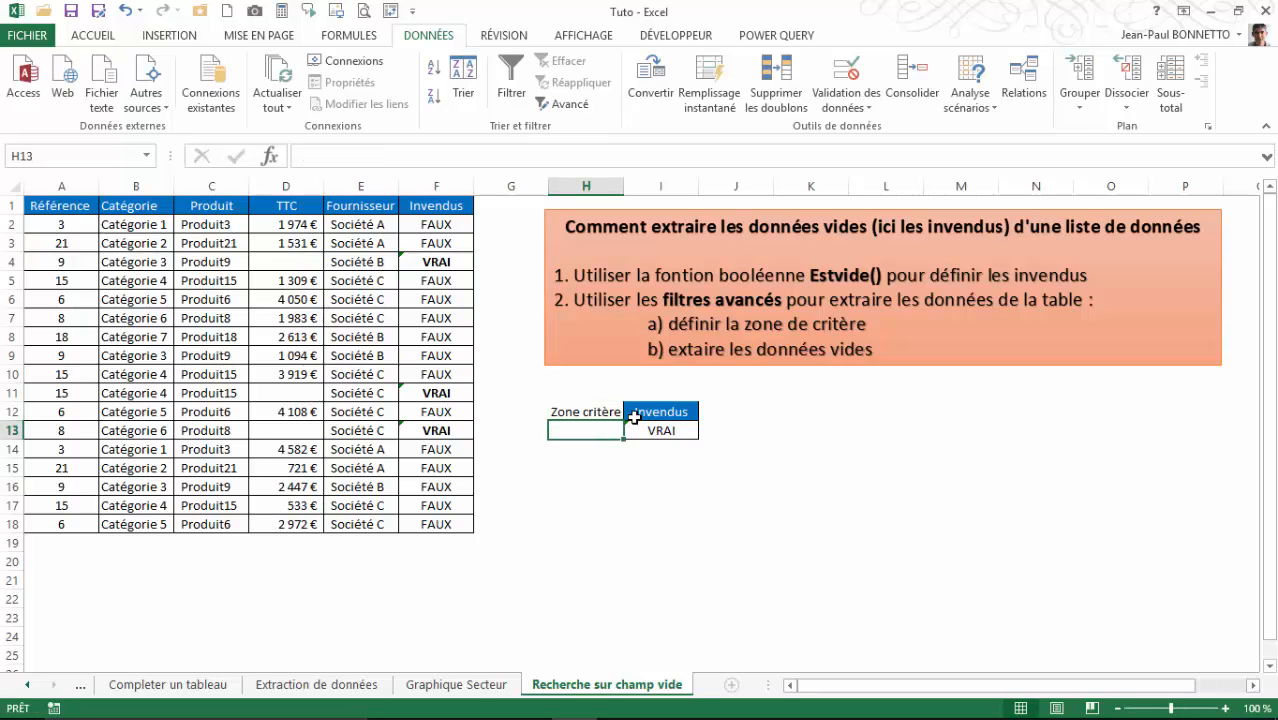
- Move the "Zone critère" label from H12 to K12
{"action": "left_click", "coordinate": [598, 410]}
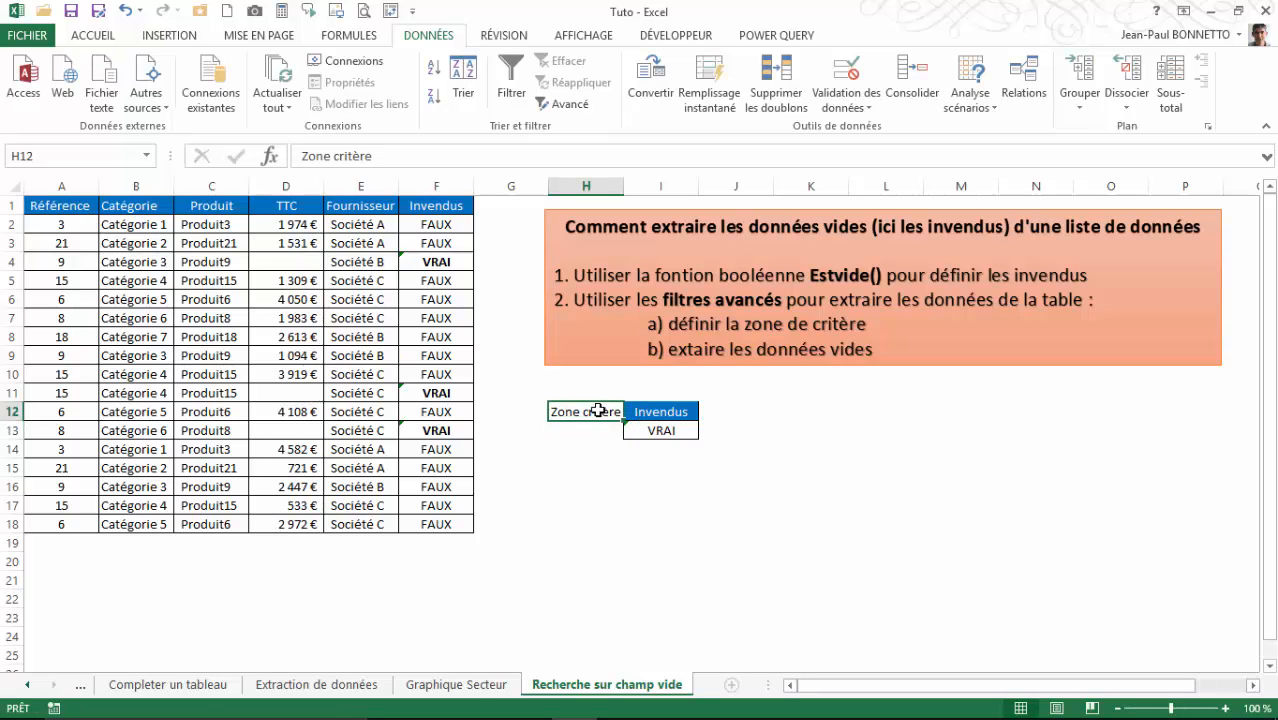
{"action": "left_click_drag", "start_coordinate": [600, 425], "coordinate": [788, 425]}
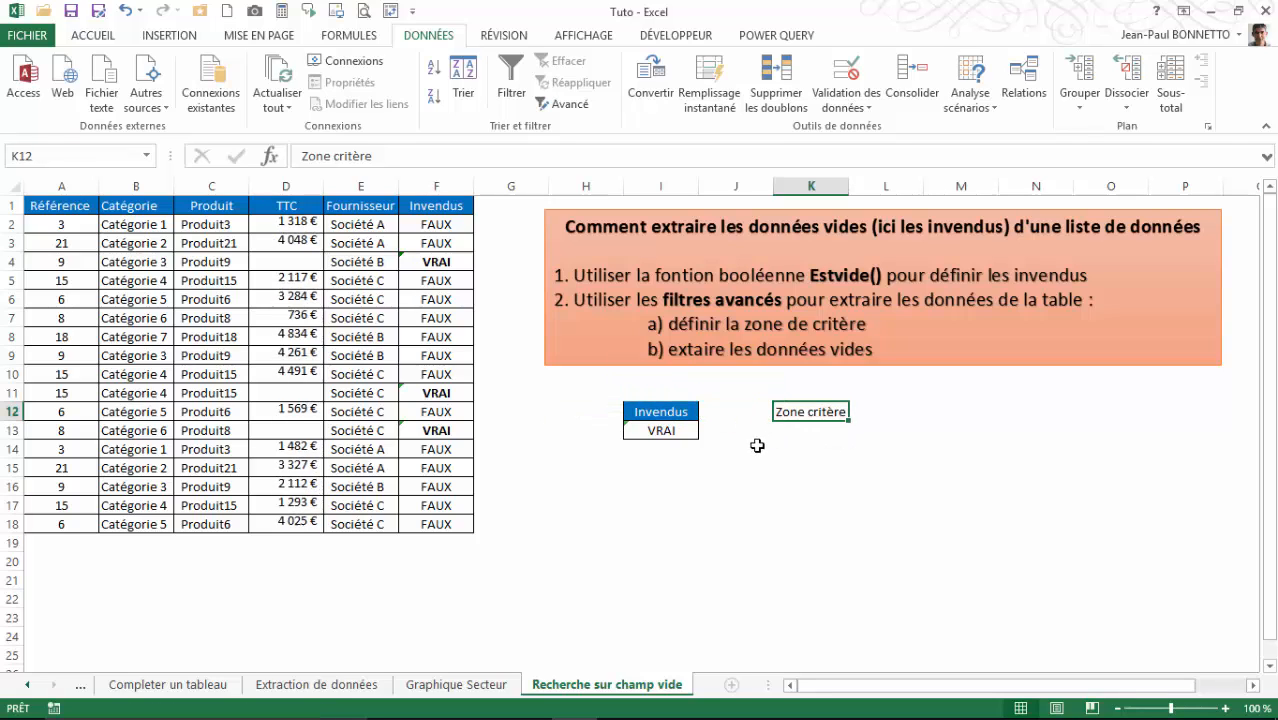
{"action": "left_click", "coordinate": [757, 445]}
{"action": "left_click", "coordinate": [807, 409]}
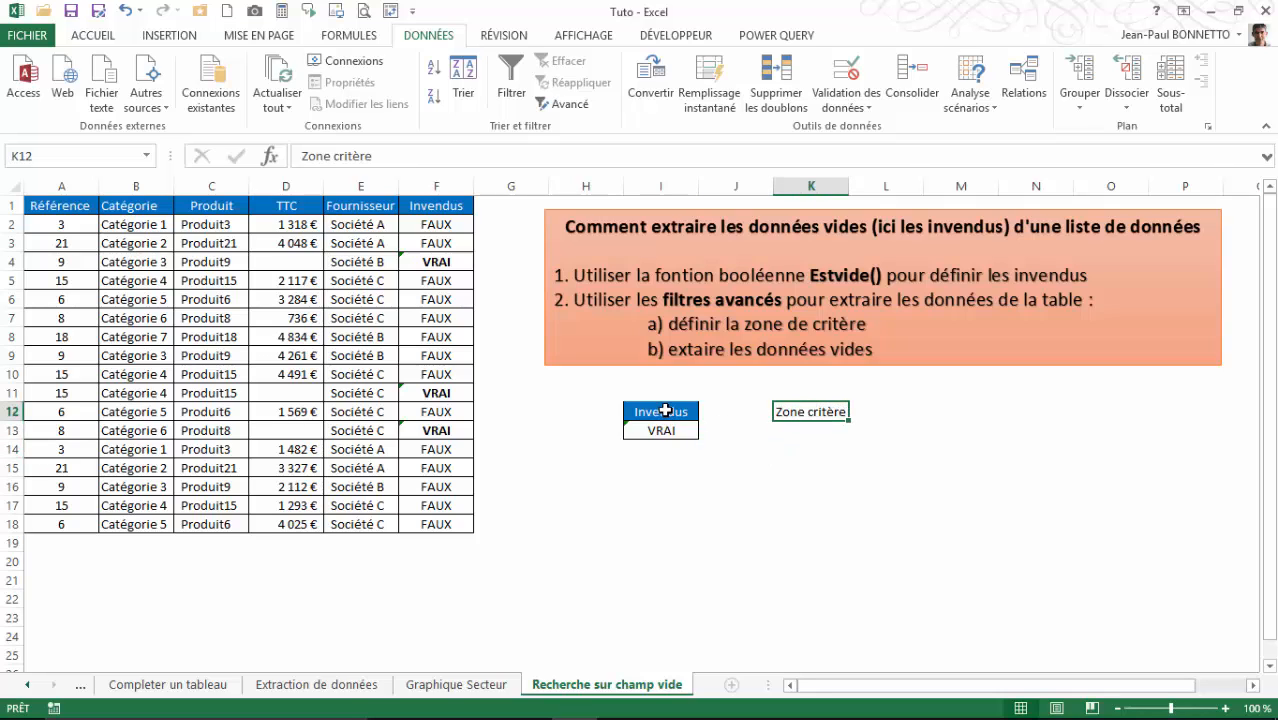
{"action": "left_click", "coordinate": [664, 428]}
- Start an advanced filter that copies to another location, with A1:F18 as the list range
{"action": "left_click", "coordinate": [600, 481]}
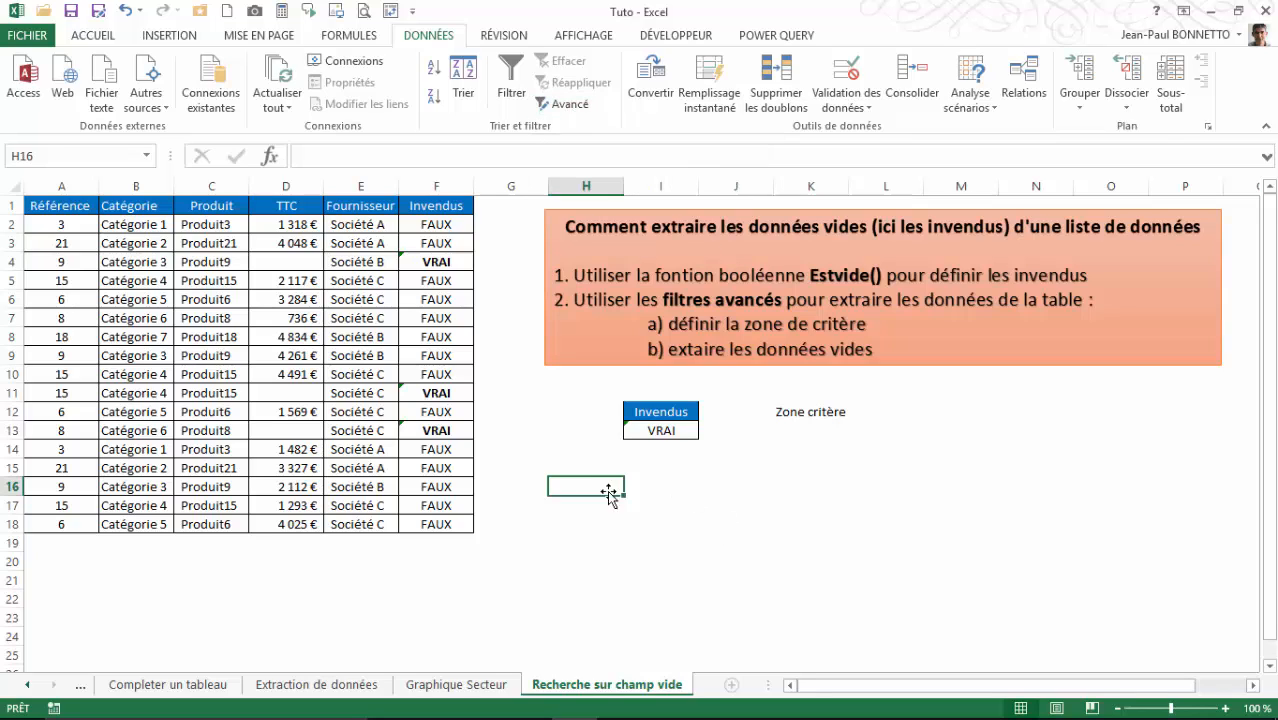
{"action": "left_click", "coordinate": [568, 104]}
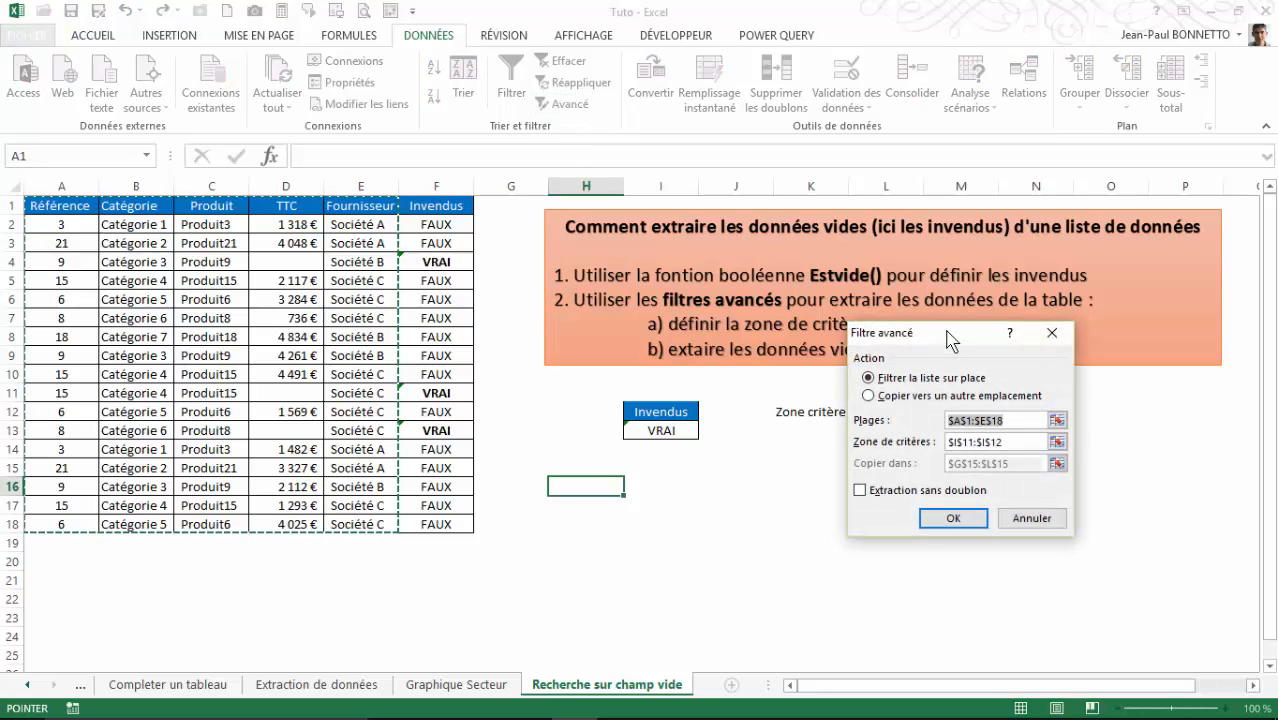
{"action": "left_click_drag", "start_coordinate": [952, 339], "coordinate": [872, 459]}
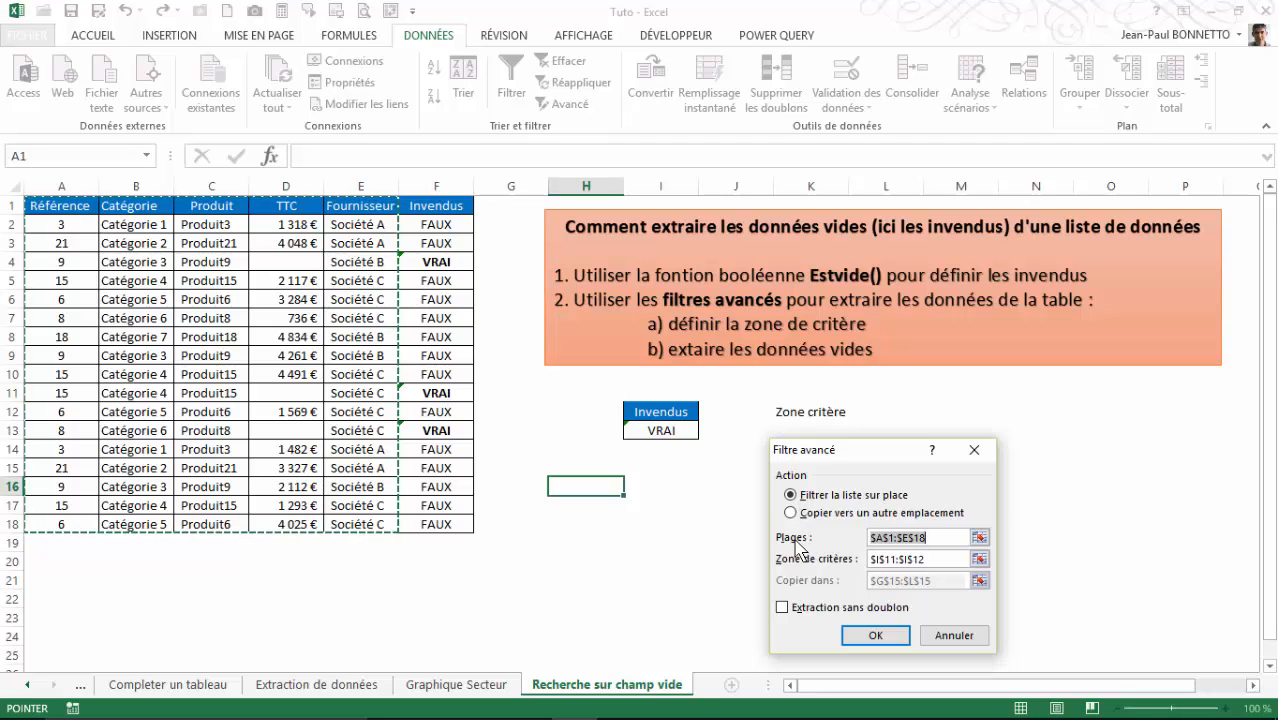
{"action": "left_click", "coordinate": [791, 513]}
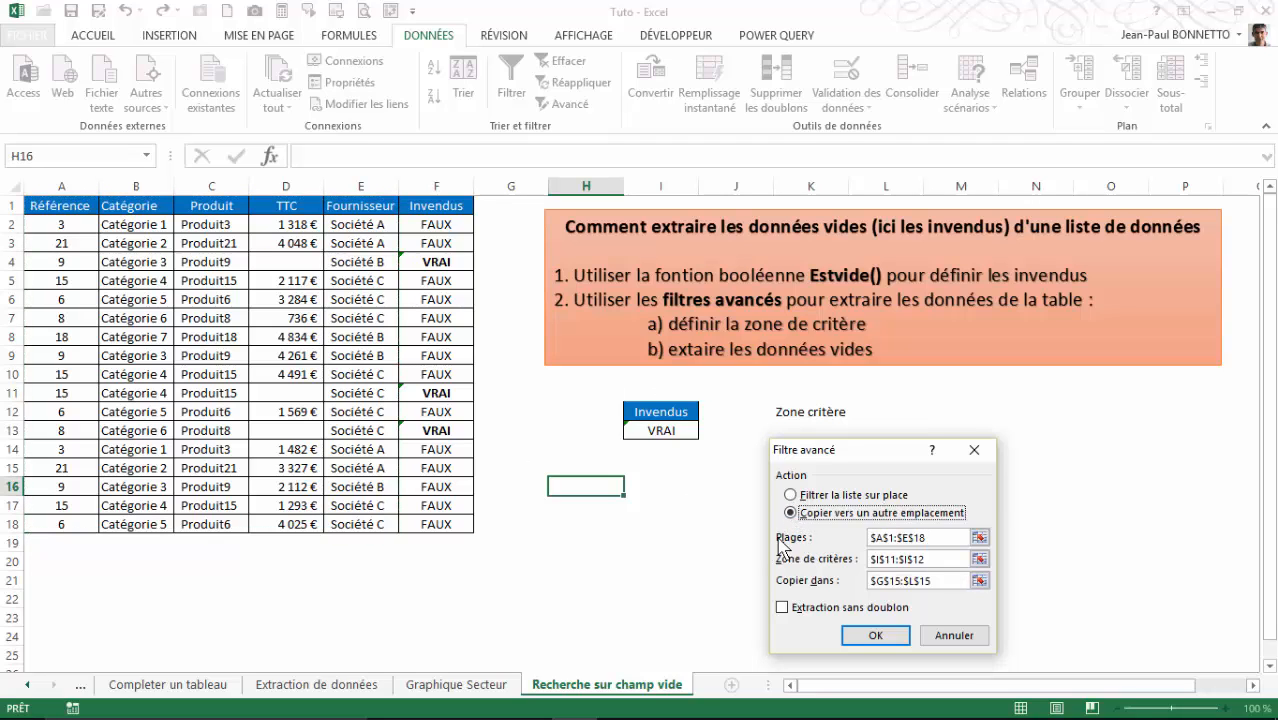
{"action": "left_click_drag", "start_coordinate": [866, 458], "coordinate": [1027, 410]}
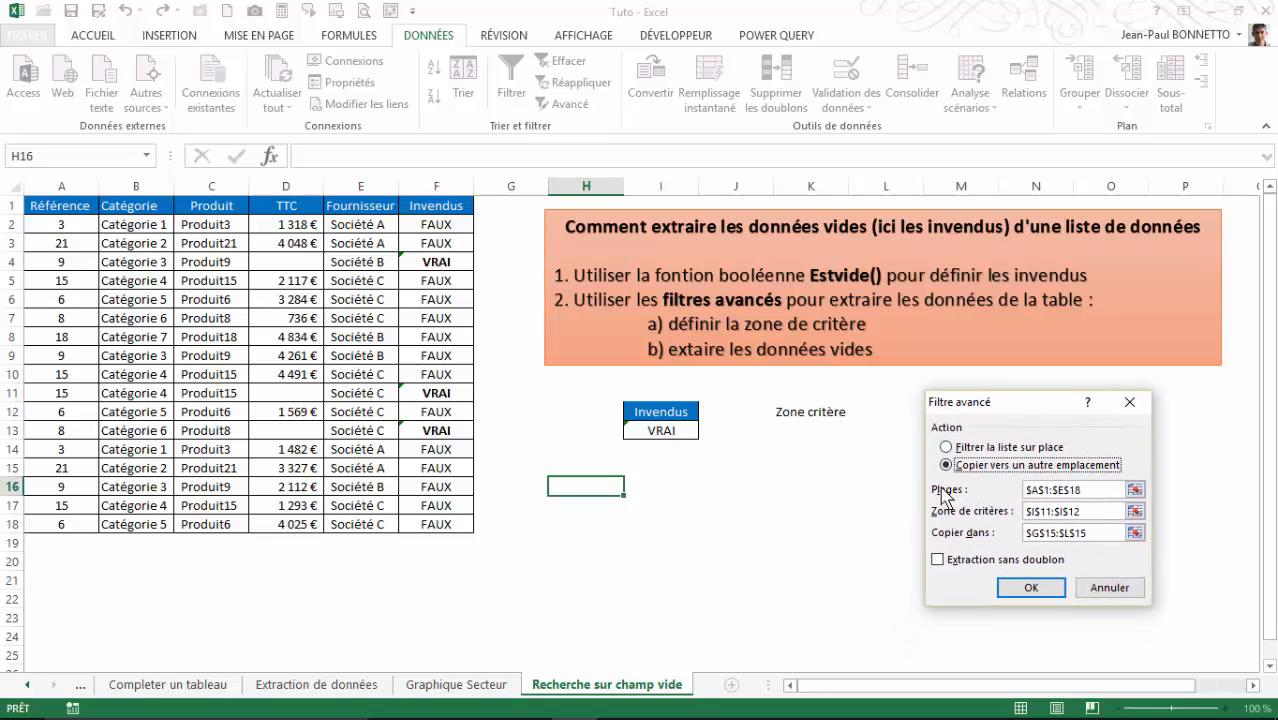
{"action": "left_click", "coordinate": [1134, 490]}
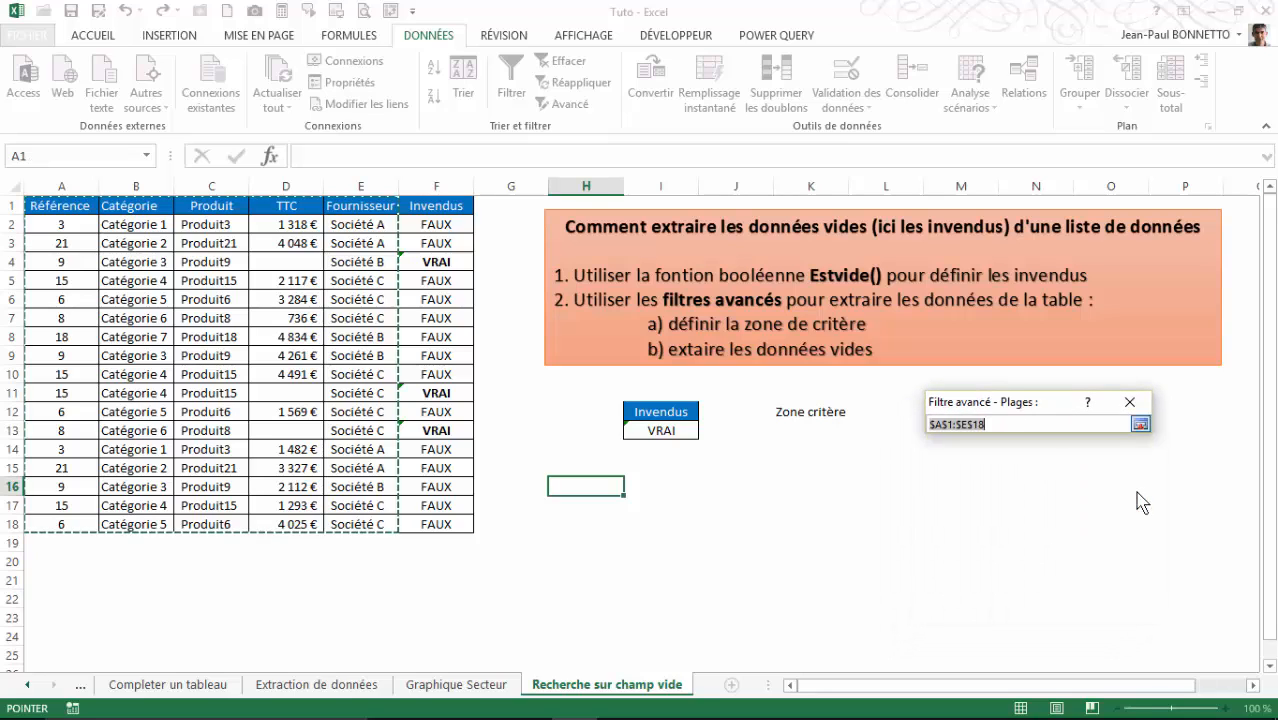
{"action": "left_click_drag", "start_coordinate": [53, 204], "coordinate": [422, 522]}
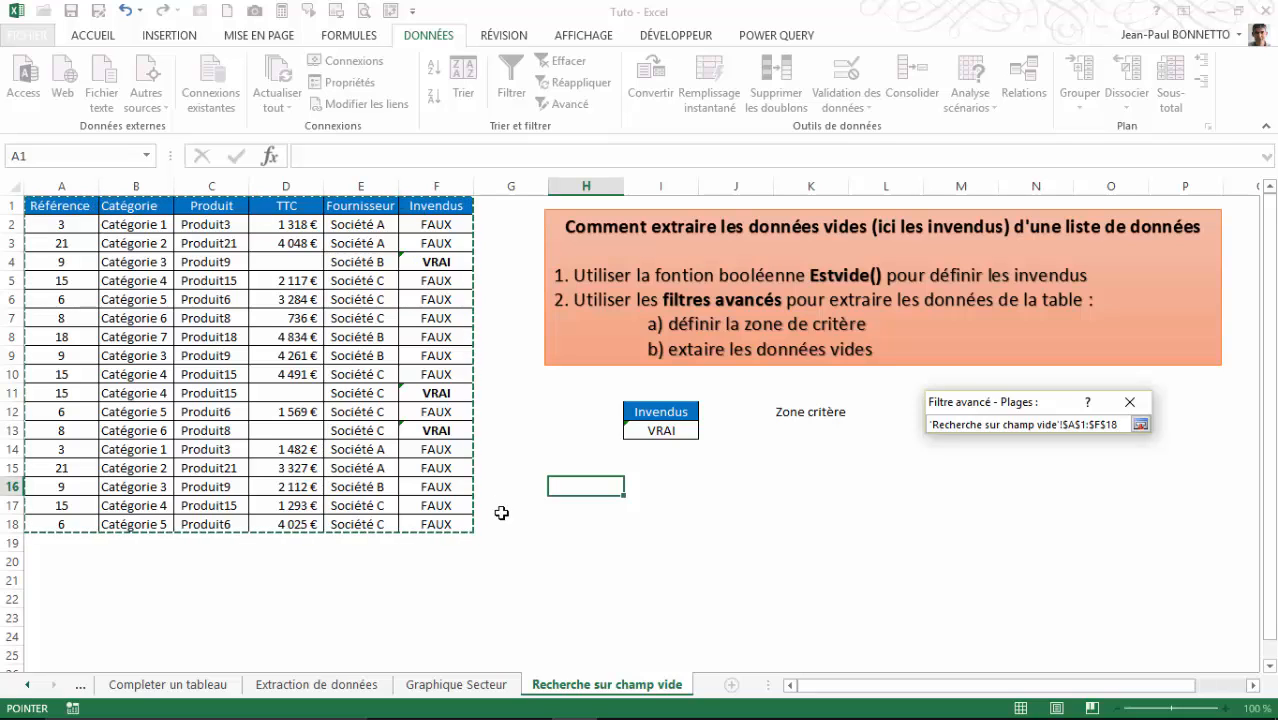
{"action": "left_click", "coordinate": [1140, 425]}
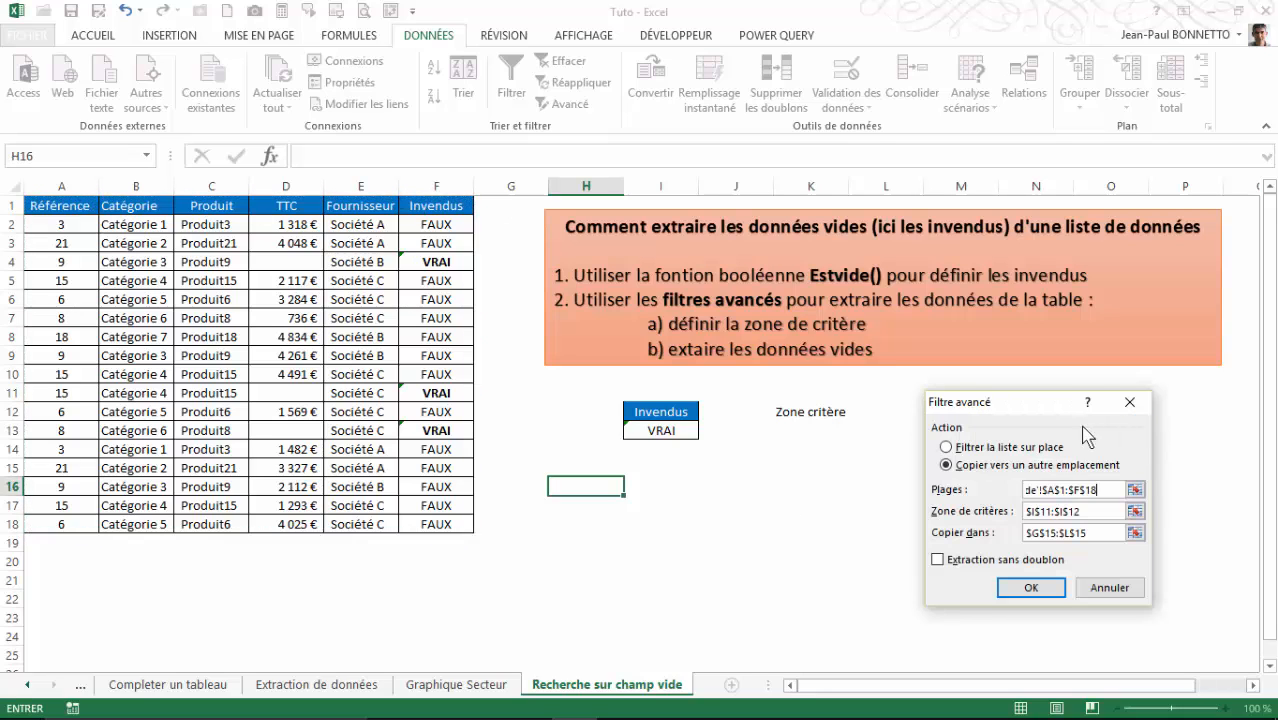
- Set the advanced filter's criteria range to I12:I13 and its copy destination to H16
{"action": "left_click", "coordinate": [1135, 511]}
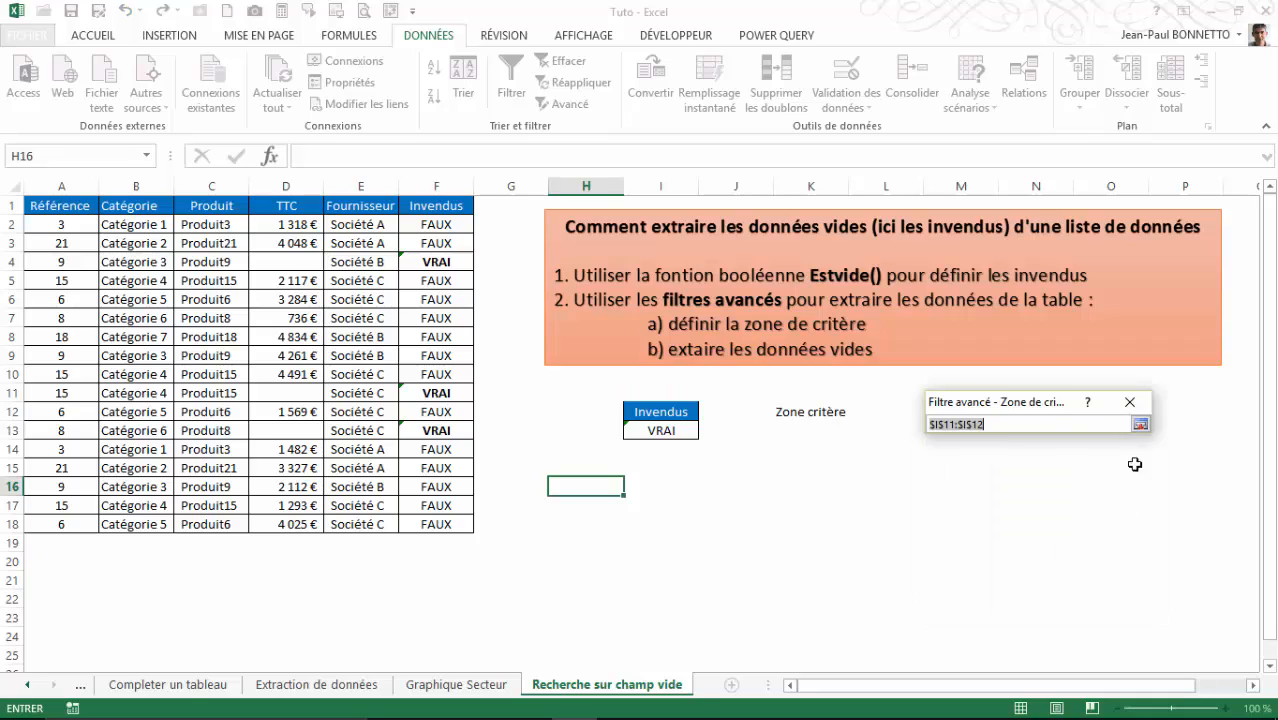
{"action": "mouse_move", "coordinate": [652, 413]}
{"action": "left_mouse_down"}
{"action": "mouse_move", "coordinate": [660, 432]}
{"action": "mouse_move", "coordinate": [667, 421]}
{"action": "left_mouse_up"}
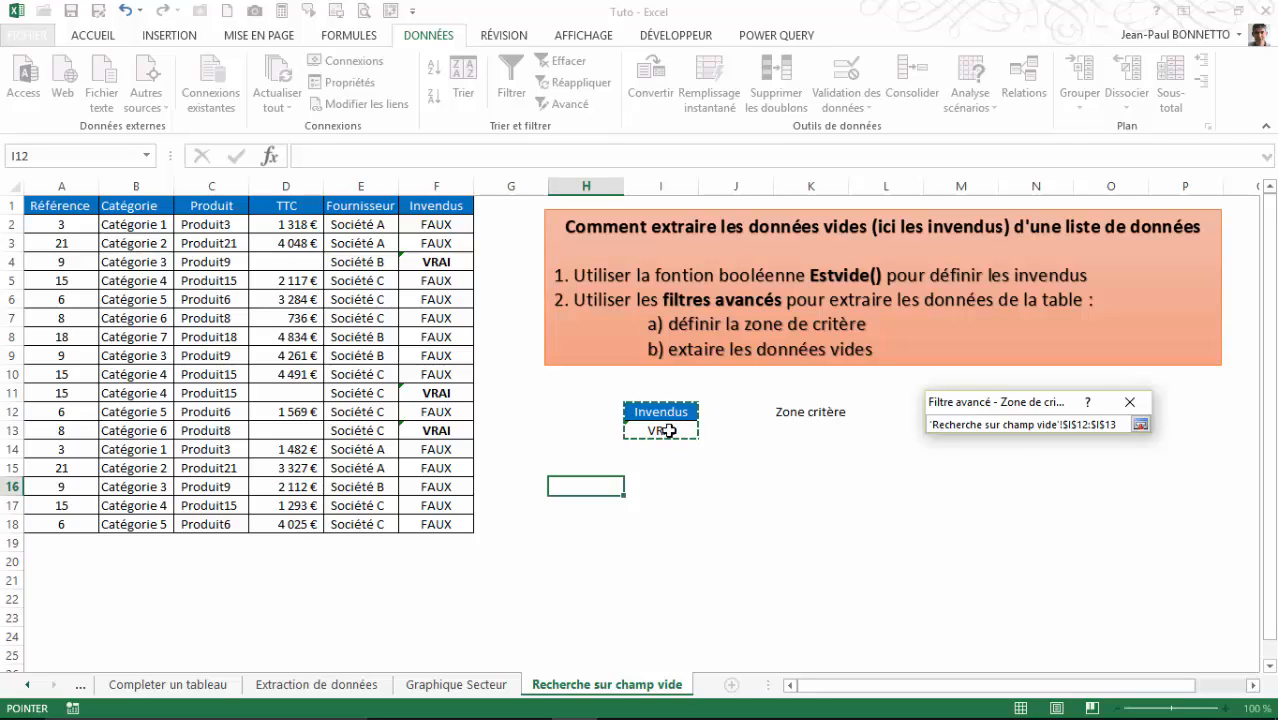
{"action": "left_click", "coordinate": [1140, 425]}
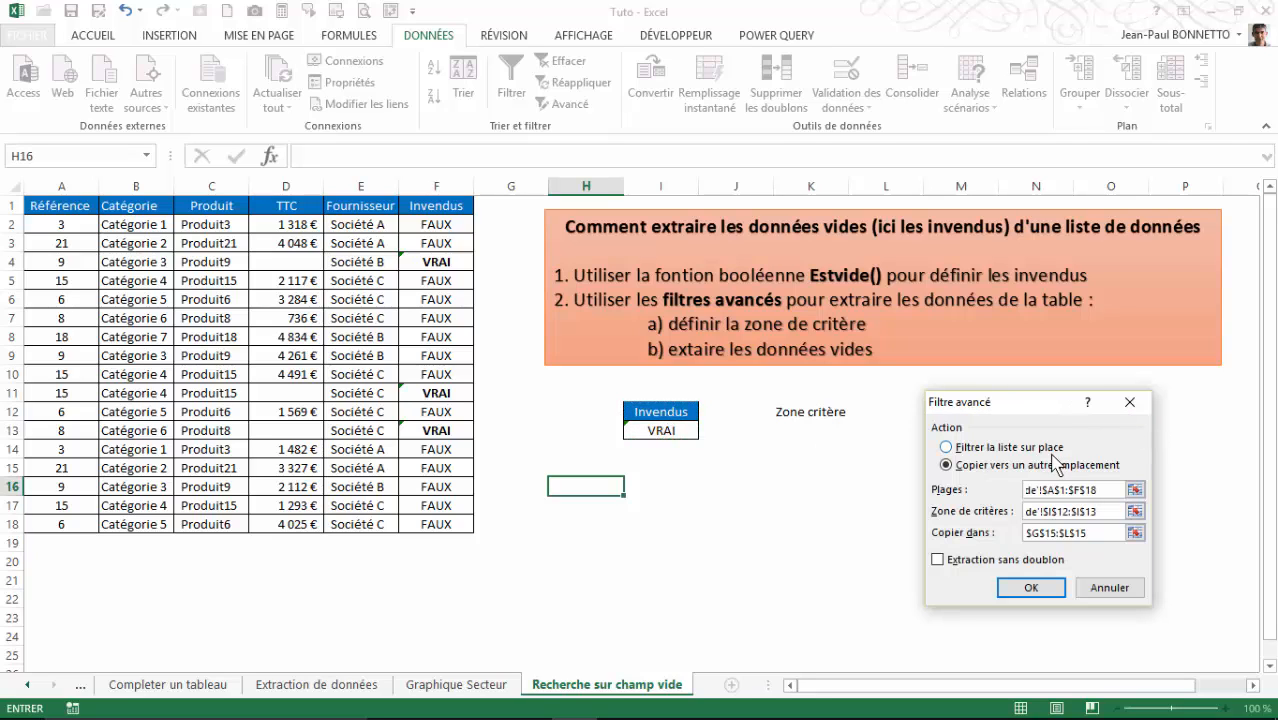
{"action": "left_click", "coordinate": [1134, 533]}
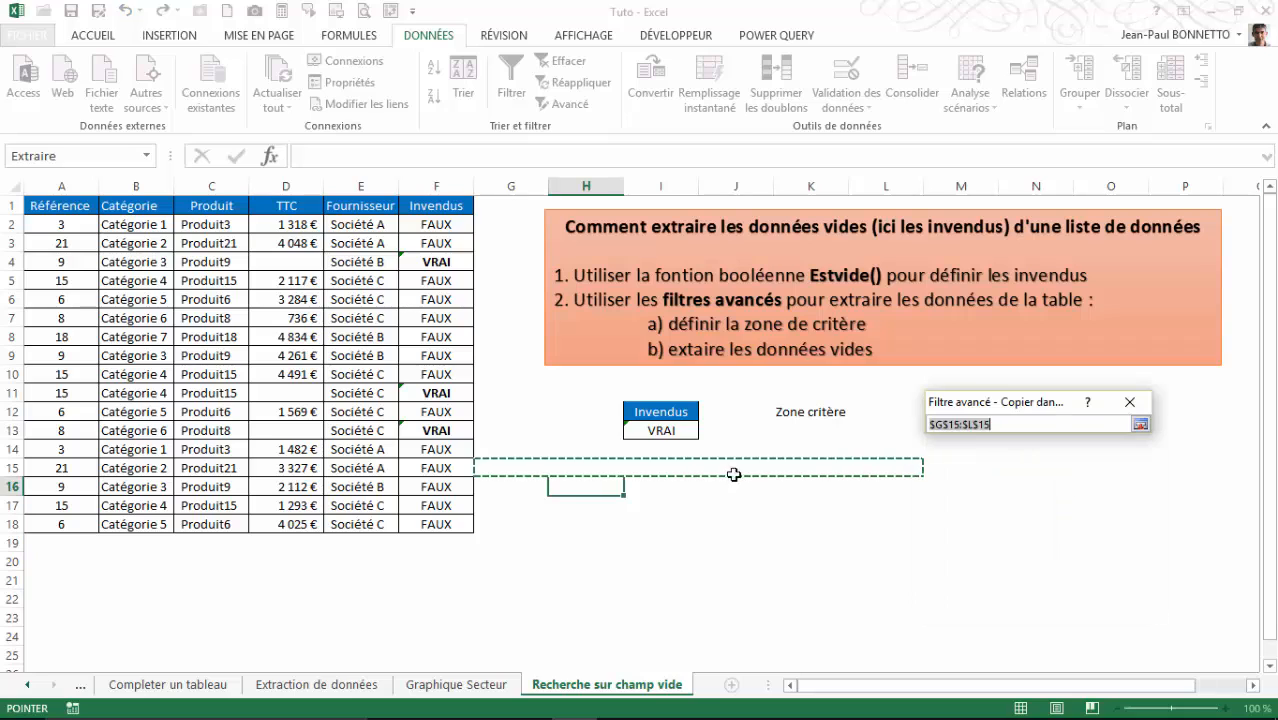
{"action": "left_click", "coordinate": [601, 492]}
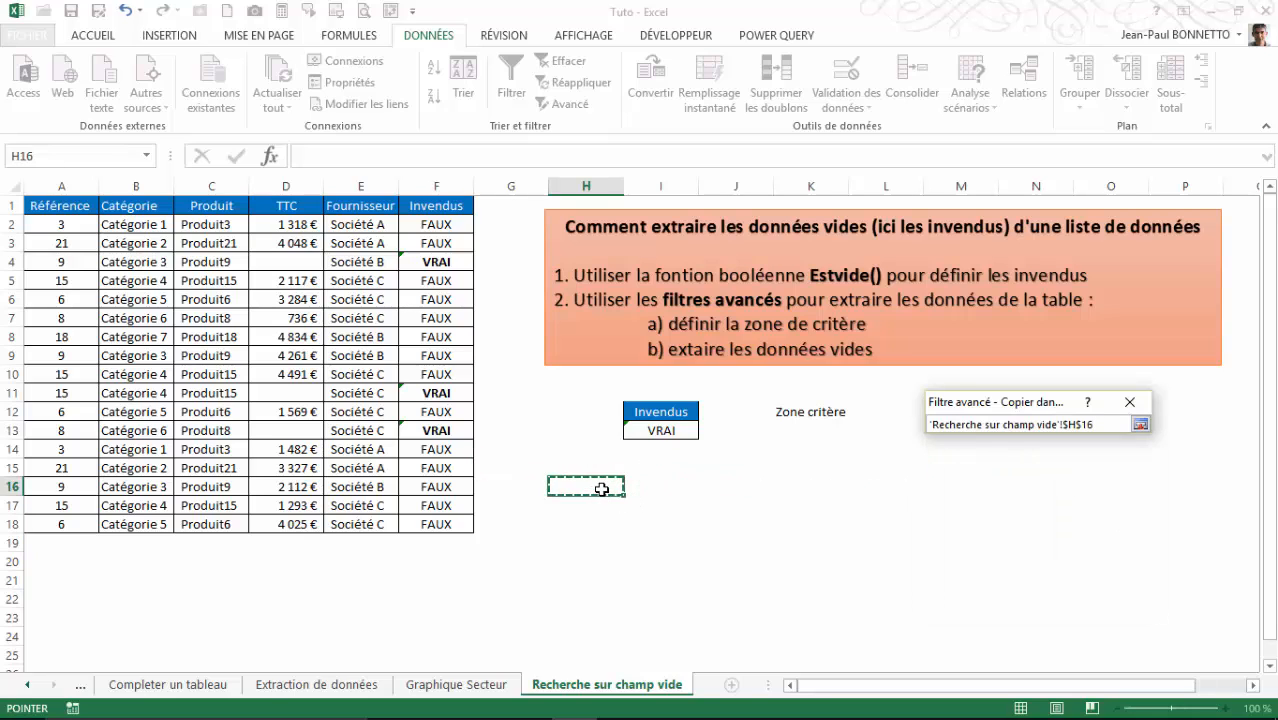
{"action": "left_click", "coordinate": [1140, 424]}
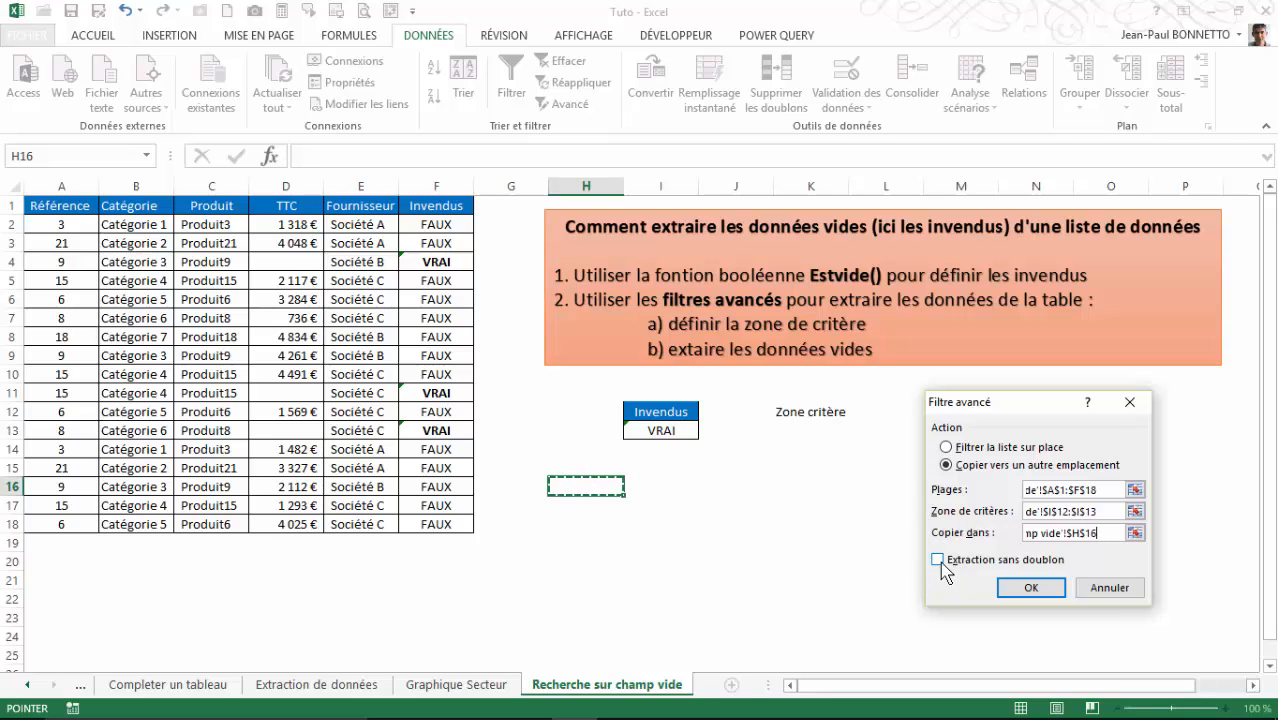
- Run the advanced filter to extract the unsold products to H16 and check the extracted TTC cells K17:K19
{"action": "left_click", "coordinate": [1029, 588]}
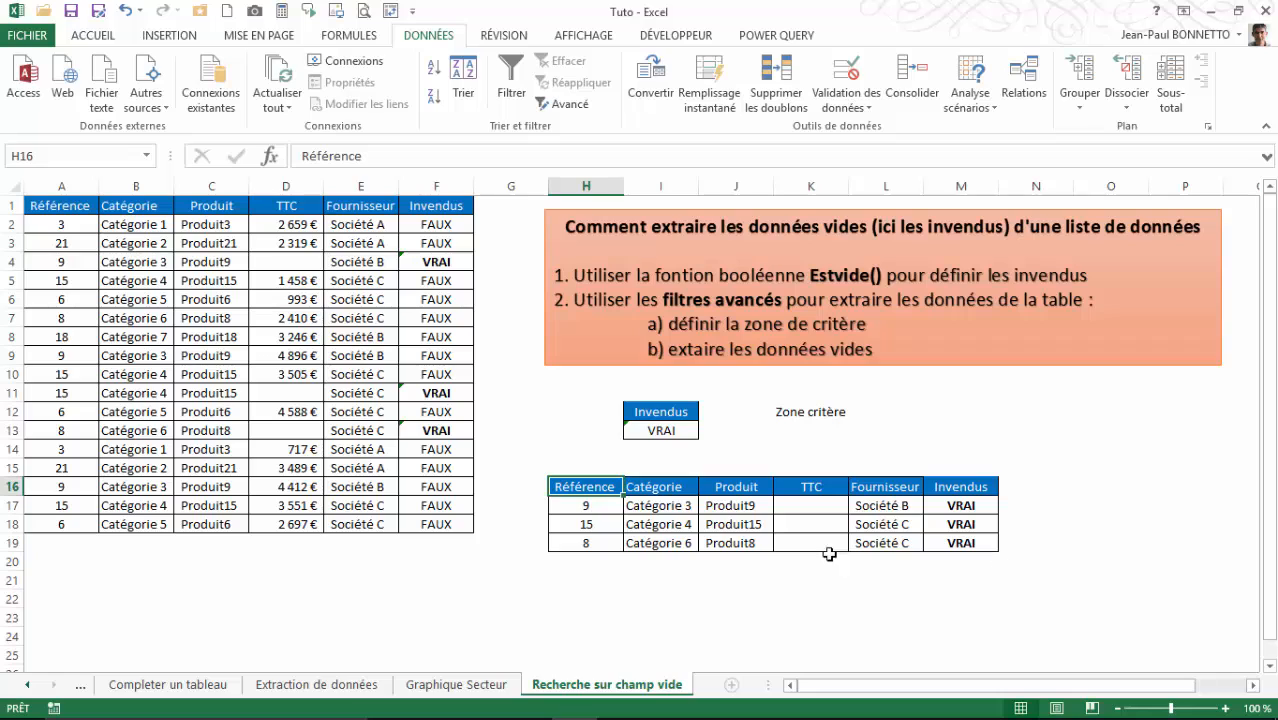
{"action": "left_click", "coordinate": [712, 596]}
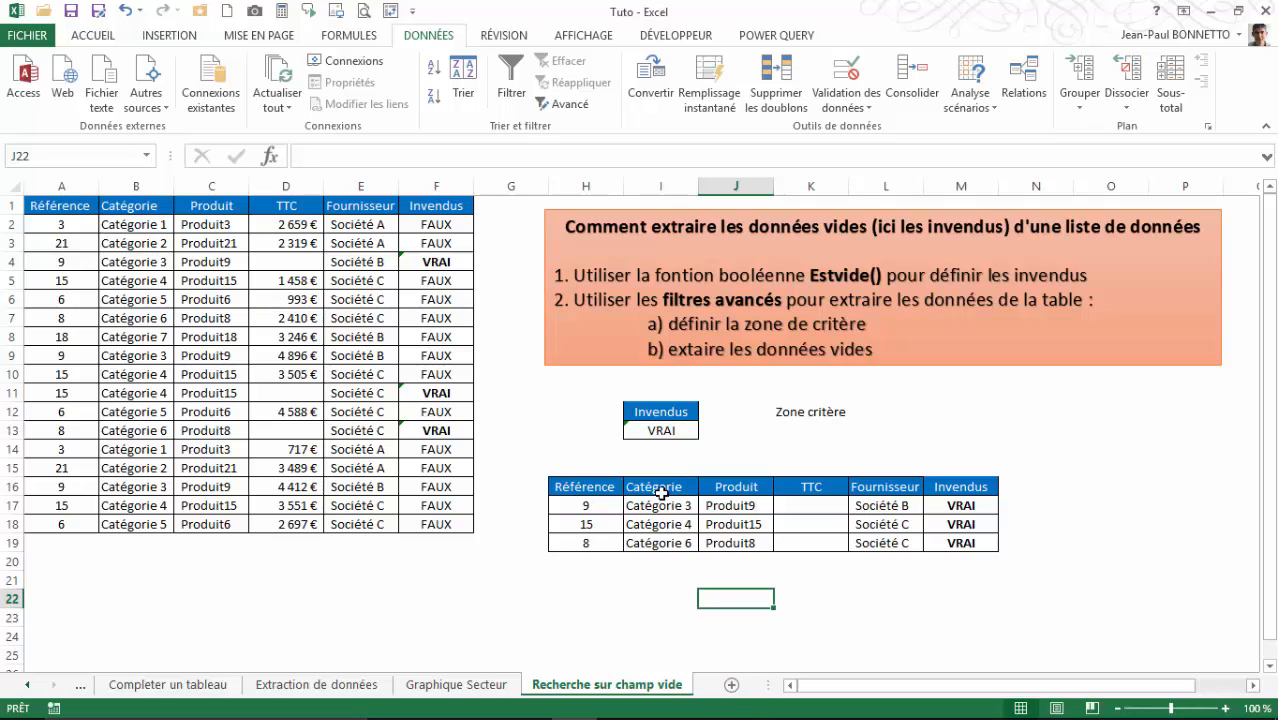
{"action": "left_click_drag", "start_coordinate": [811, 505], "coordinate": [815, 543]}
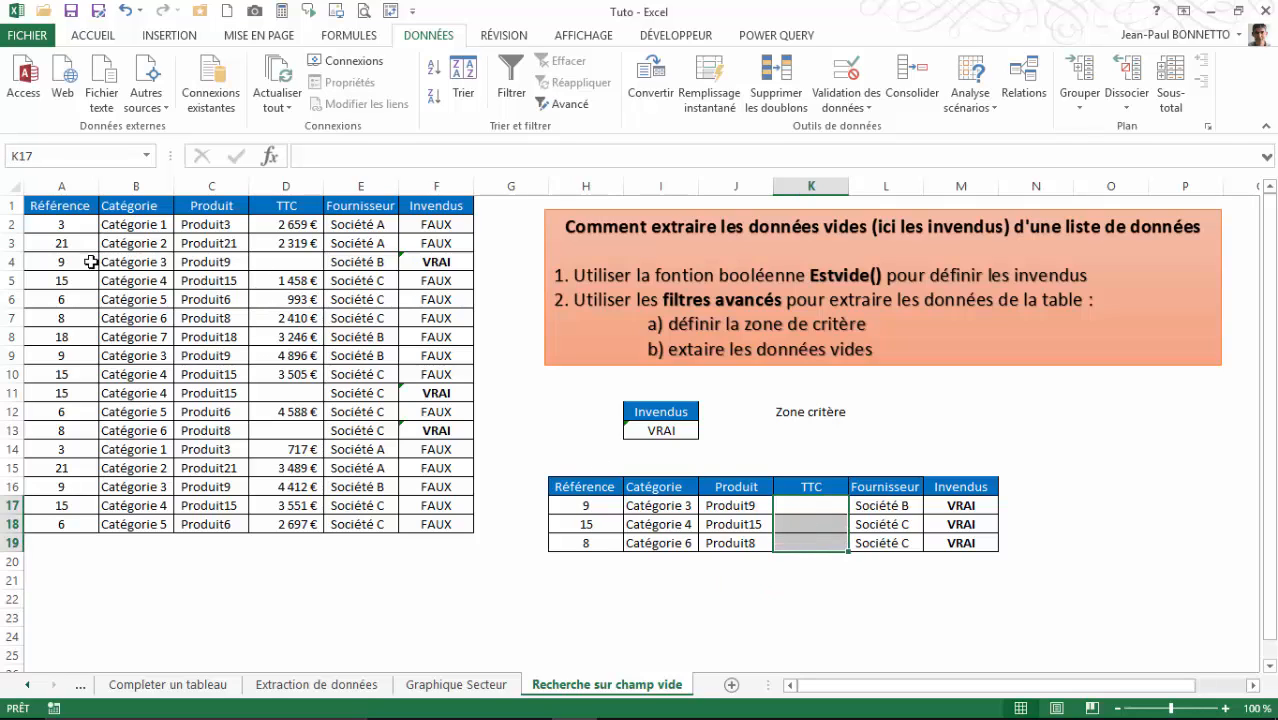
- Highlight the unsold product rows A4:F4, A11:F11 and A13:F13 of the source list with a yellow fill
{"action": "mouse_move", "coordinate": [45, 262]}
{"action": "left_mouse_down"}
{"action": "mouse_move", "coordinate": [251, 262]}
{"action": "mouse_move", "coordinate": [61, 263]}
{"action": "left_mouse_up"}
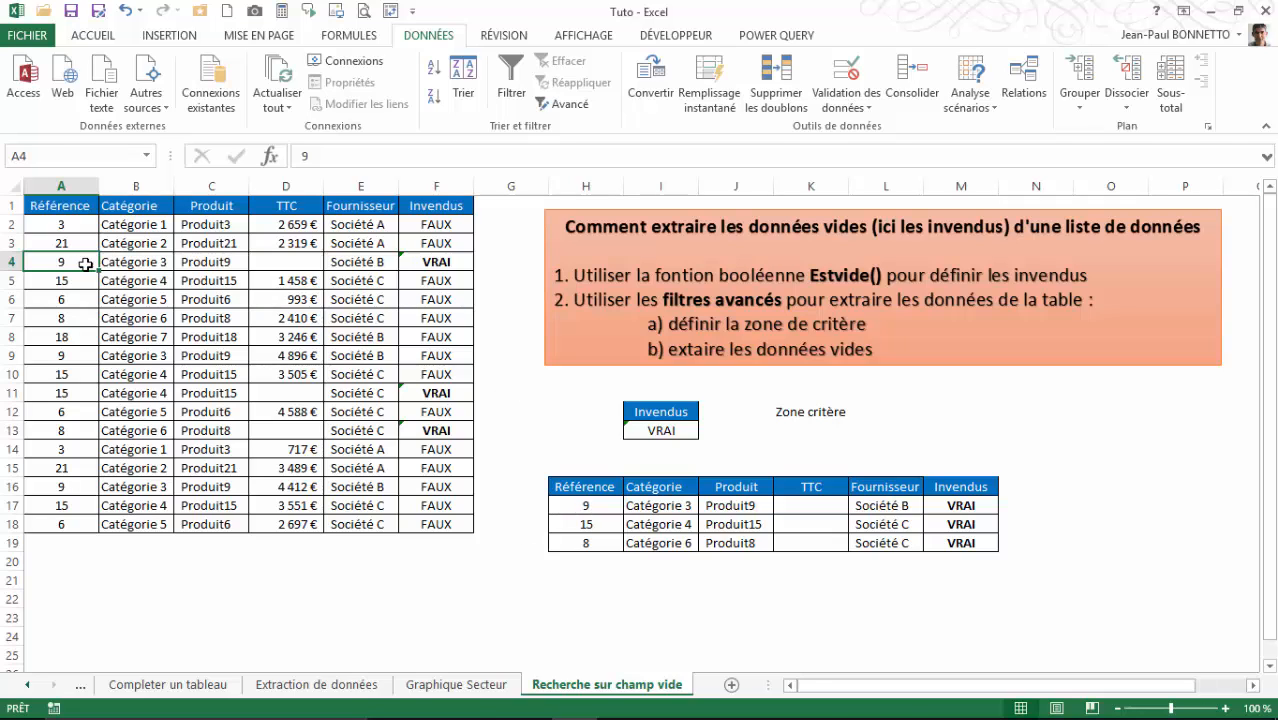
{"action": "left_click_drag", "start_coordinate": [86, 264], "coordinate": [450, 262]}
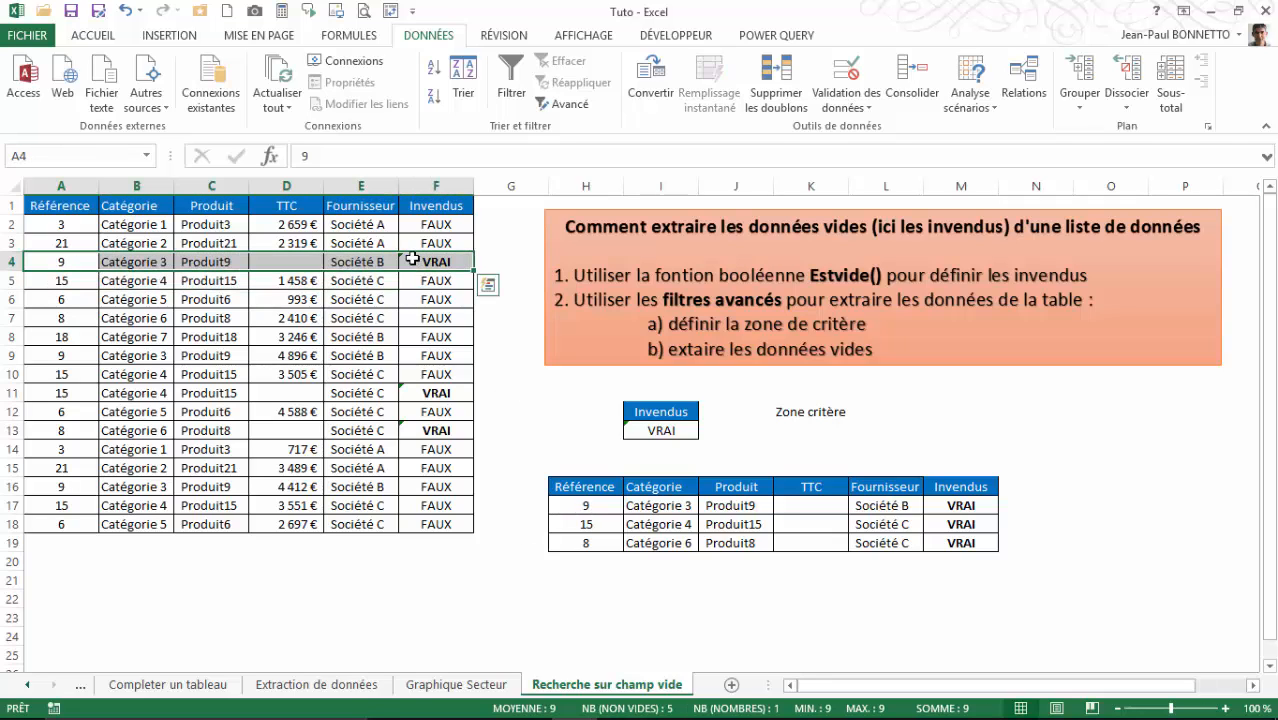
{"action": "left_click", "coordinate": [95, 35]}
{"action": "left_click", "coordinate": [227, 97]}
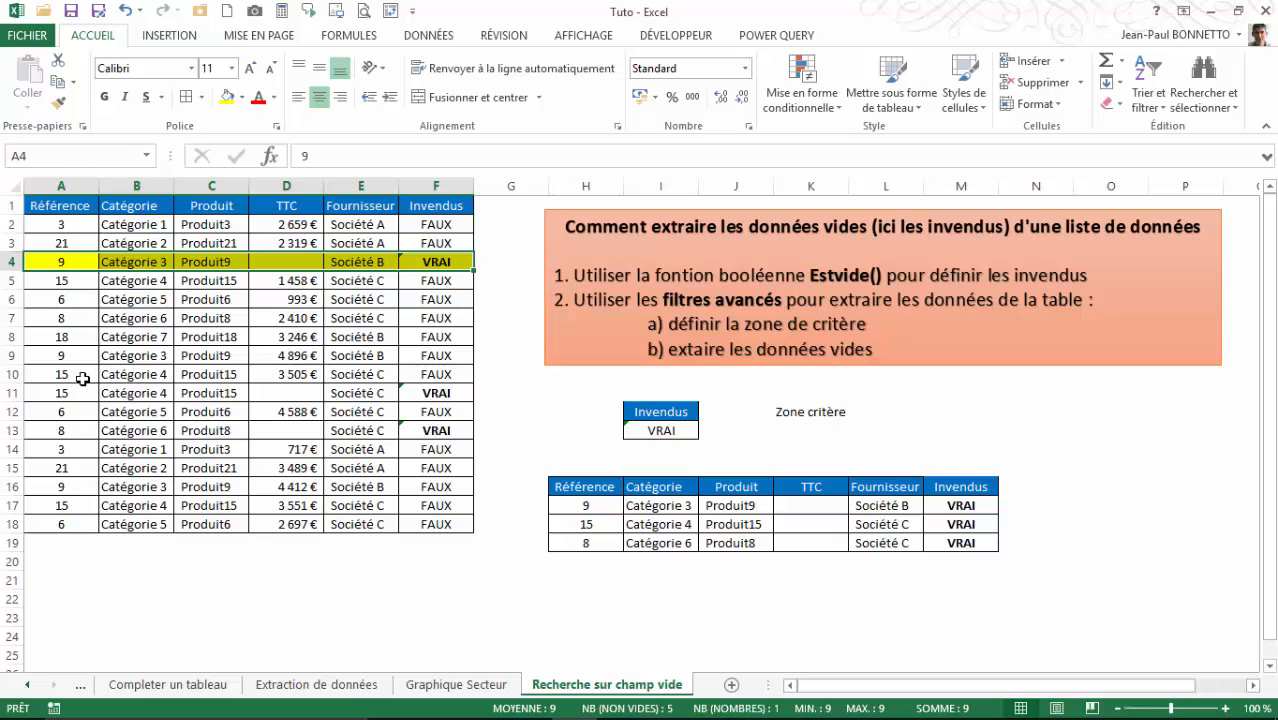
{"action": "left_click_drag", "start_coordinate": [52, 394], "coordinate": [445, 394]}
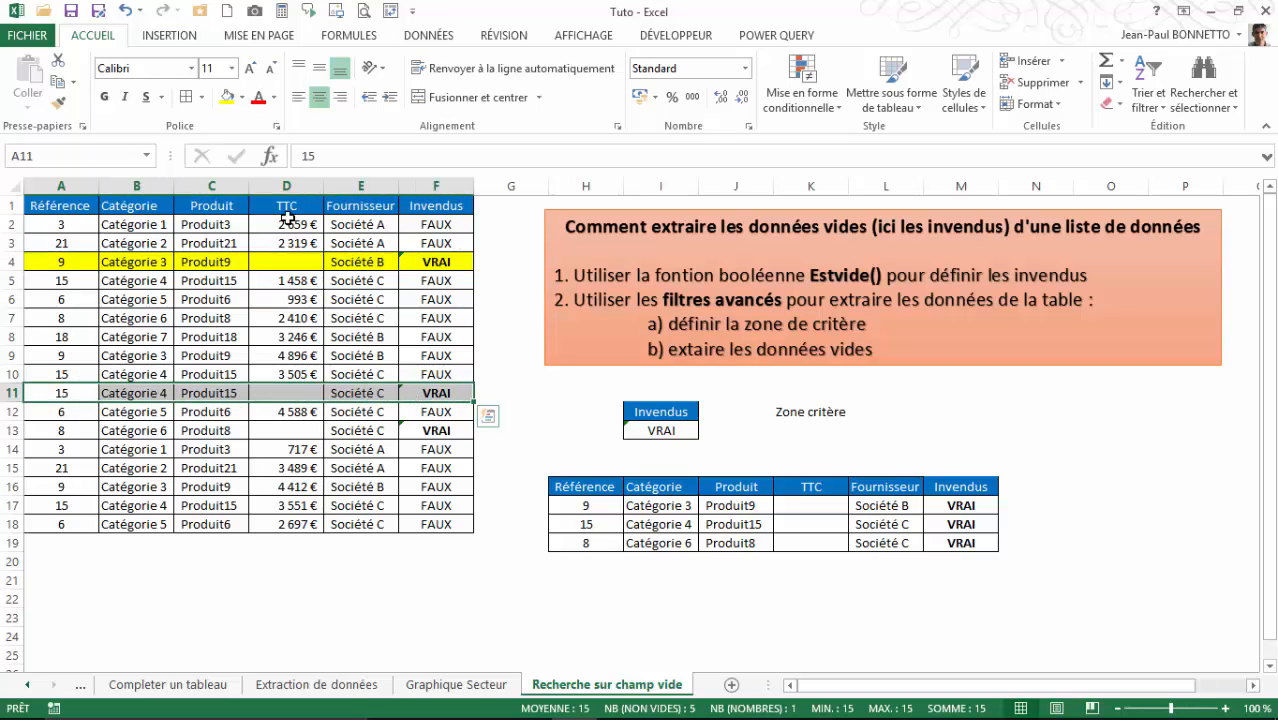
{"action": "left_click", "coordinate": [227, 97]}
{"action": "left_click_drag", "start_coordinate": [46, 430], "coordinate": [414, 433]}
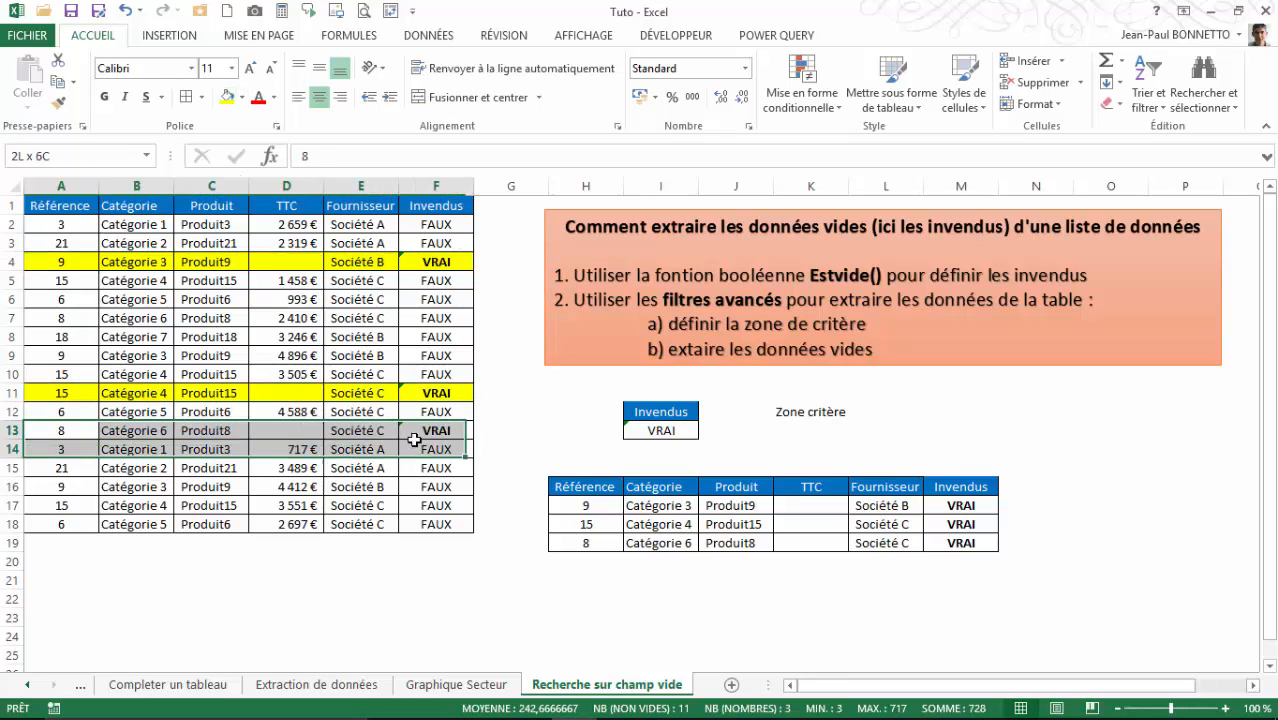
{"action": "left_click", "coordinate": [227, 97]}
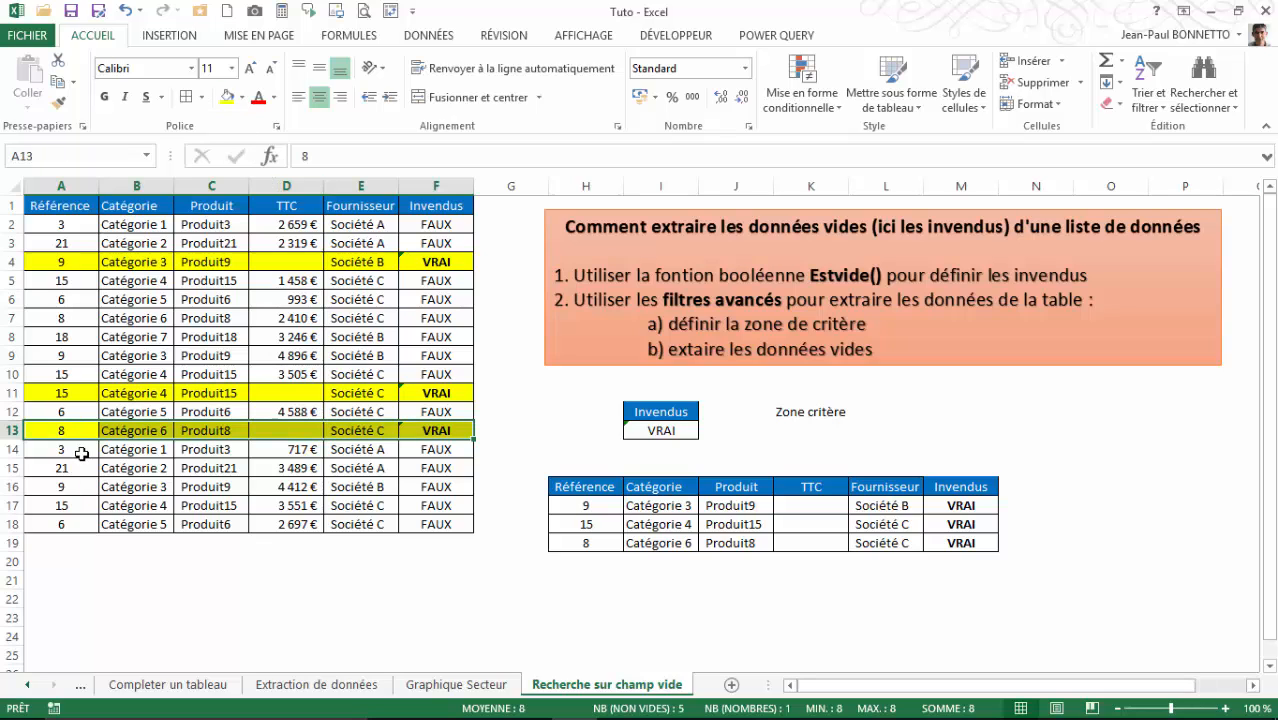
- Compare the product names in the highlighted source rows with the extracted rows, and review the extracted suppliers in L17:L19
{"action": "left_click", "coordinate": [215, 261]}
{"action": "left_click", "coordinate": [220, 393]}
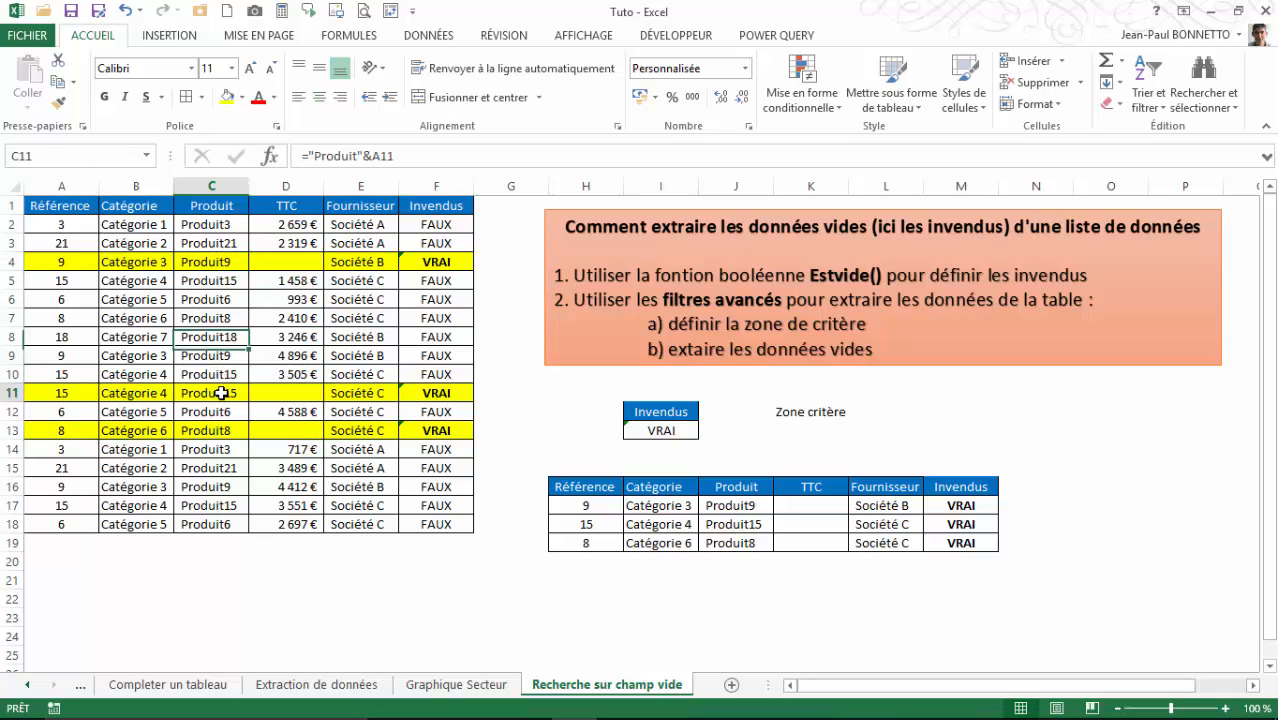
{"action": "left_click", "coordinate": [220, 430]}
{"action": "left_click", "coordinate": [745, 508]}
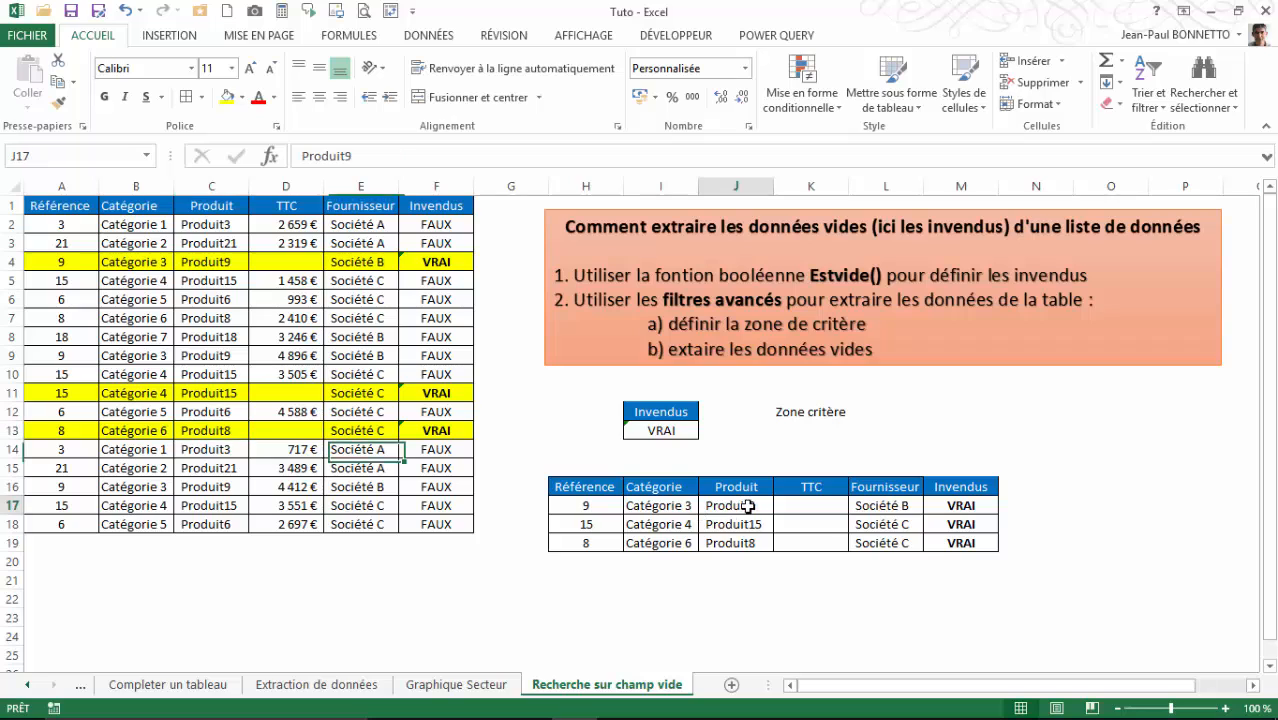
{"action": "left_click", "coordinate": [755, 524]}
{"action": "left_click", "coordinate": [765, 542]}
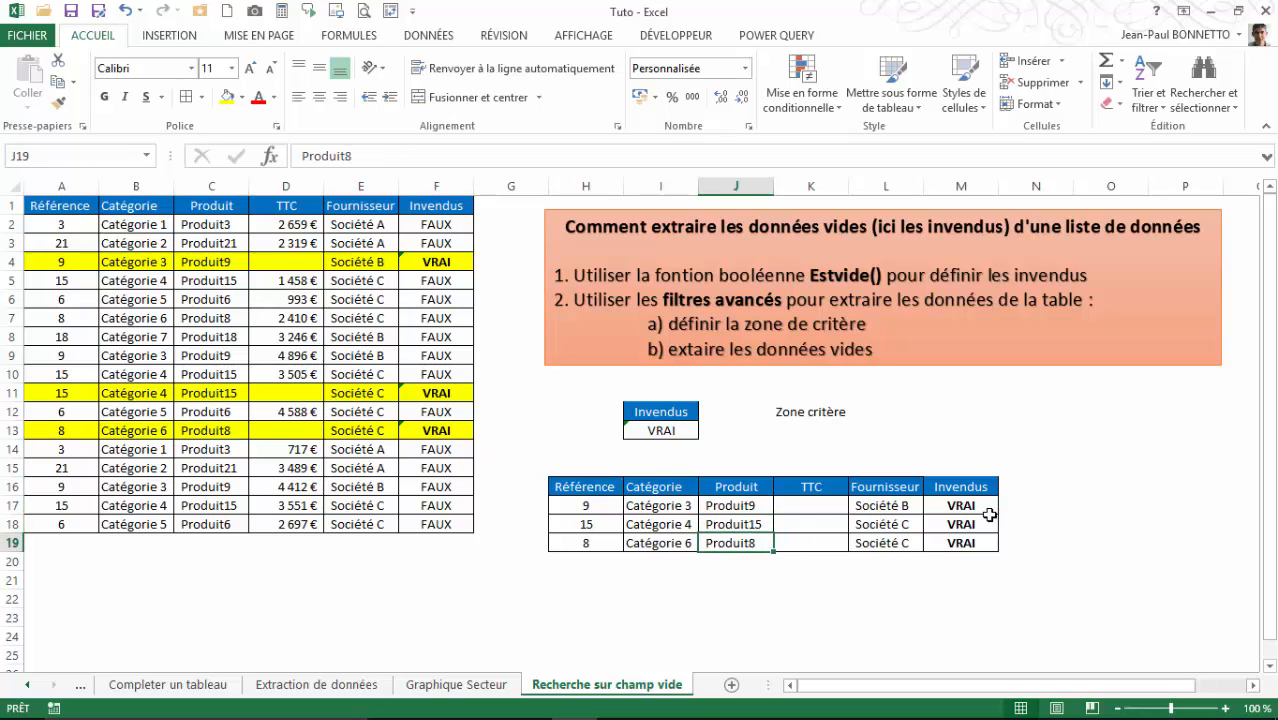
{"action": "left_click", "coordinate": [889, 508]}
{"action": "left_click", "coordinate": [895, 525]}
{"action": "left_click", "coordinate": [891, 544]}
{"action": "left_click", "coordinate": [888, 508]}
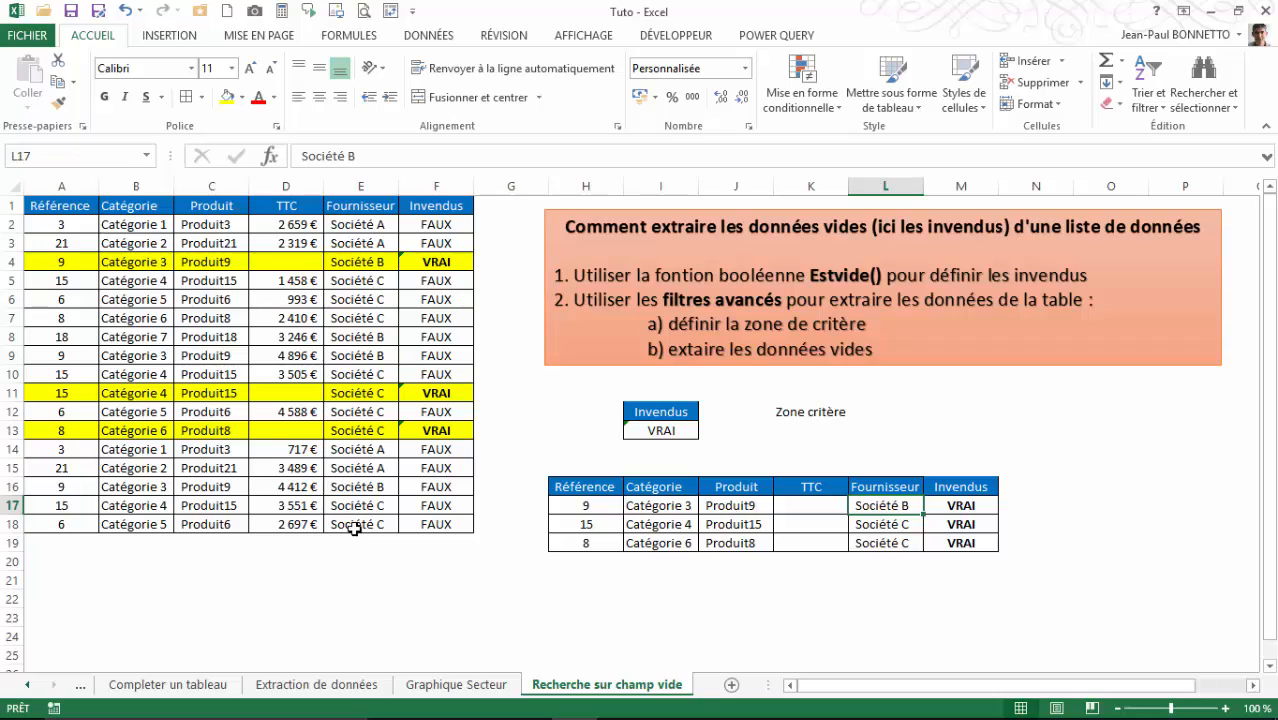
- Move the "Zone critère" label from K12 to M12, then select the Invendus criteria cells I12:I13
{"action": "left_click_drag", "start_coordinate": [680, 412], "coordinate": [683, 429]}
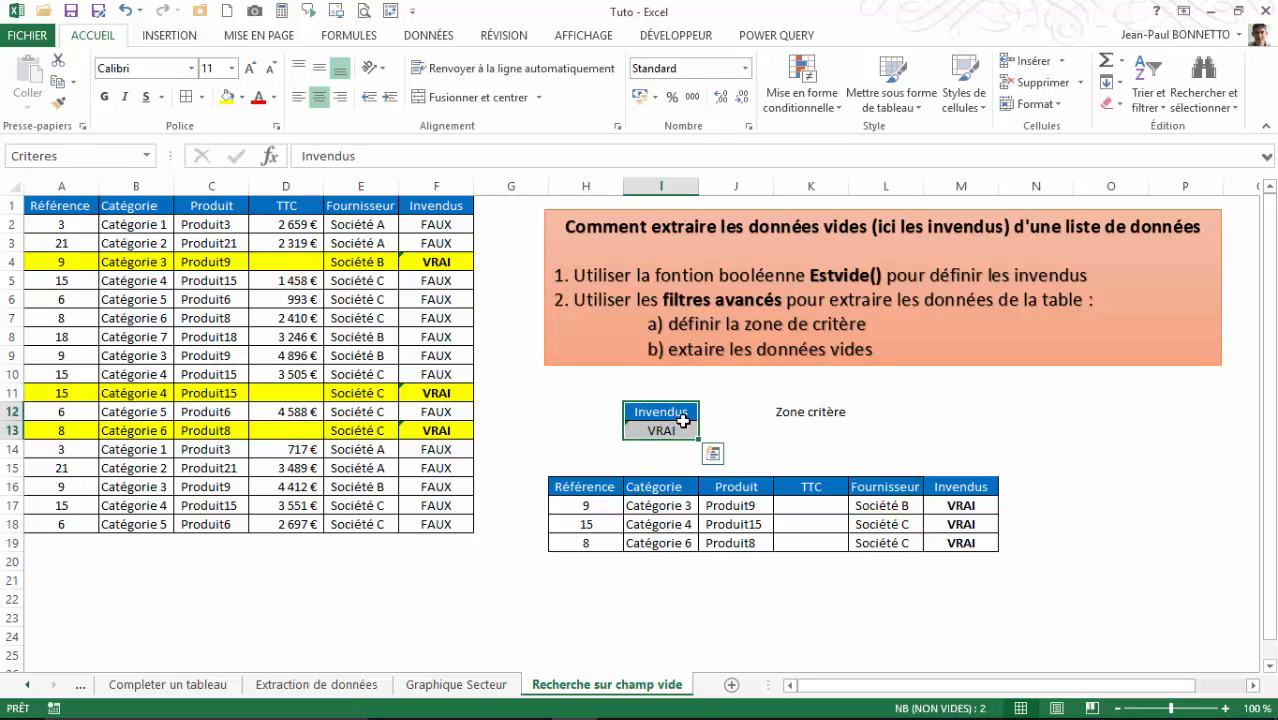
{"action": "left_click", "coordinate": [800, 412]}
{"action": "left_click_drag", "start_coordinate": [826, 421], "coordinate": [988, 428]}
{"action": "left_click_drag", "start_coordinate": [654, 410], "coordinate": [676, 433]}
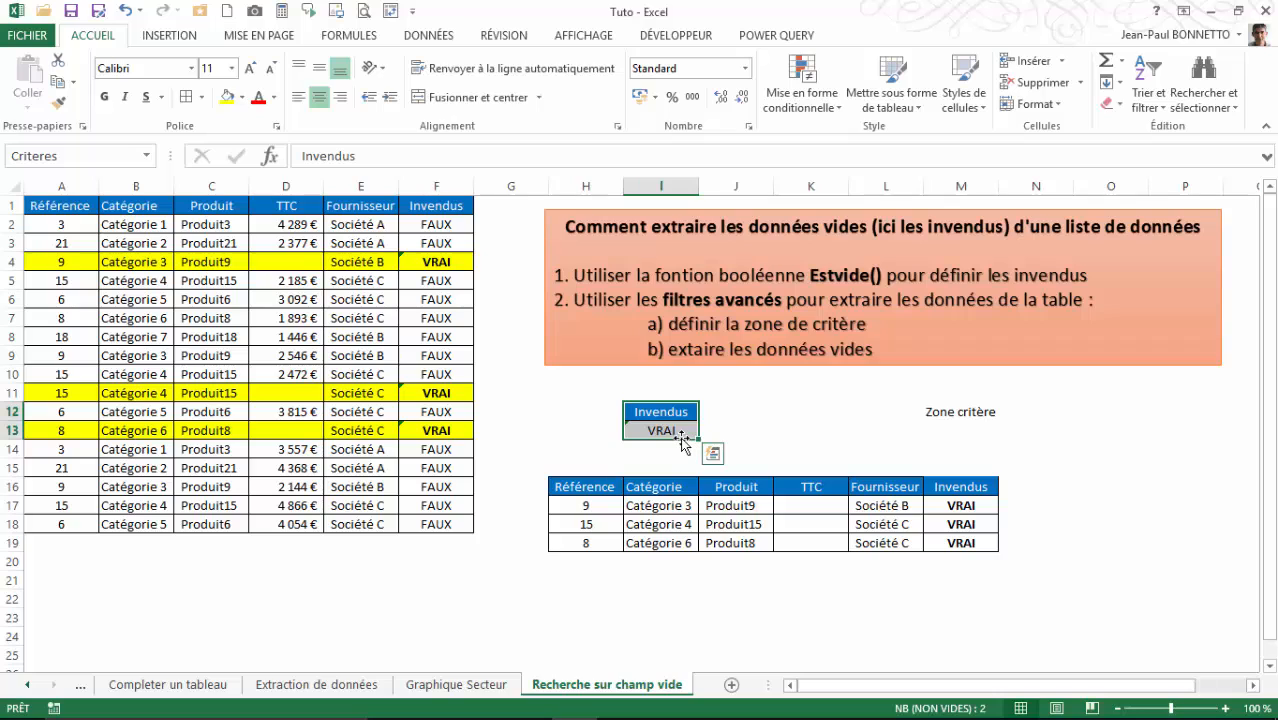
- Copy the Fournisseur header and "Société A" from E1:E2 to K12:K13 as a second criteria range
{"action": "left_click", "coordinate": [359, 204]}
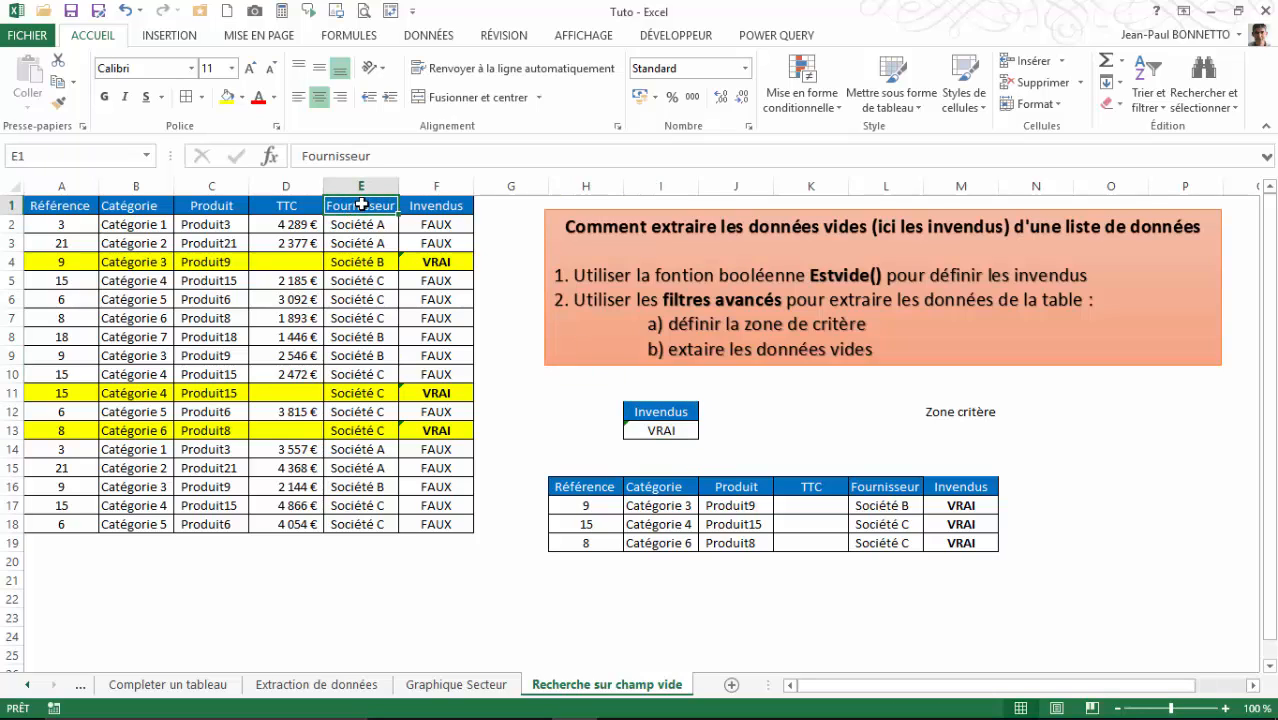
{"action": "left_click_drag", "start_coordinate": [359, 204], "coordinate": [362, 226]}
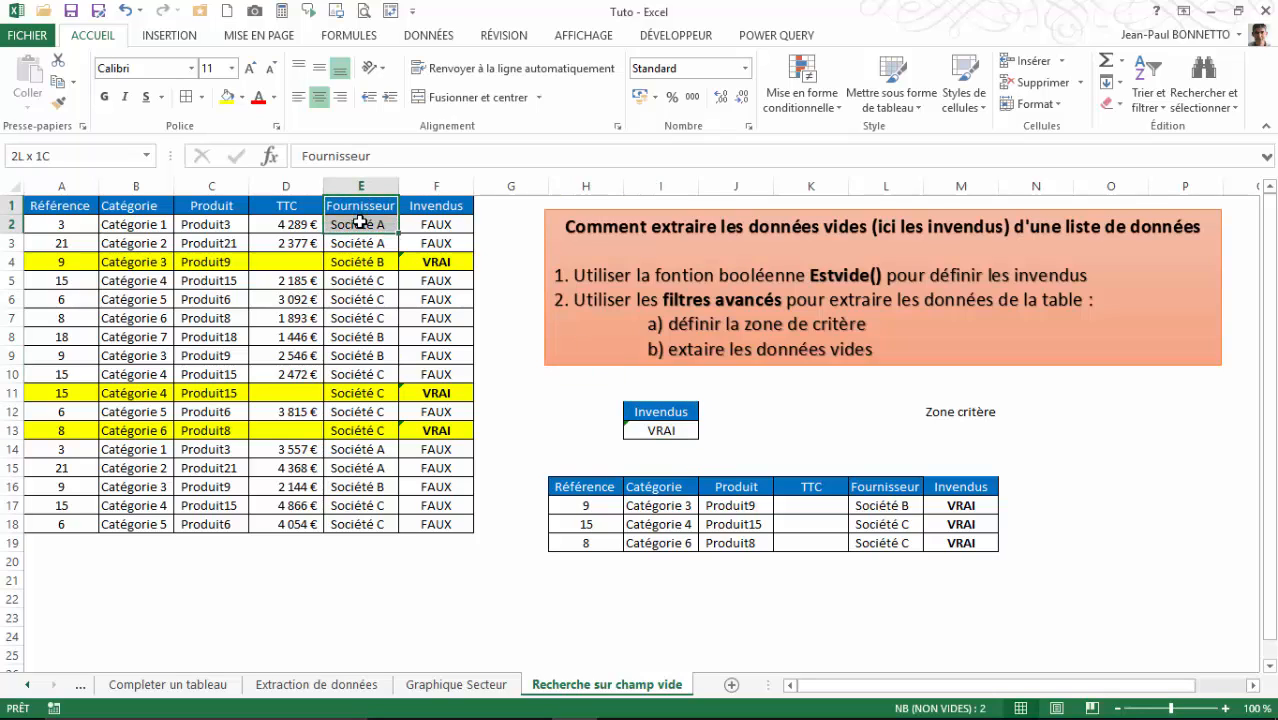
{"action": "key", "text": "ctrl+c"}
{"action": "left_click", "coordinate": [801, 406]}
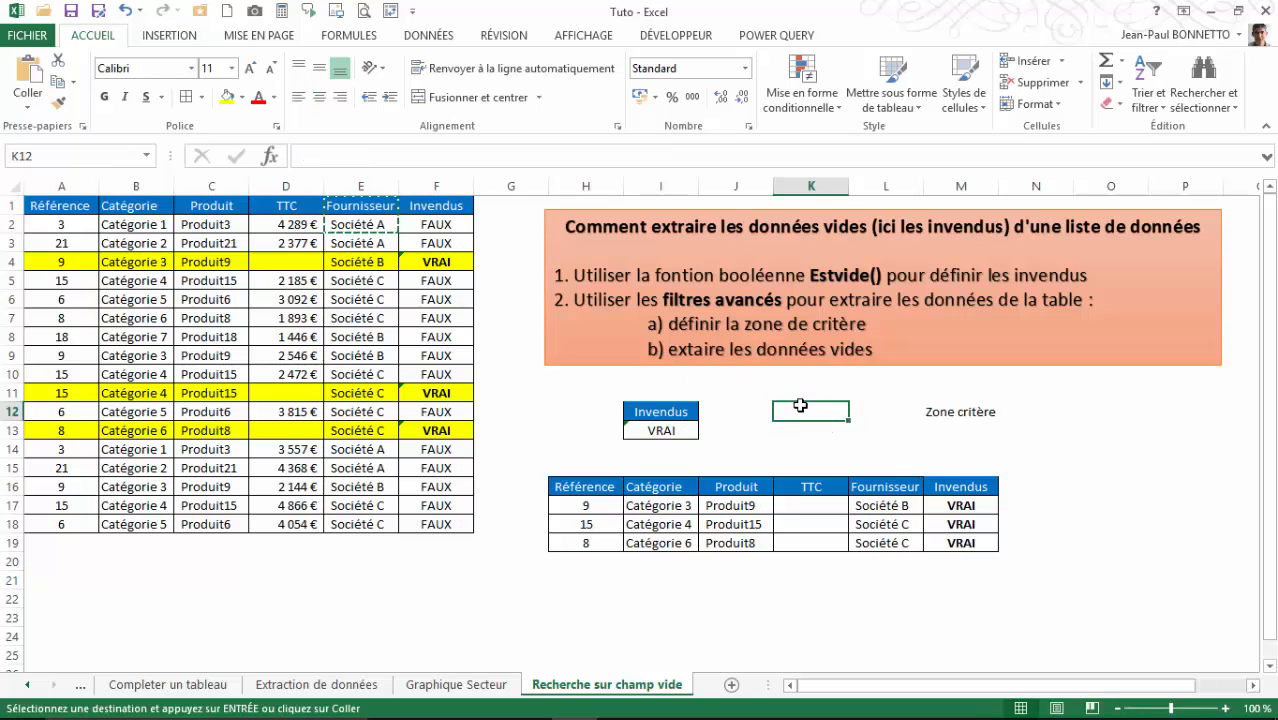
{"action": "key", "text": "ctrl+v"}
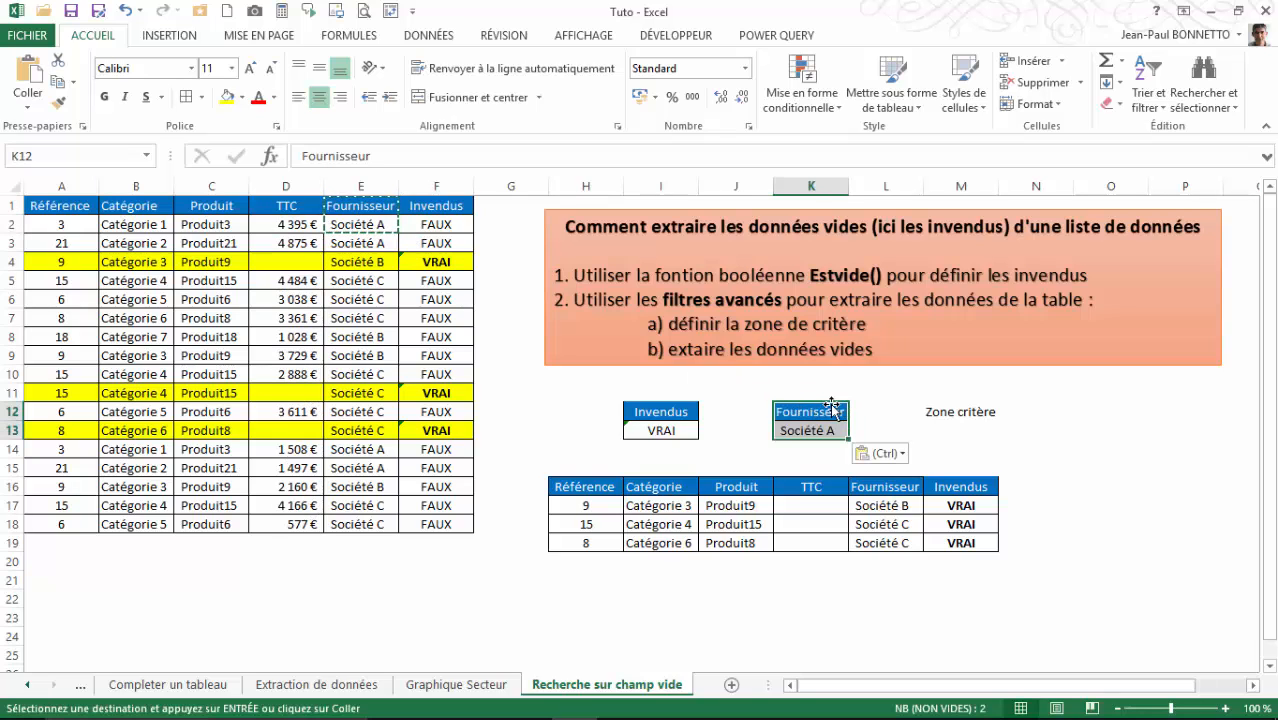
{"action": "left_click", "coordinate": [808, 431]}
{"action": "left_click", "coordinate": [812, 410]}
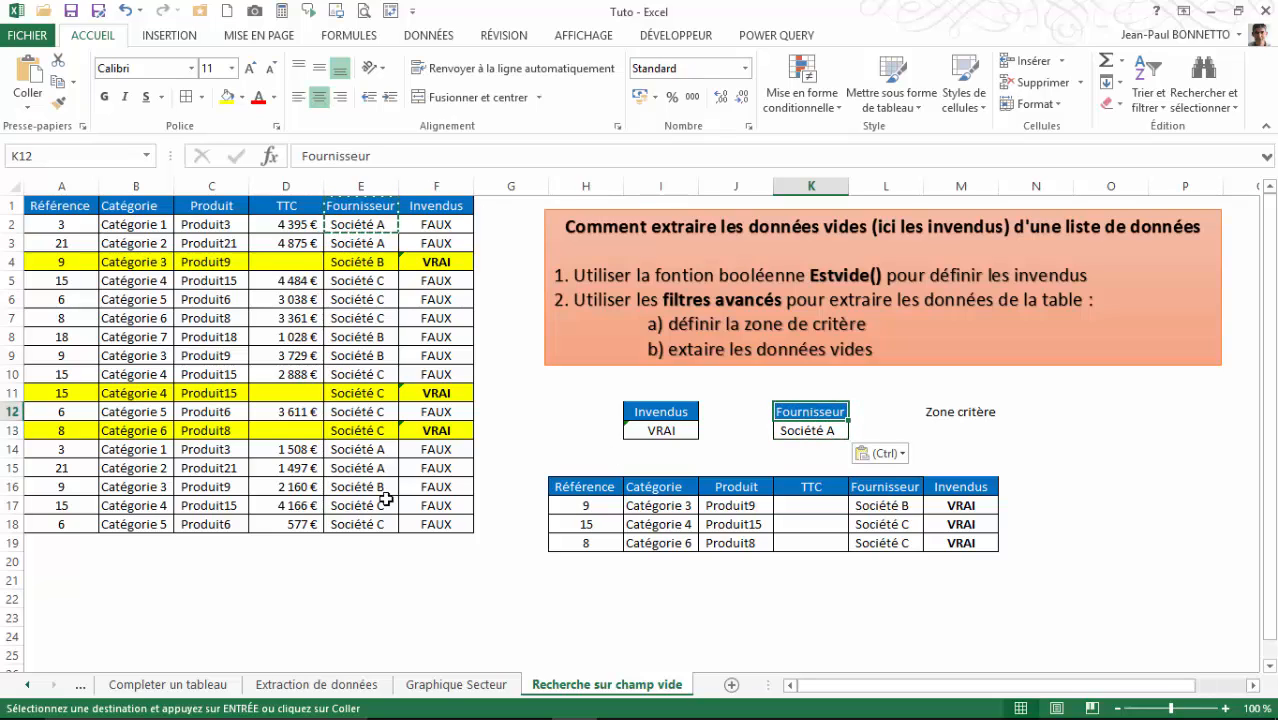
- Start an advanced filter from H22 that copies to another location, with A1:F18 as list range and K12:K13 as criteria range
{"action": "left_click", "coordinate": [560, 595]}
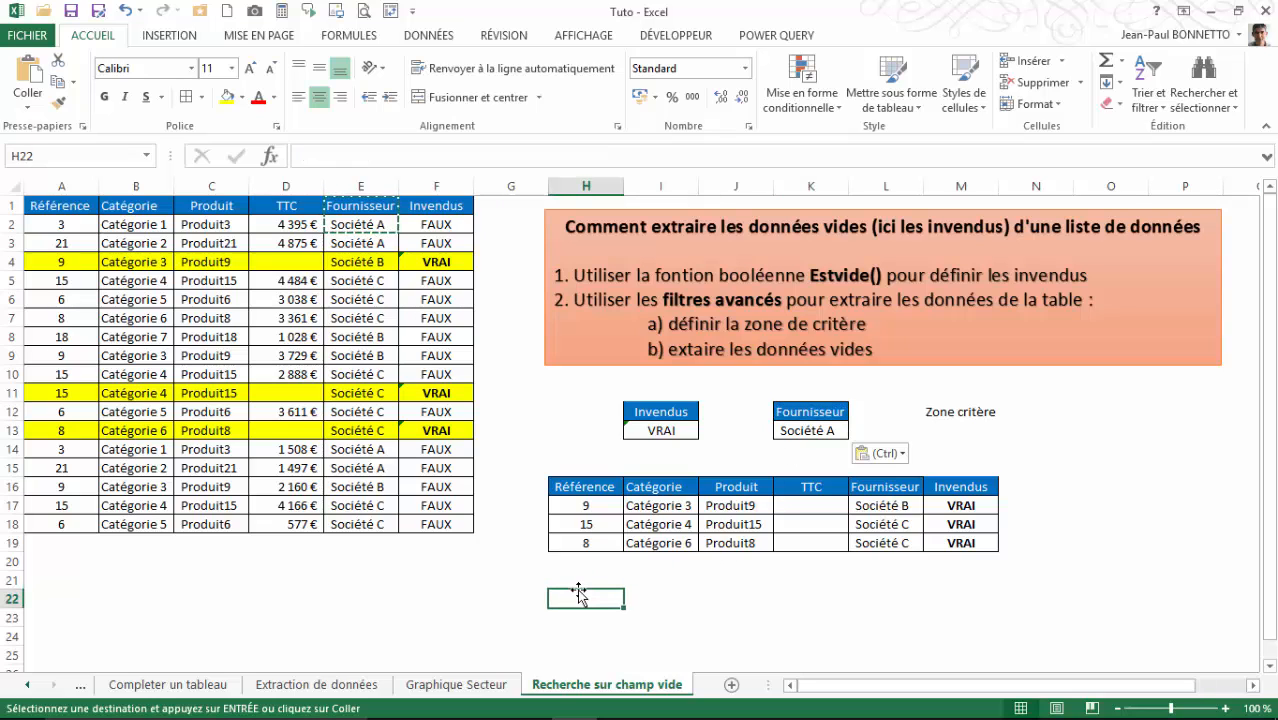
{"action": "left_click", "coordinate": [420, 35]}
{"action": "left_click", "coordinate": [567, 110]}
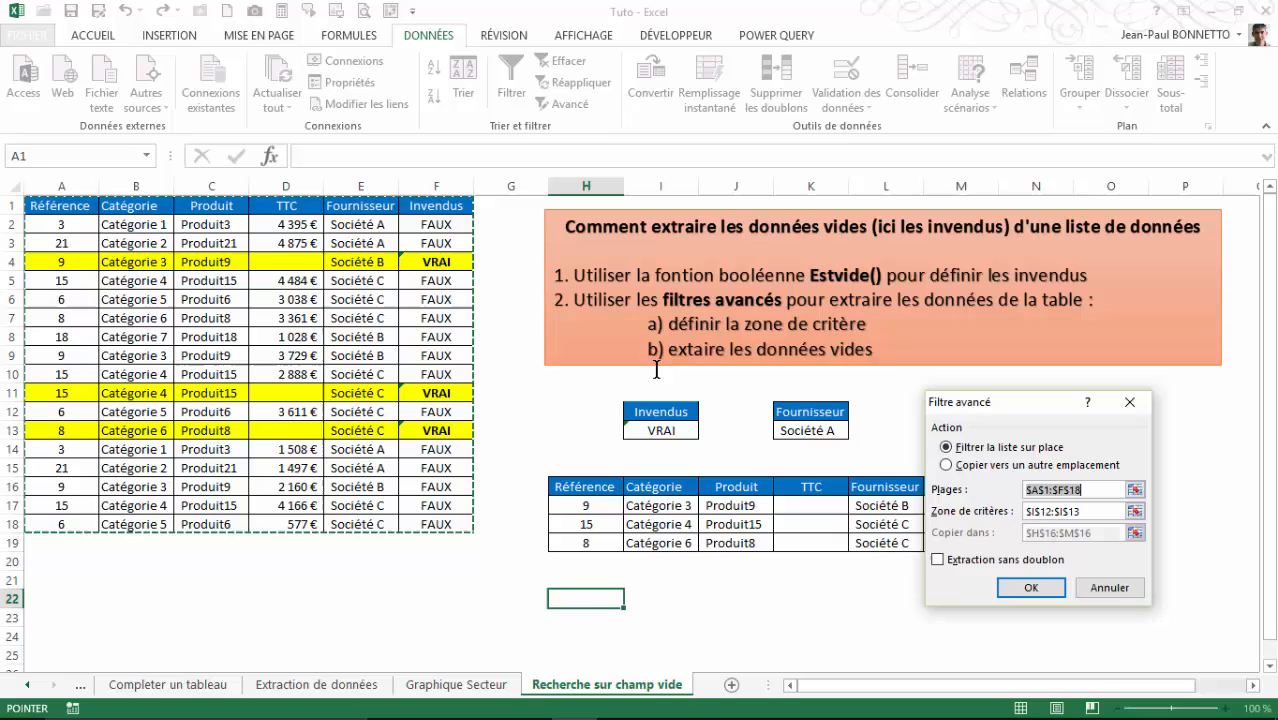
{"action": "left_click", "coordinate": [945, 465]}
{"action": "left_click_drag", "start_coordinate": [1110, 490], "coordinate": [970, 490]}
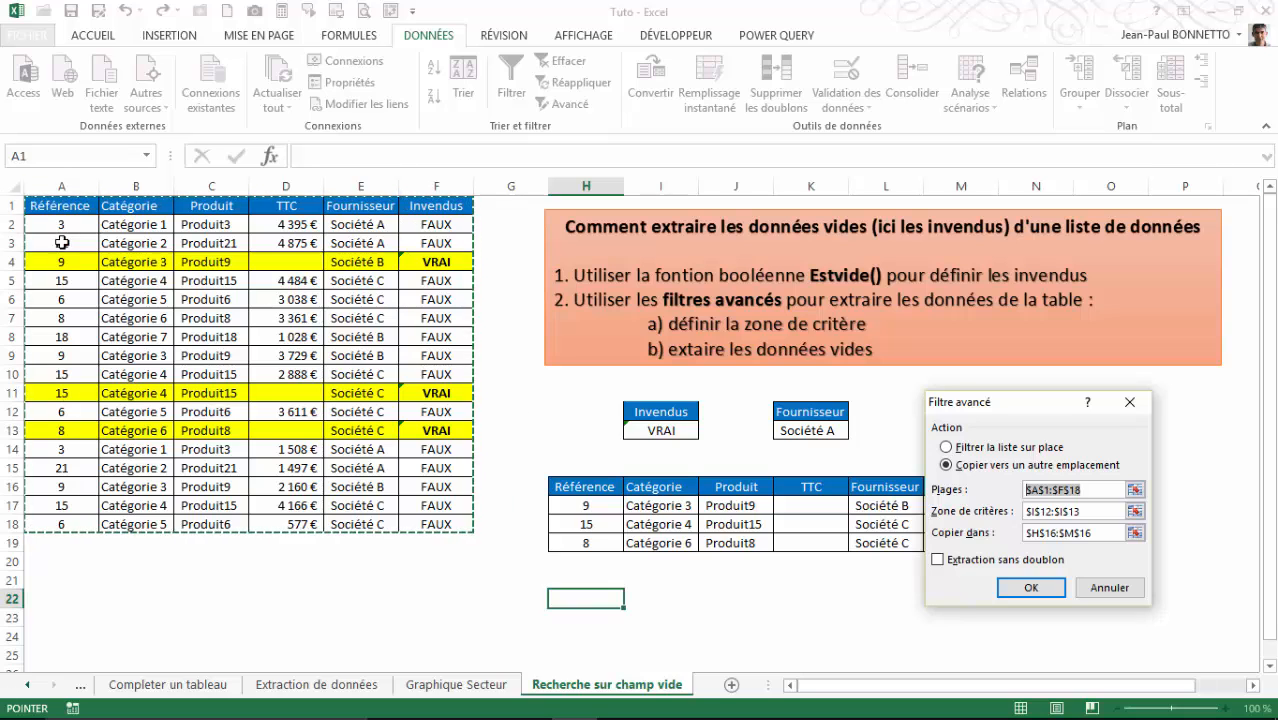
{"action": "left_click", "coordinate": [1108, 511]}
{"action": "left_click", "coordinate": [1136, 511]}
{"action": "left_click_drag", "start_coordinate": [815, 412], "coordinate": [813, 432]}
{"action": "left_click", "coordinate": [1140, 424]}
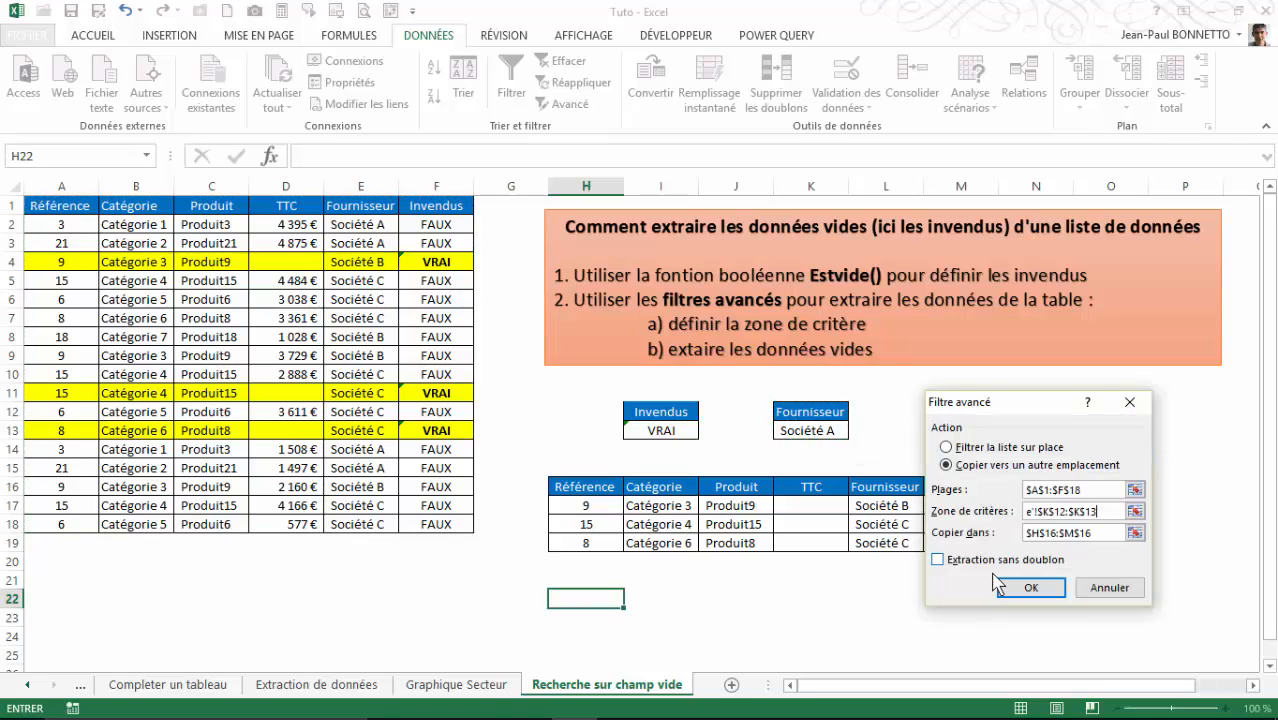
- Set the copy destination to H22 and run the advanced filter to extract the Société A rows
{"action": "left_click", "coordinate": [1136, 533]}
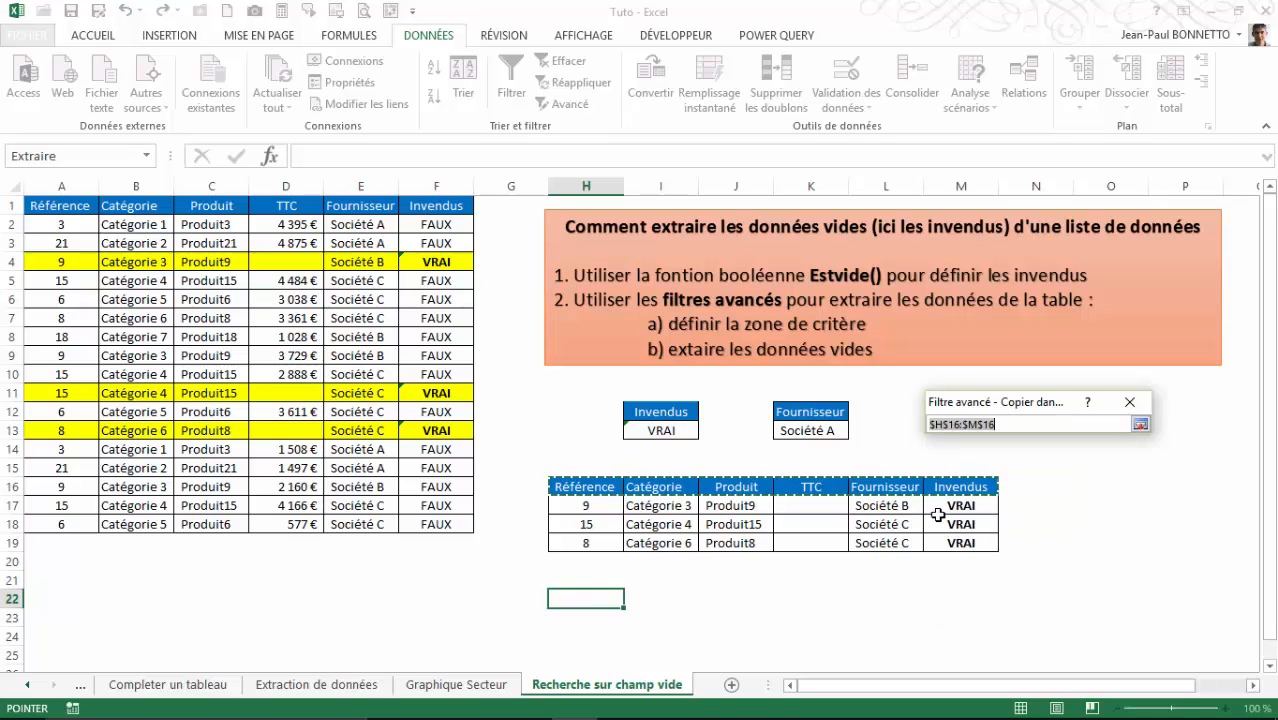
{"action": "left_click", "coordinate": [592, 598]}
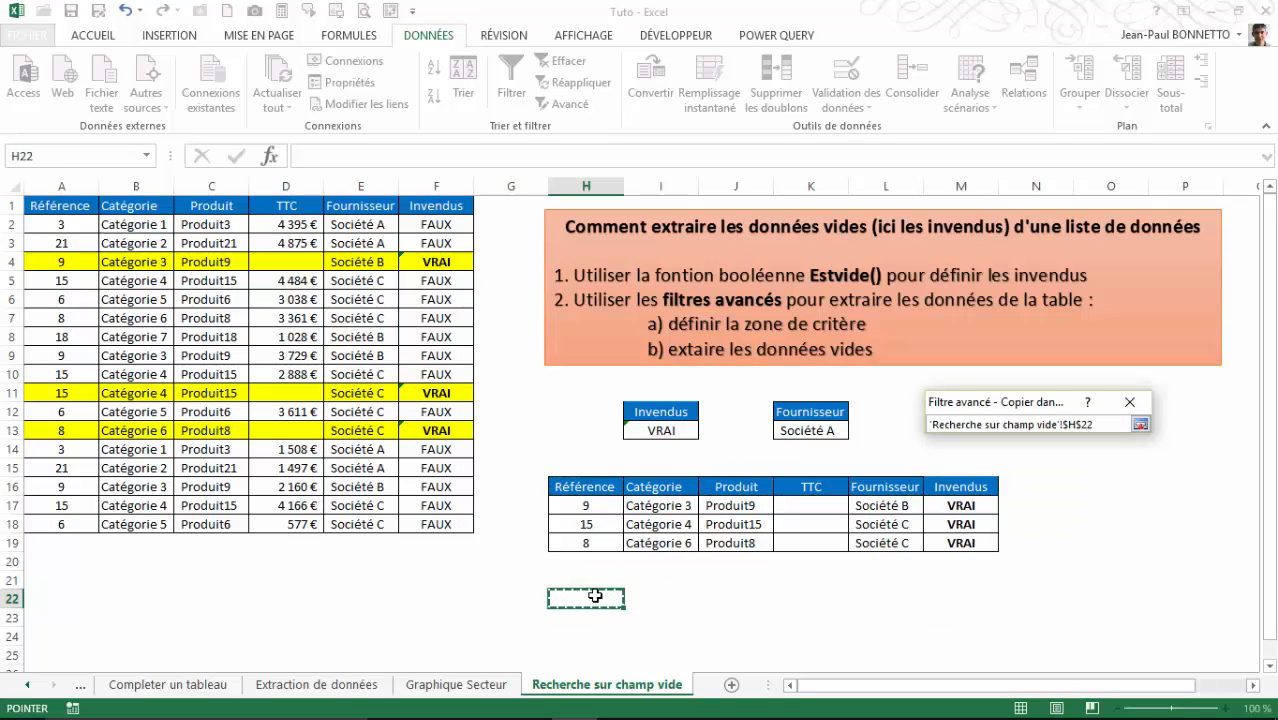
{"action": "left_click", "coordinate": [1140, 424]}
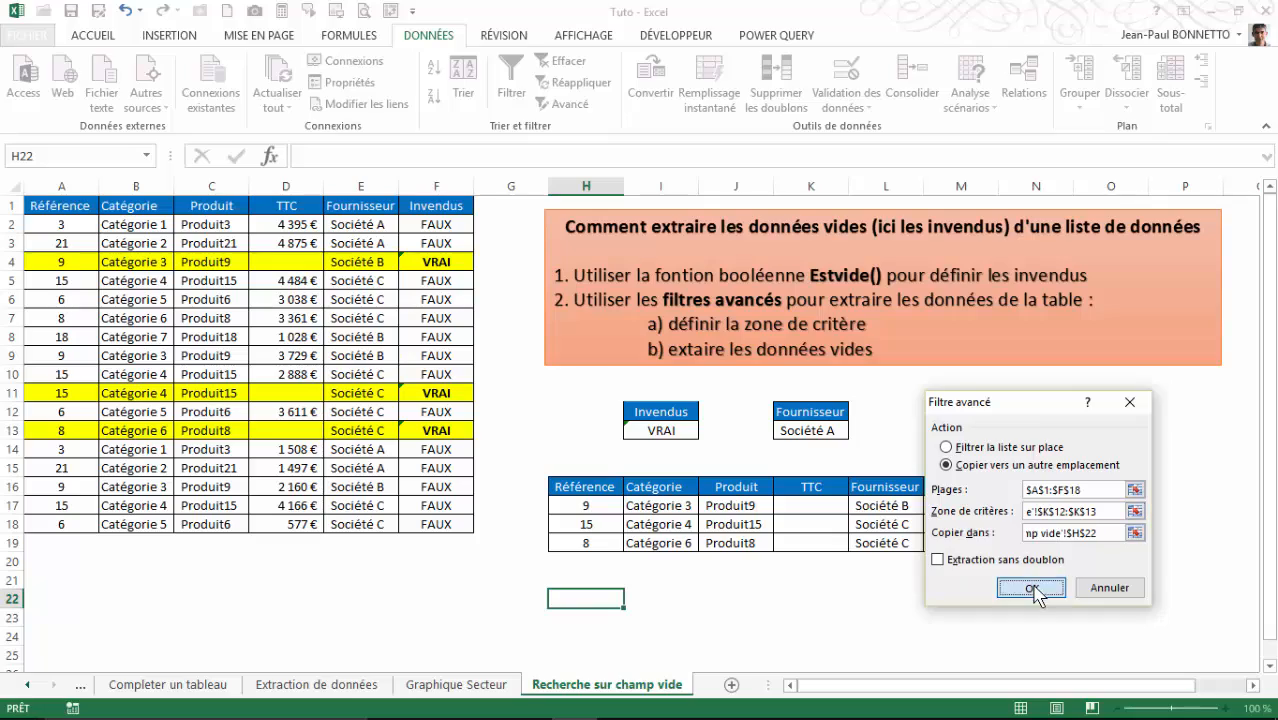
{"action": "left_click", "coordinate": [1030, 587]}
{"action": "scroll", "coordinate": [1091, 516], "scroll_direction": "down", "scroll_amount": 2}
{"action": "scroll", "coordinate": [1091, 516], "scroll_direction": "up", "scroll_amount": 1}
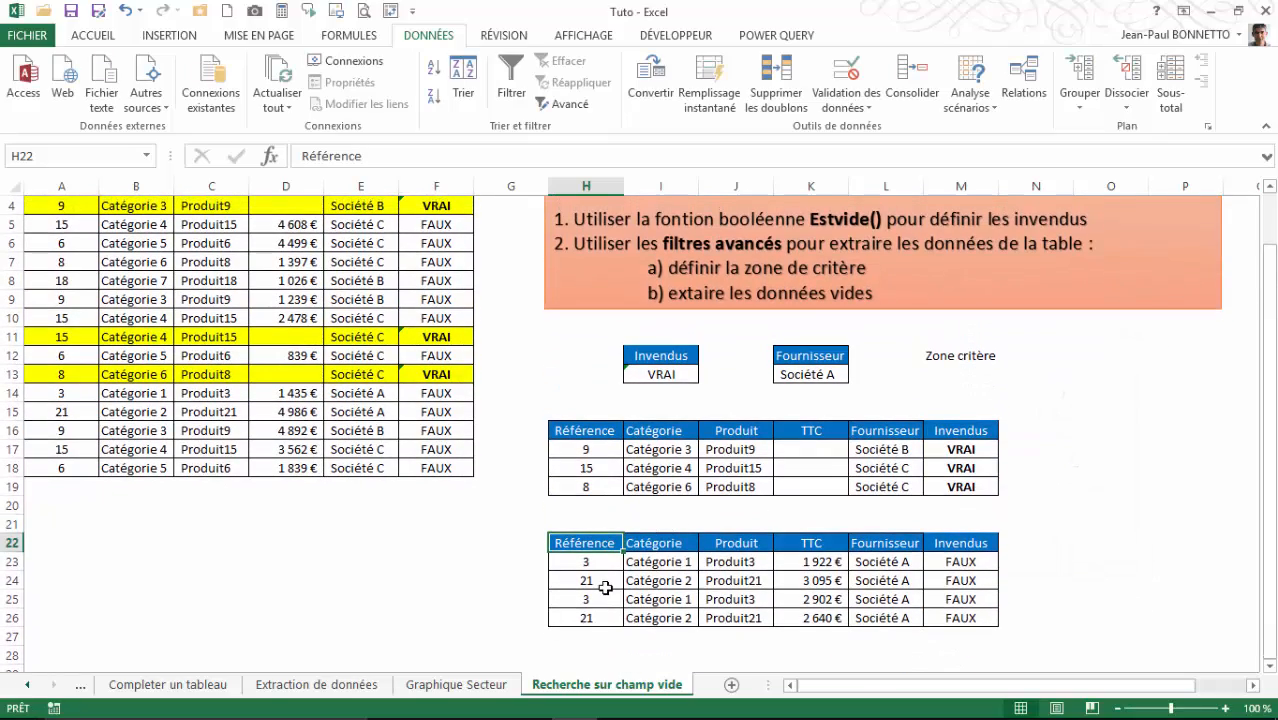
- Compare the suppliers in the extracted rows L23:L26 with the Société A entries in the source list
{"action": "left_click_drag", "start_coordinate": [885, 561], "coordinate": [885, 618]}
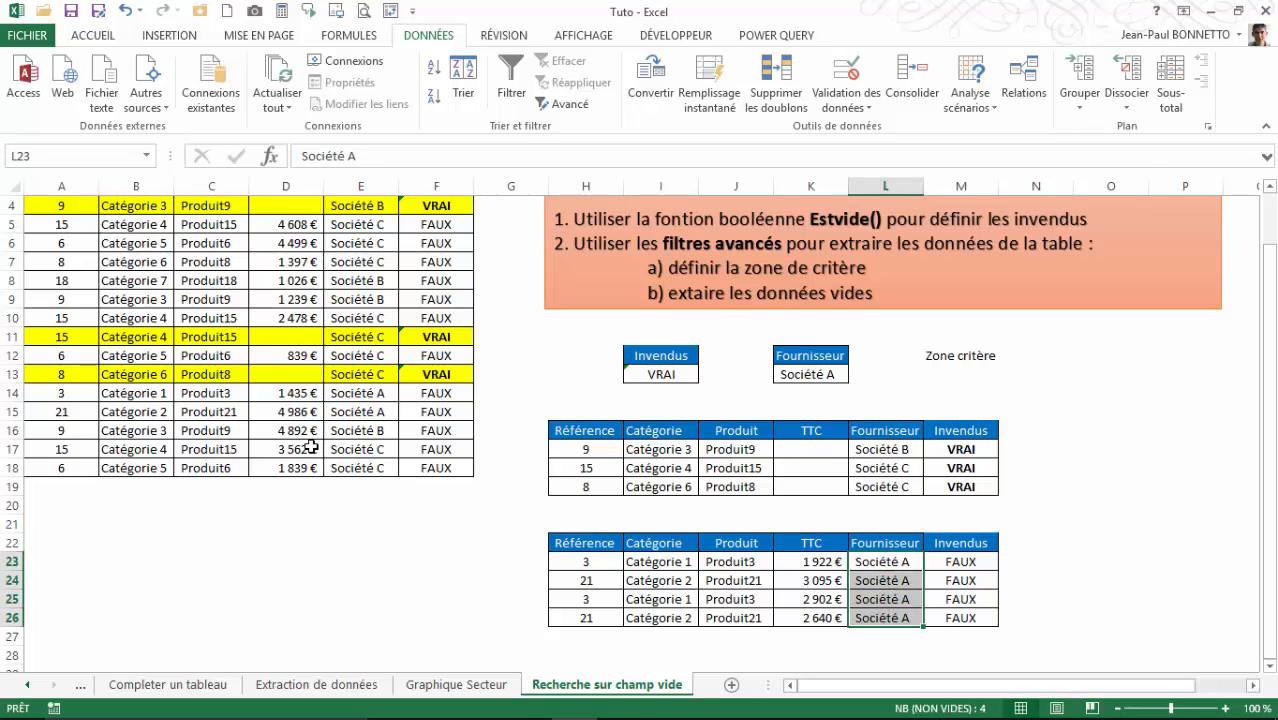
{"action": "scroll", "coordinate": [311, 448], "scroll_direction": "up", "scroll_amount": 1}
{"action": "left_click", "coordinate": [363, 450]}
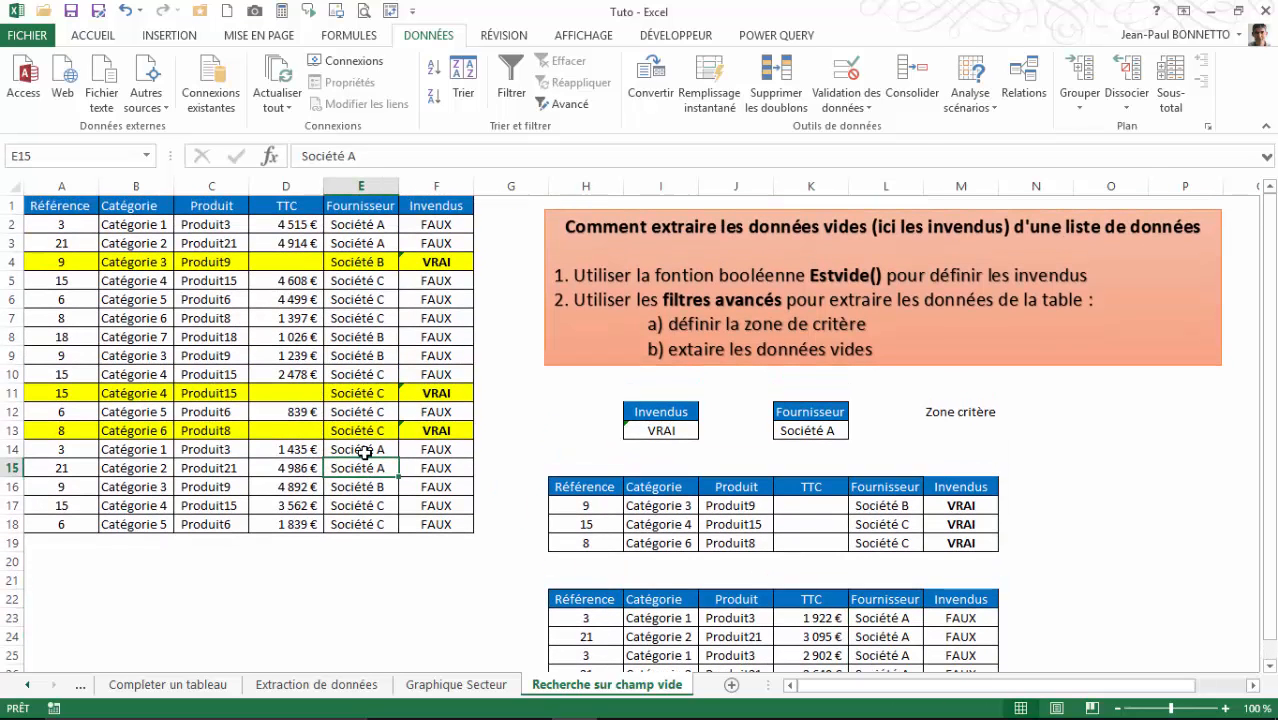
{"action": "left_click", "coordinate": [362, 243]}
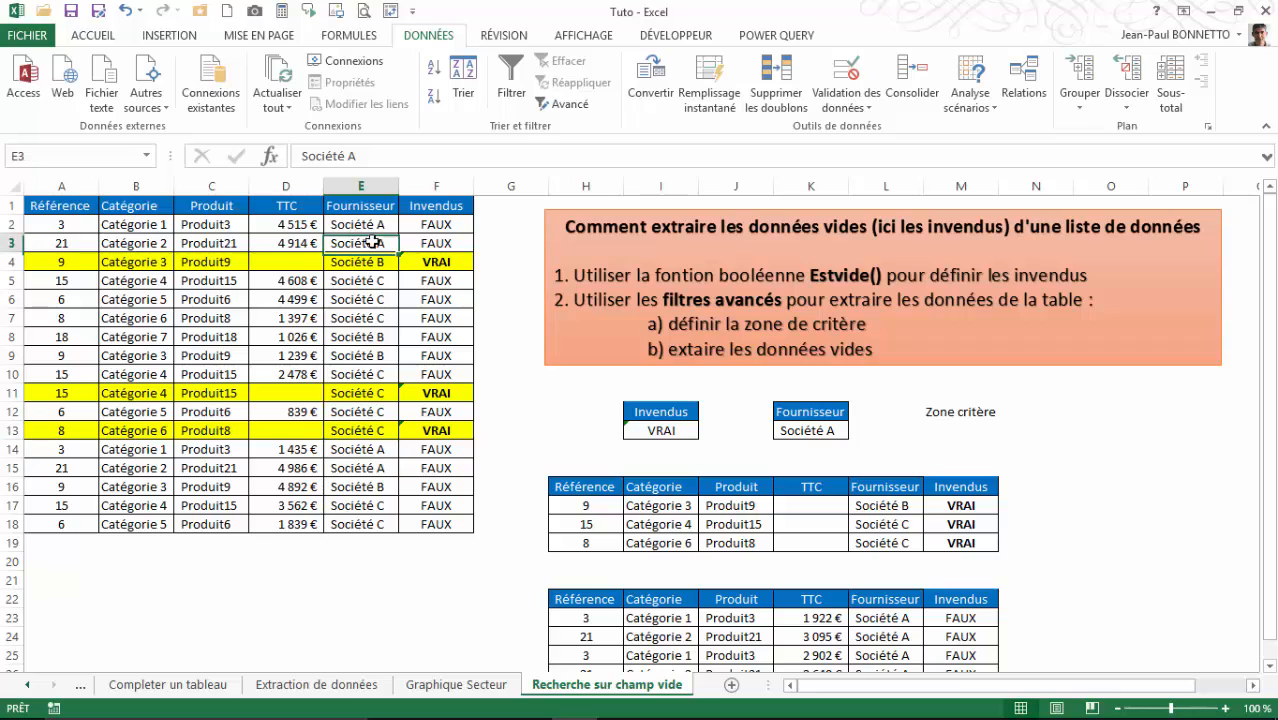
{"action": "left_click", "coordinate": [362, 226]}
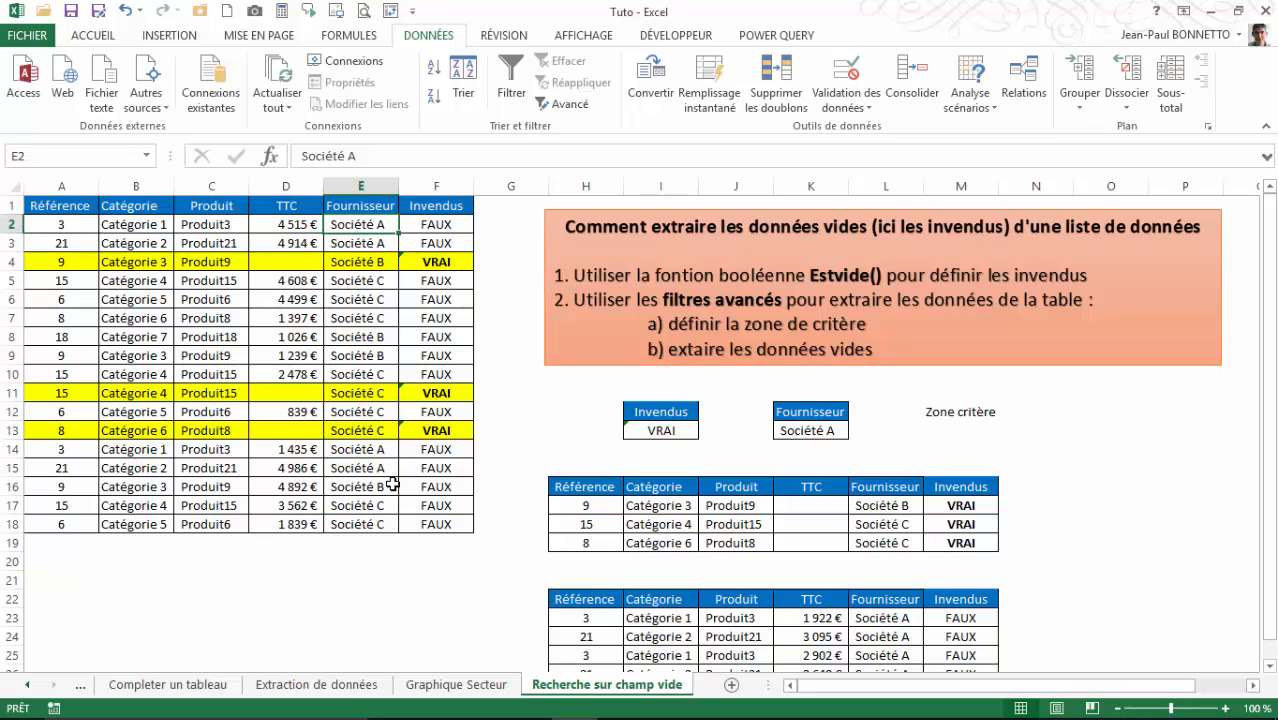
{"action": "scroll", "coordinate": [400, 500], "scroll_direction": "down", "scroll_amount": 1}
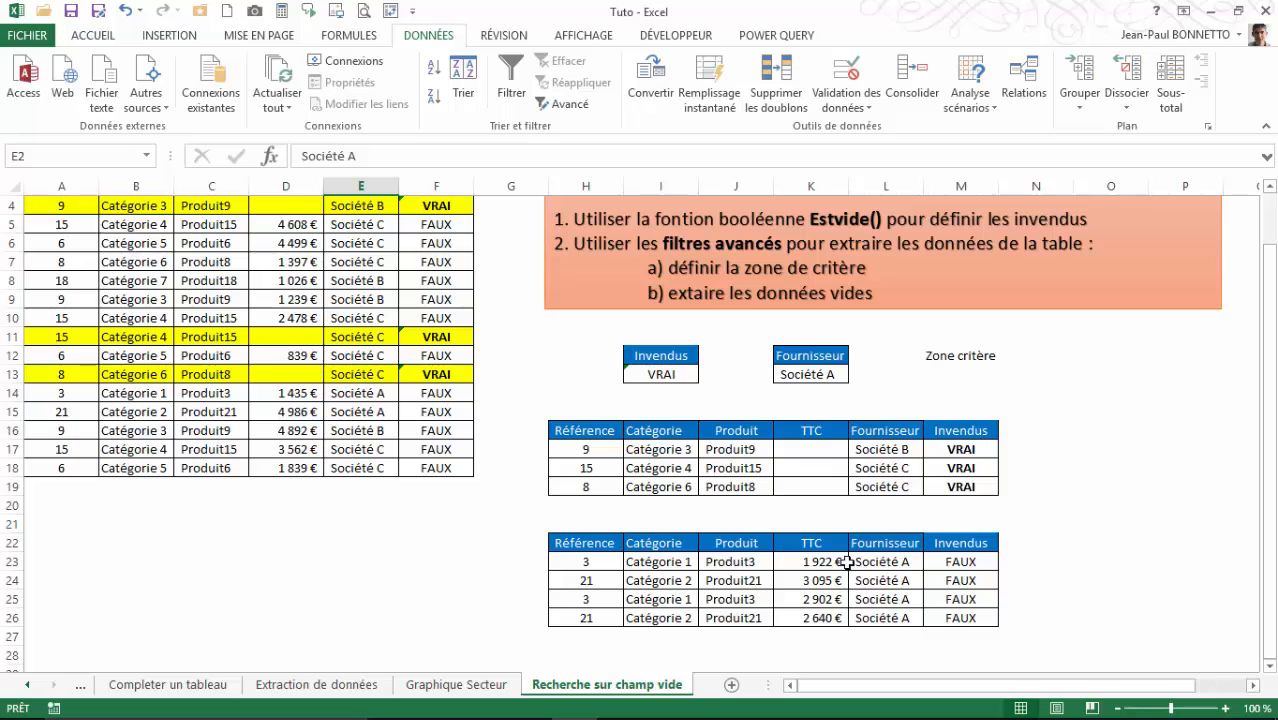
- Move the Fournisseur criteria block from K12:K13 to L12:L13
{"action": "left_click_drag", "start_coordinate": [789, 362], "coordinate": [879, 380]}
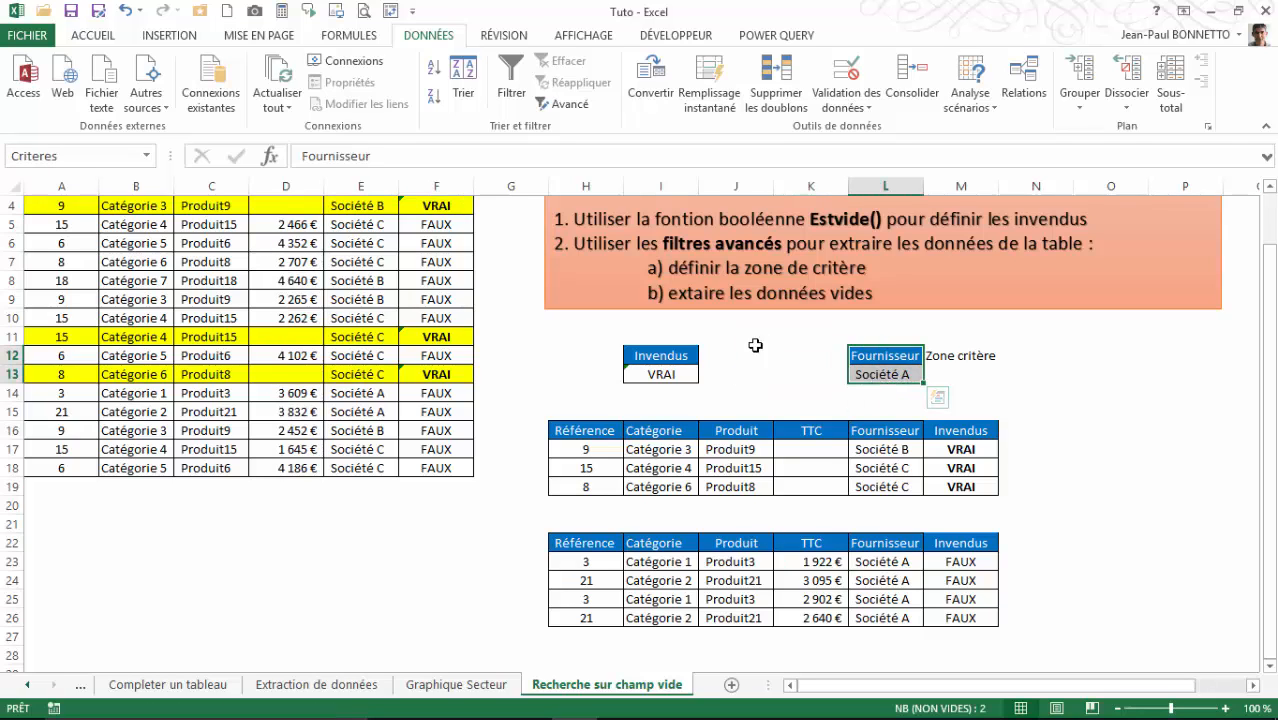
{"action": "scroll", "coordinate": [476, 322], "scroll_direction": "up", "scroll_amount": 1}
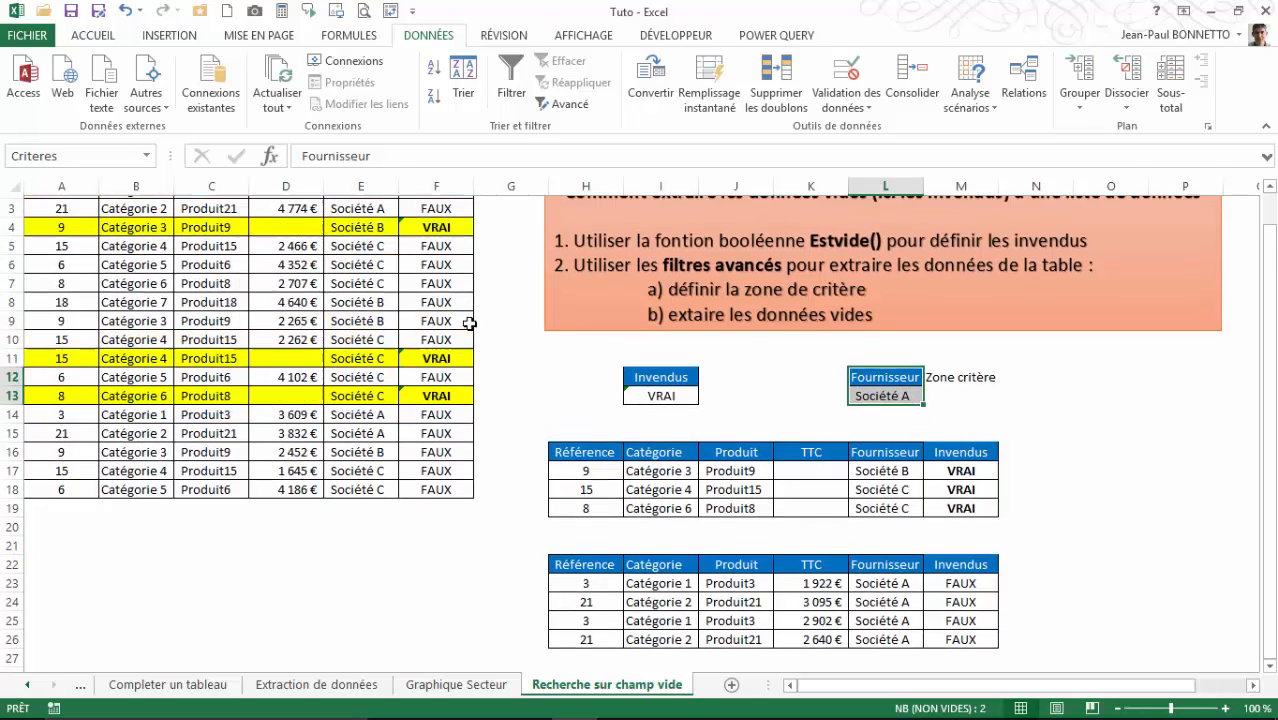
- Copy the Produit header and its first value from C1:C2 into K12:K13, beside the Fournisseur criterion
{"action": "left_click_drag", "start_coordinate": [212, 205], "coordinate": [215, 224]}
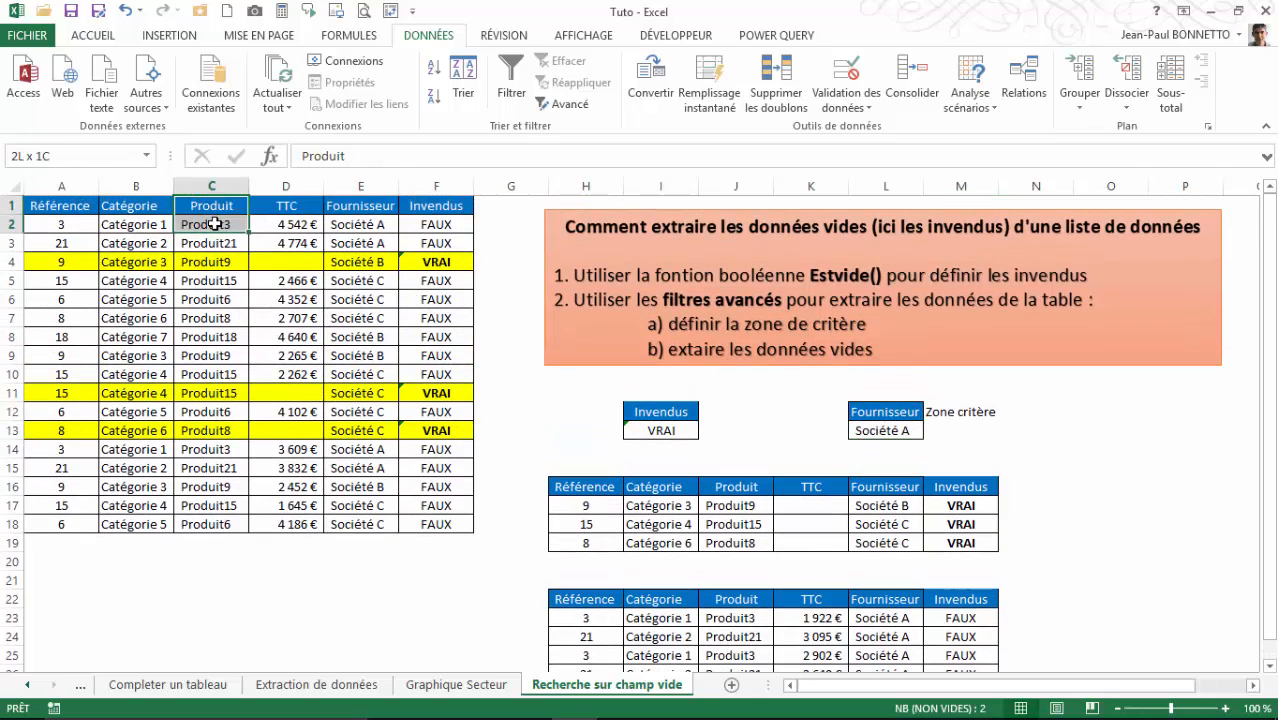
{"action": "key", "text": "ctrl+c"}
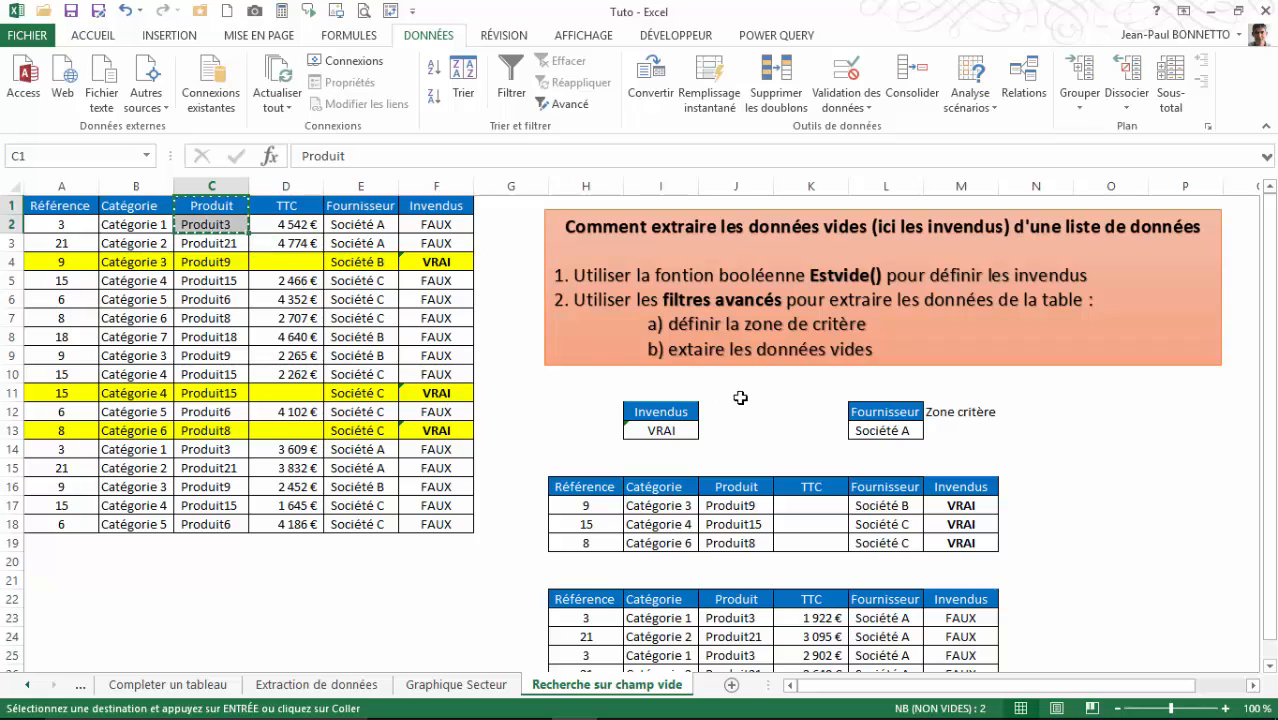
{"action": "left_click", "coordinate": [787, 412]}
{"action": "key", "text": "ctrl+v"}
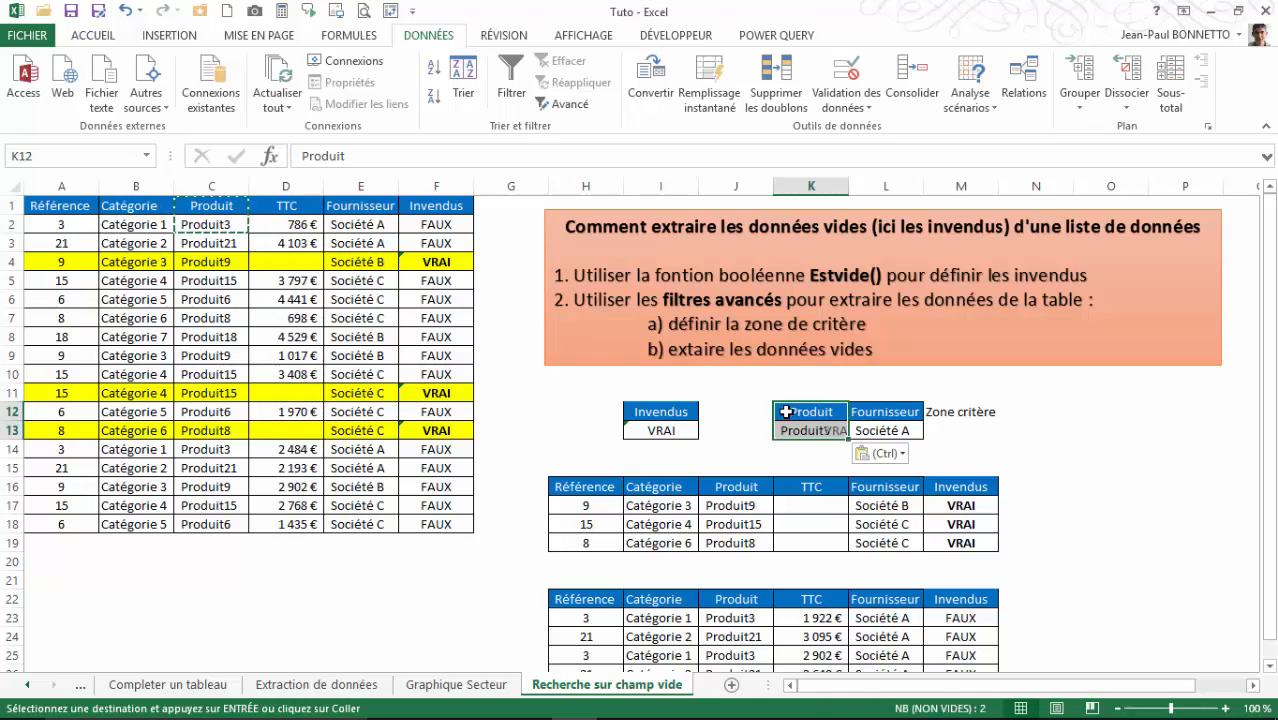
- Replace the pasted formula in K13 with the plain text Produit3
{"action": "left_click", "coordinate": [817, 436]}
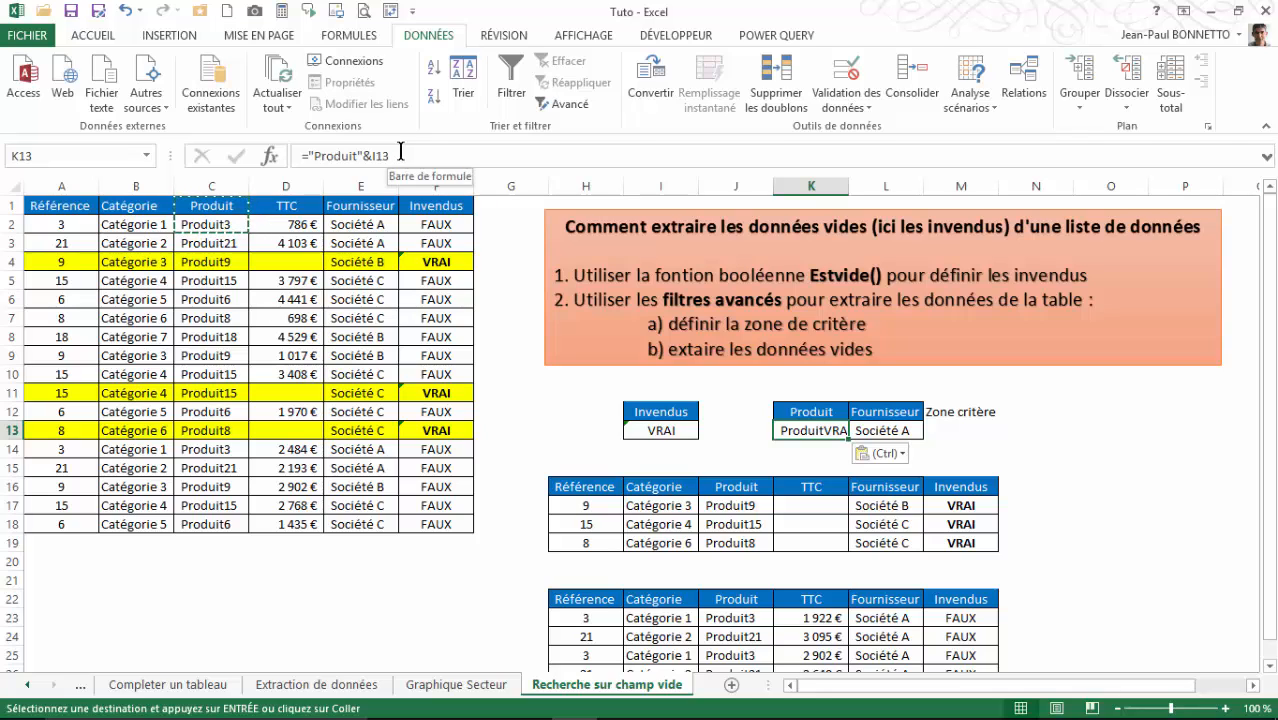
{"action": "left_click", "coordinate": [789, 454]}
{"action": "left_click", "coordinate": [806, 428]}
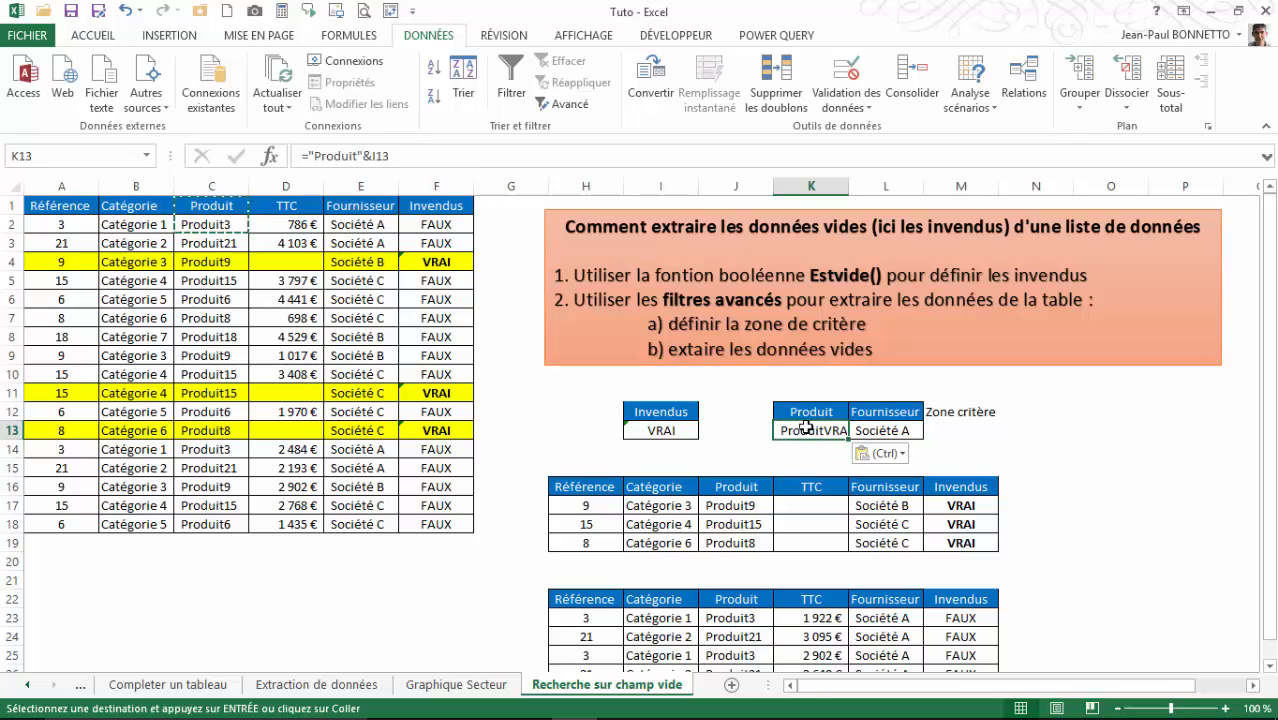
{"action": "type", "text": "Pro"}
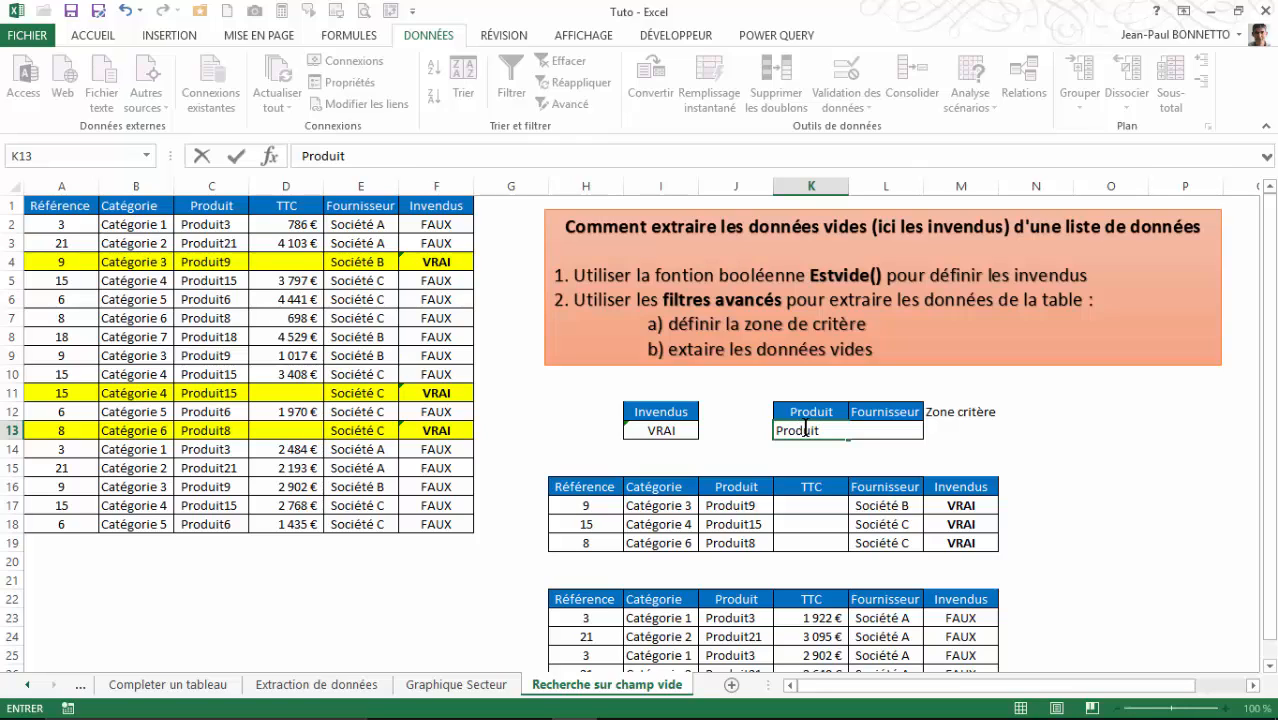
{"action": "key", "text": "Return"}
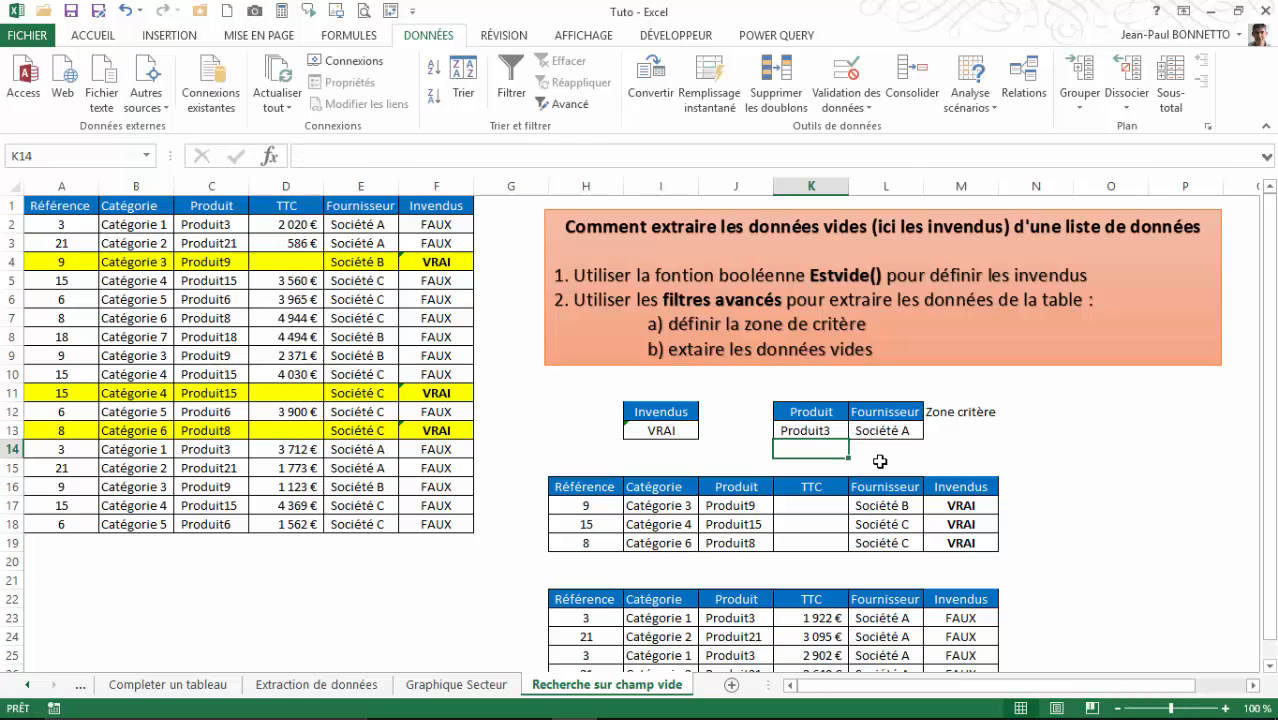
- Review the combined Produit and Fournisseur criteria in K12:L13
{"action": "left_click", "coordinate": [810, 415]}
{"action": "left_click", "coordinate": [806, 430]}
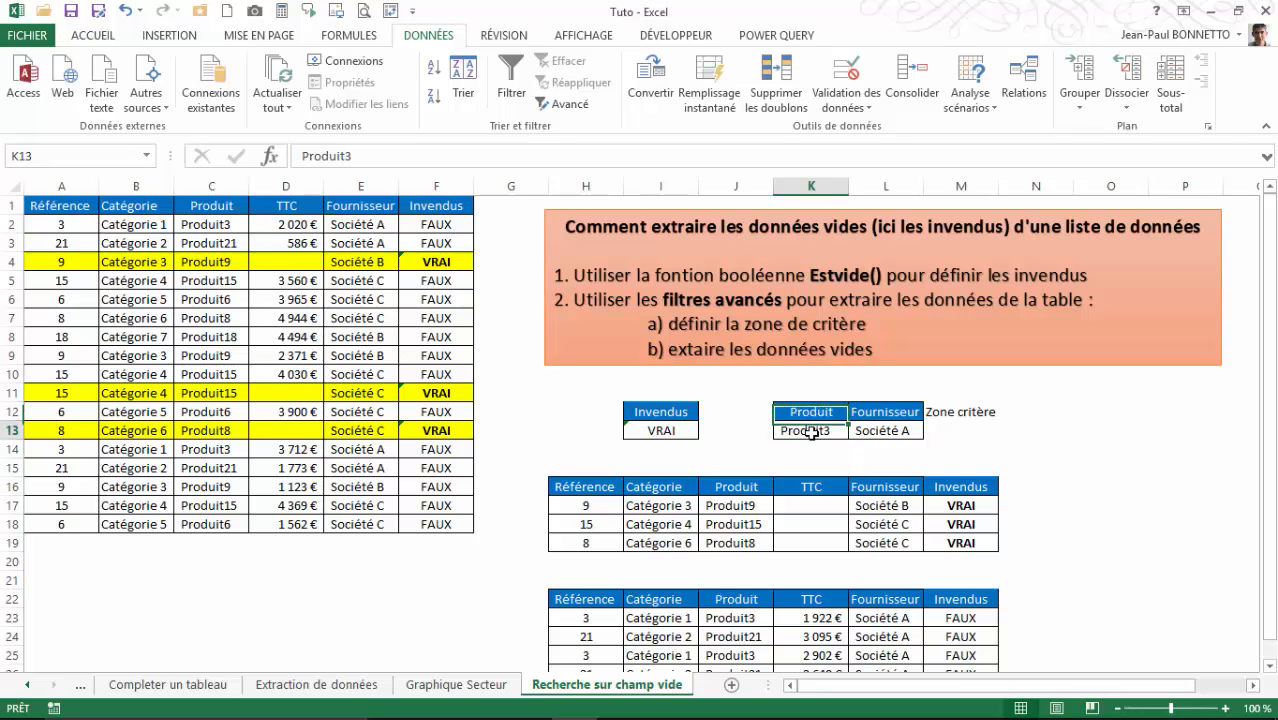
{"action": "left_click", "coordinate": [880, 414]}
{"action": "left_click", "coordinate": [884, 440]}
{"action": "left_click", "coordinate": [809, 428]}
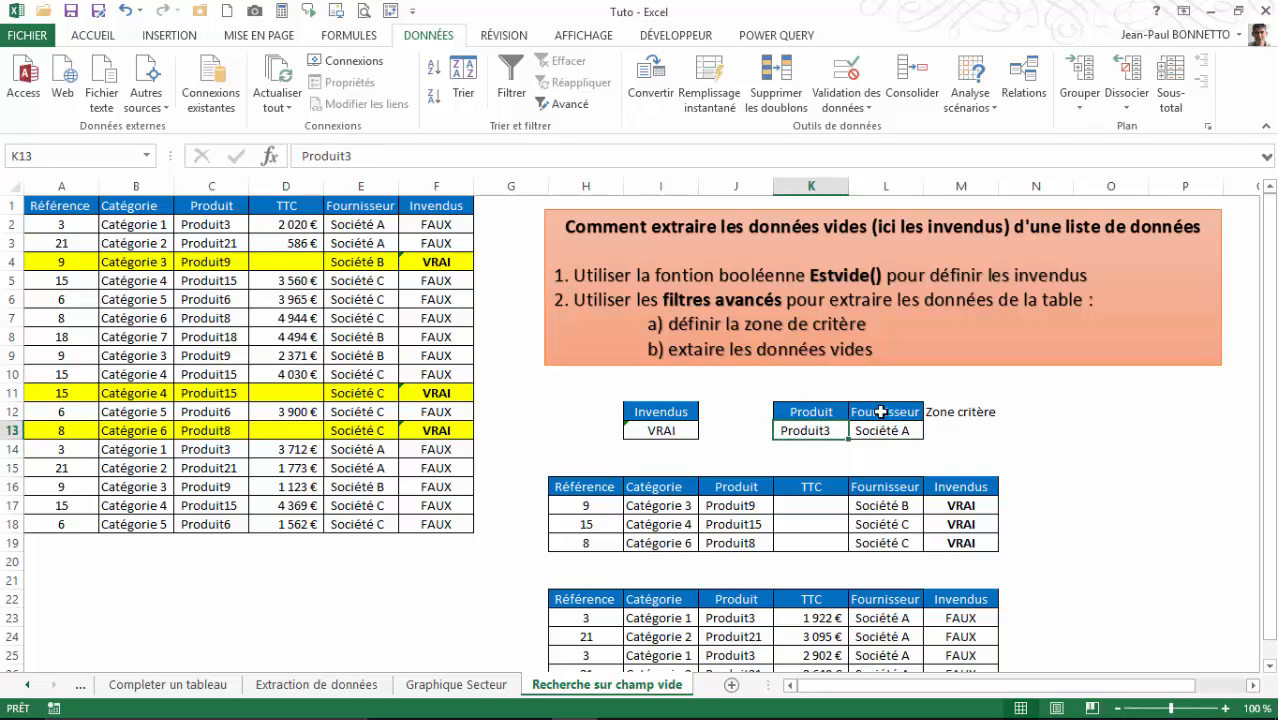
{"action": "left_click", "coordinate": [882, 429]}
{"action": "left_click", "coordinate": [828, 410]}
- Start an advanced filter from H28 on the list A1:F18 with K12:L13 as the criteria range
{"action": "scroll", "coordinate": [790, 430], "scroll_direction": "down", "scroll_amount": 2}
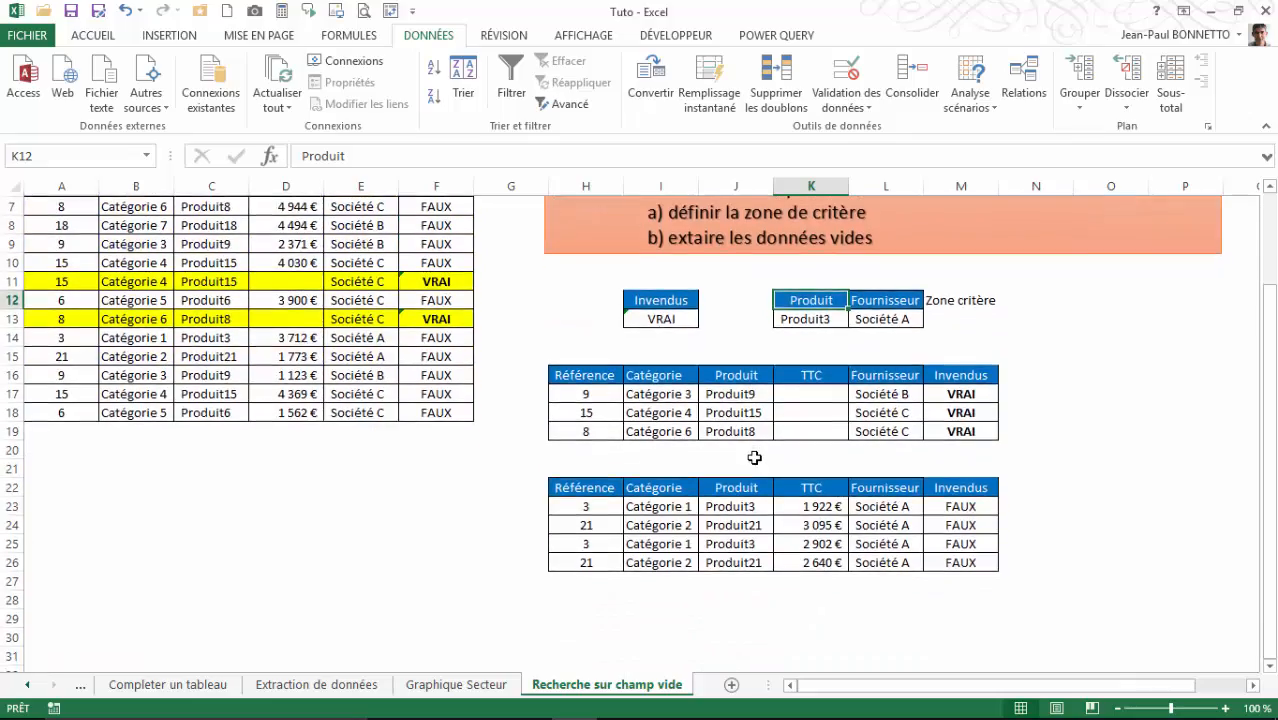
{"action": "scroll", "coordinate": [754, 457], "scroll_direction": "up", "scroll_amount": 1}
{"action": "left_click", "coordinate": [590, 656]}
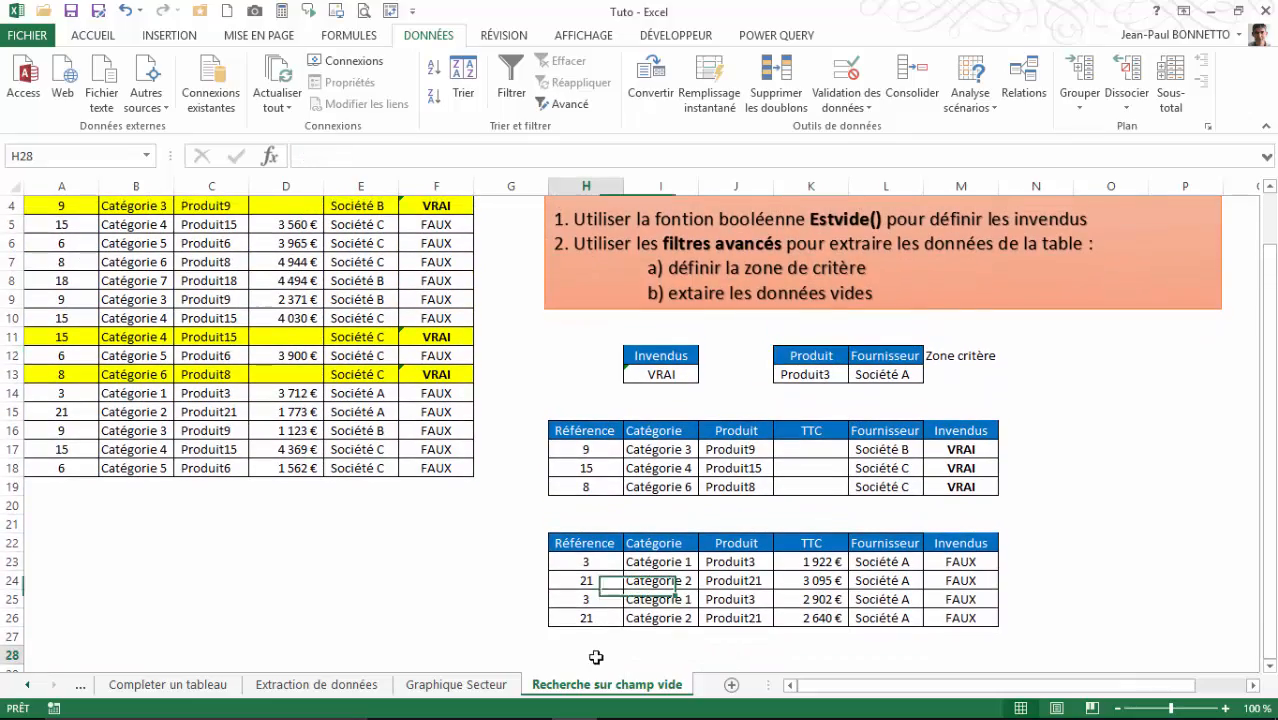
{"action": "left_click", "coordinate": [566, 105]}
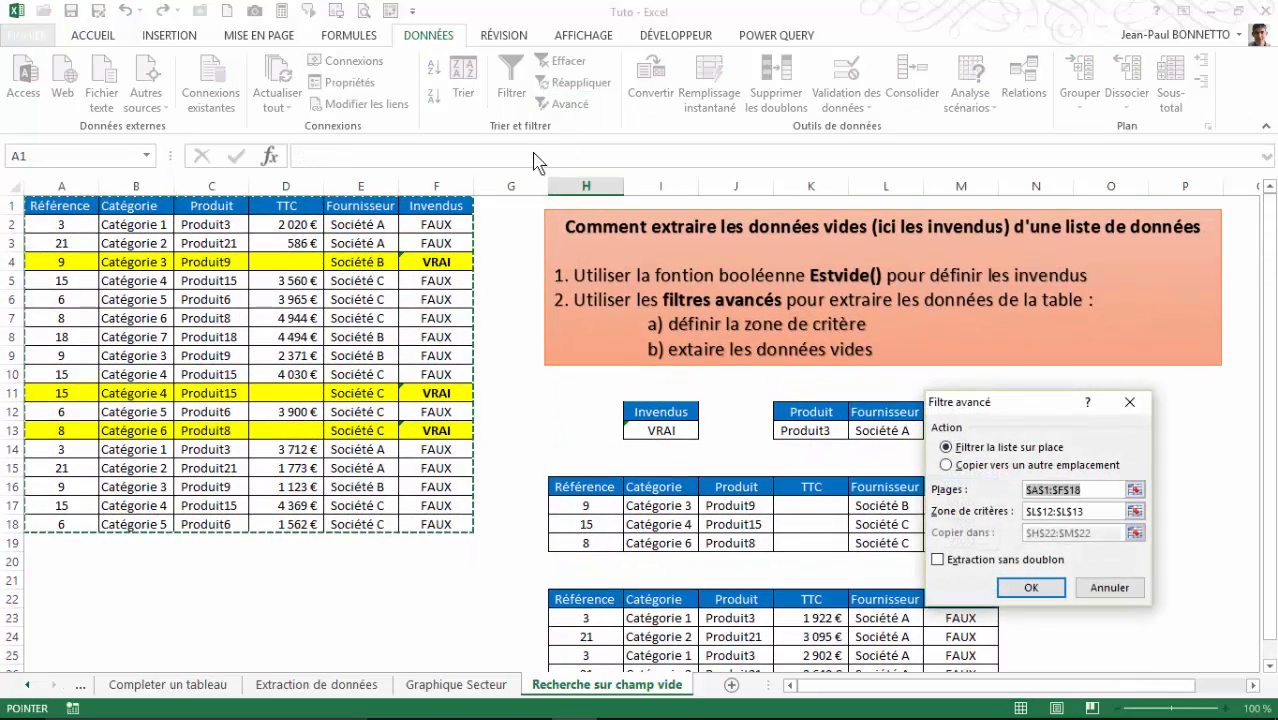
{"action": "left_click", "coordinate": [1135, 511]}
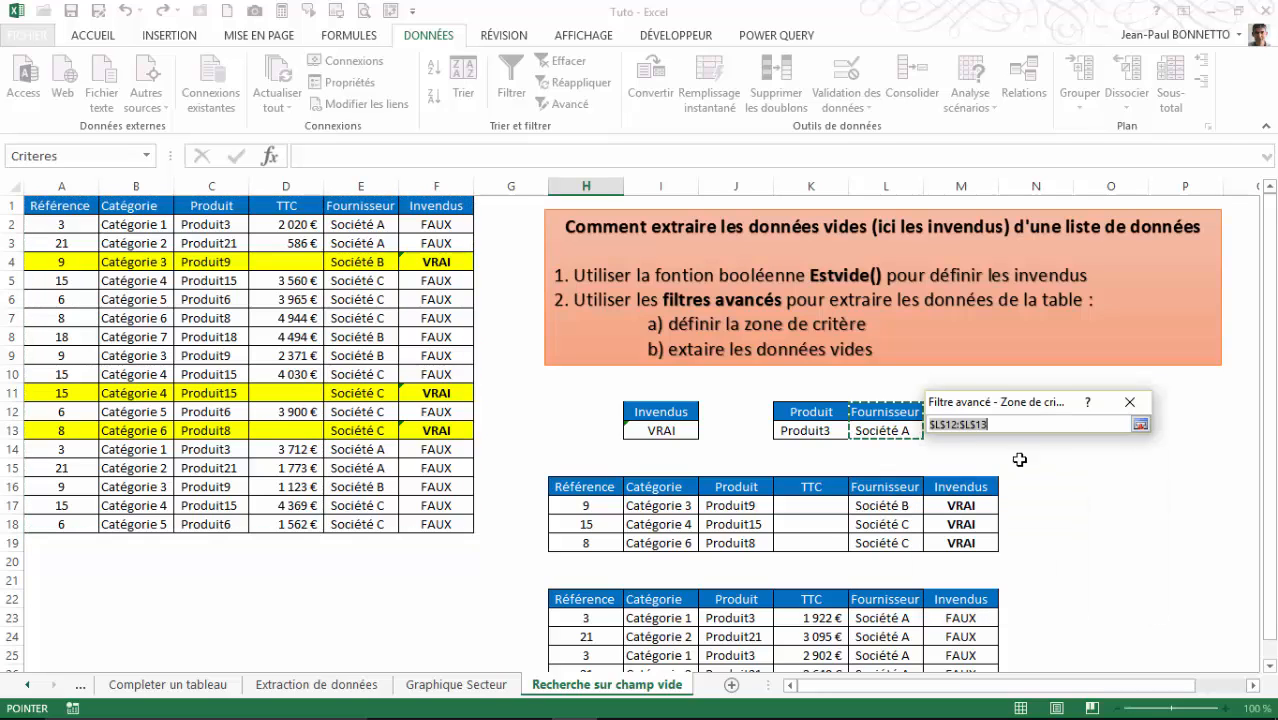
{"action": "left_click_drag", "start_coordinate": [806, 410], "coordinate": [885, 430]}
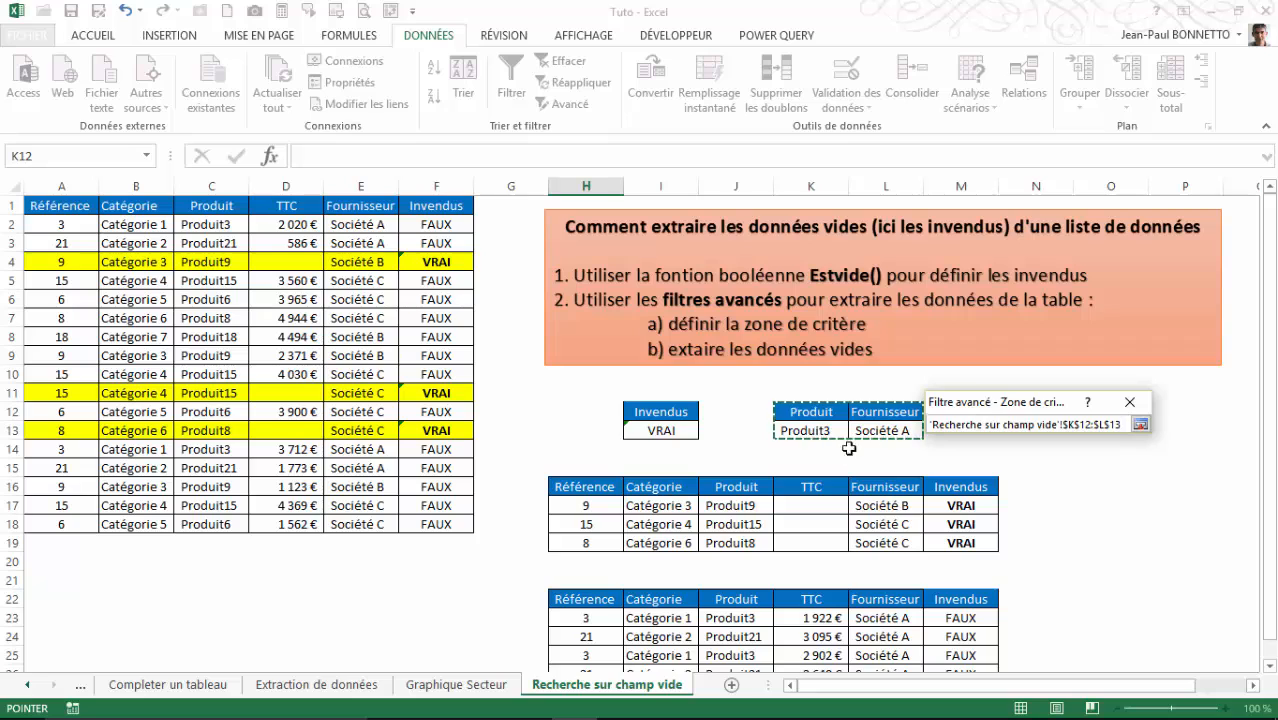
{"action": "left_click", "coordinate": [1140, 424]}
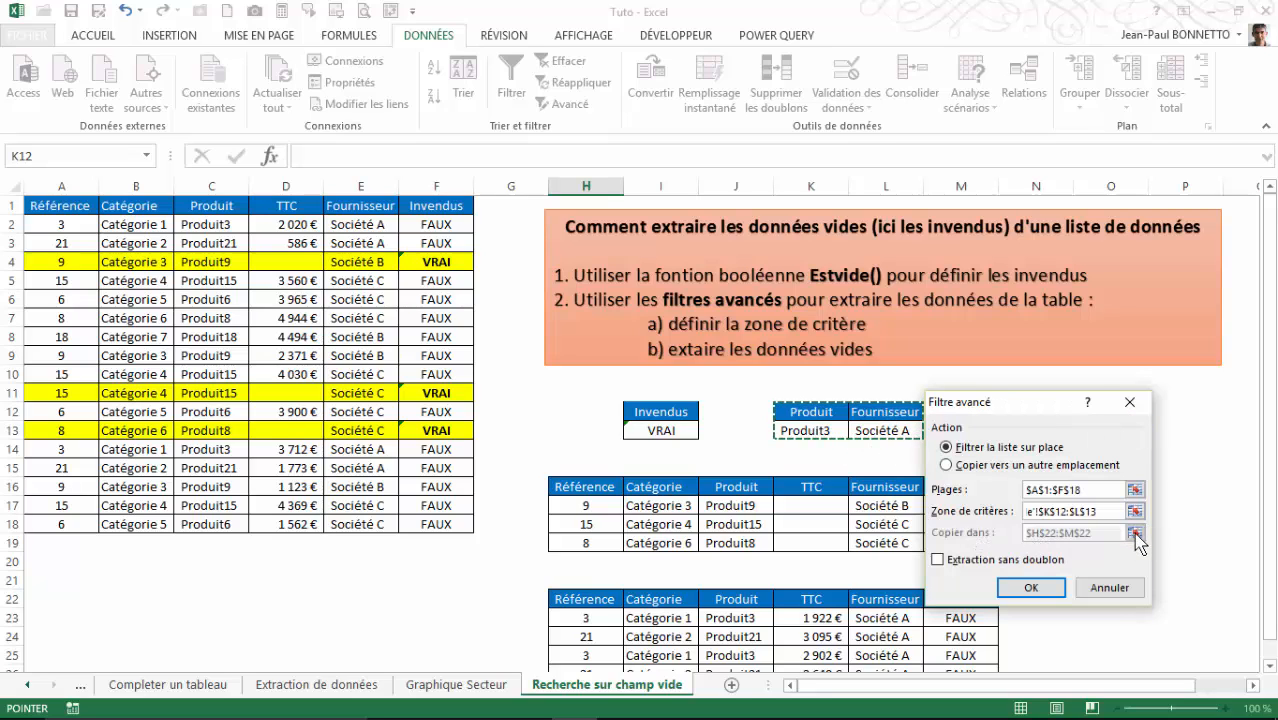
- Set the filter to copy to another location at H28 and run it to extract the Produit3 rows from Société A
{"action": "left_click", "coordinate": [944, 465]}
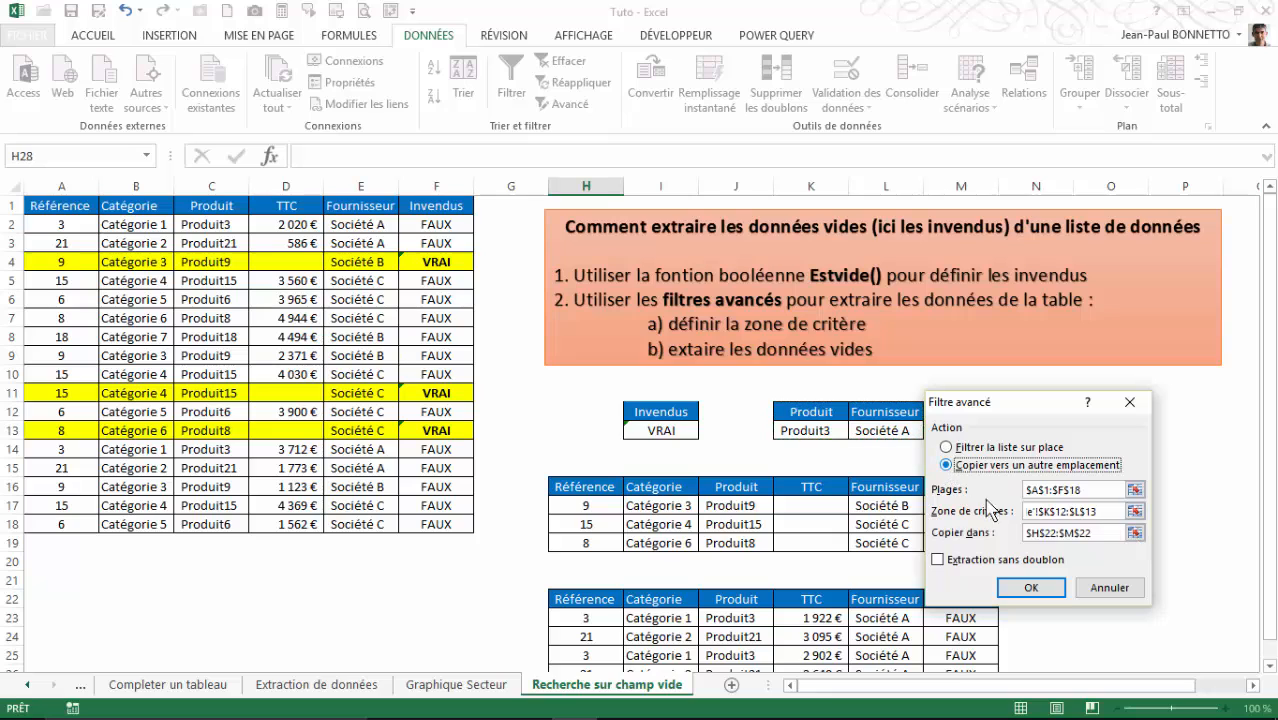
{"action": "left_click", "coordinate": [1135, 533]}
{"action": "scroll", "coordinate": [807, 536], "scroll_direction": "down", "scroll_amount": 4}
{"action": "left_click", "coordinate": [580, 486]}
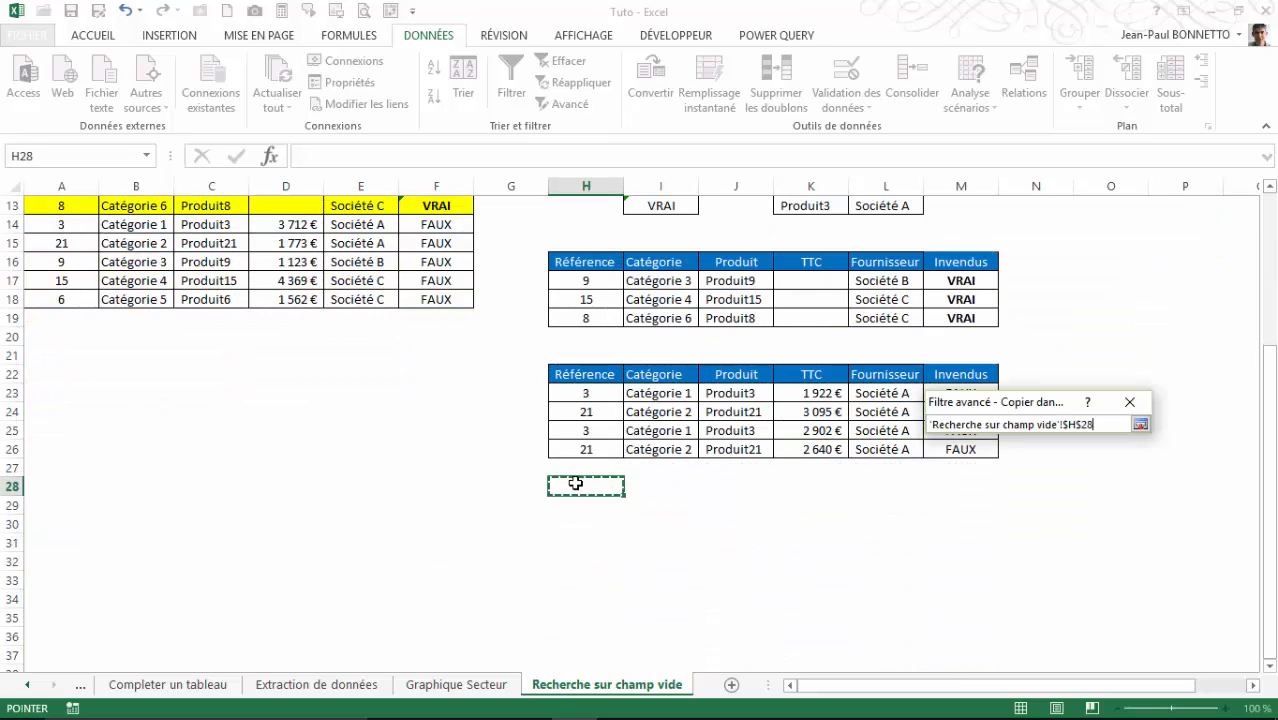
{"action": "left_click", "coordinate": [1140, 424]}
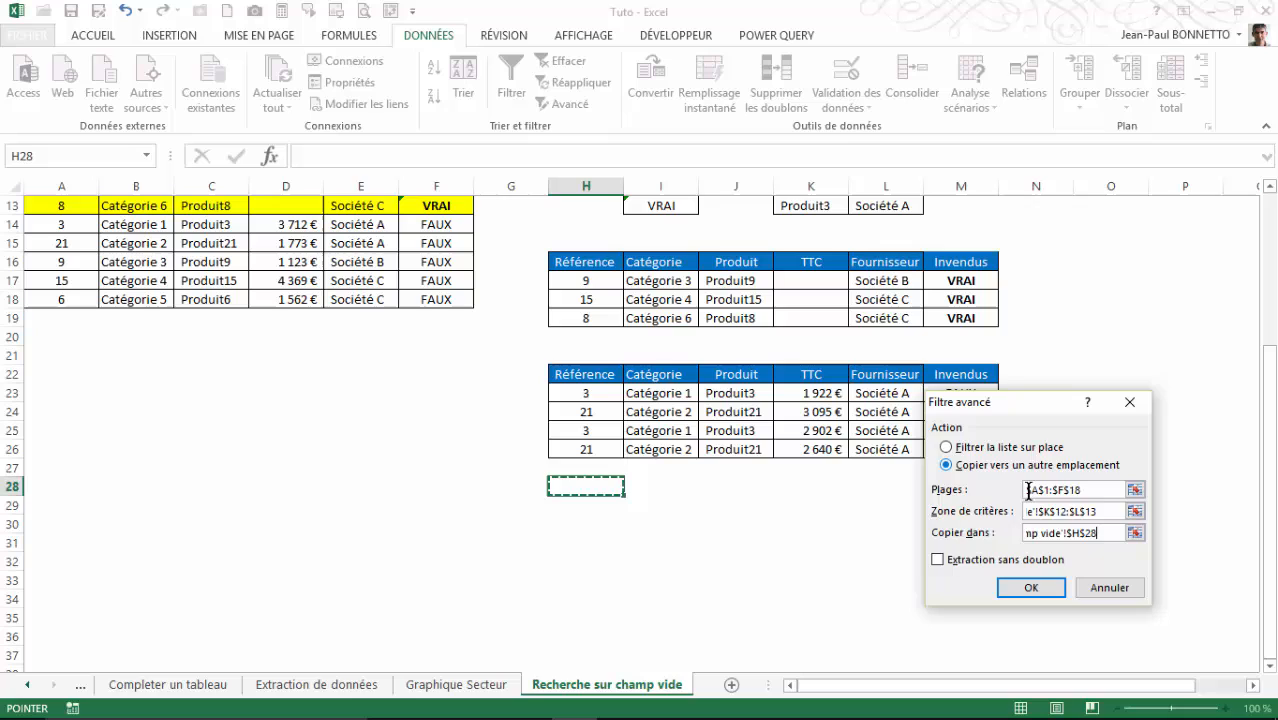
{"action": "left_click", "coordinate": [1031, 588]}
- Check the products and suppliers in the extracted rows 29 and 30 against the criteria in K12:L13
{"action": "left_click", "coordinate": [824, 506]}
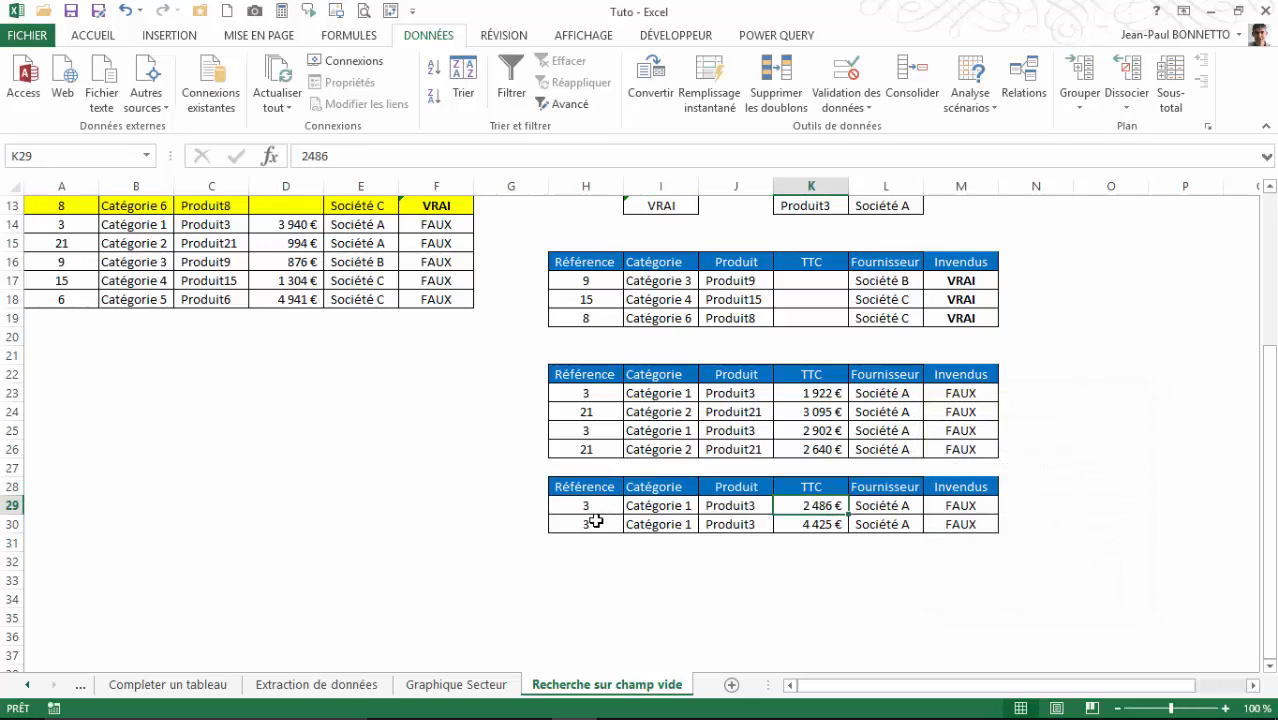
{"action": "left_click_drag", "start_coordinate": [733, 499], "coordinate": [728, 526]}
{"action": "left_click_drag", "start_coordinate": [872, 505], "coordinate": [884, 518]}
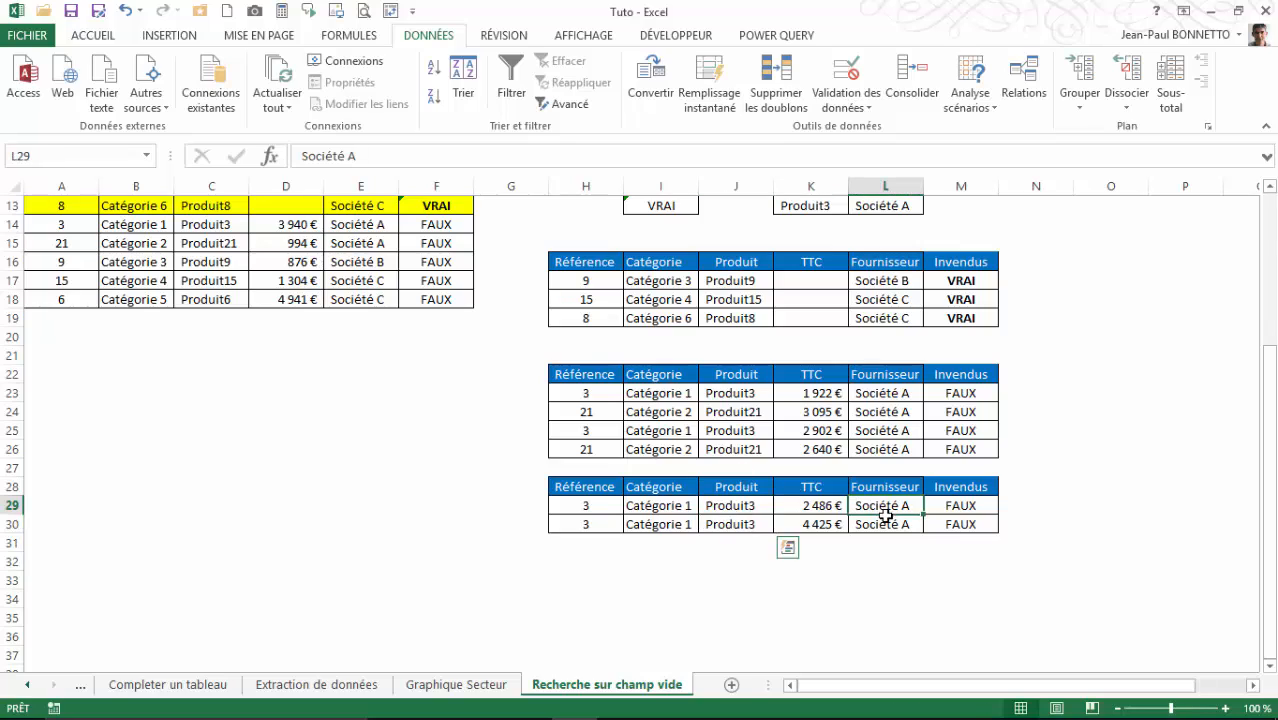
{"action": "scroll", "coordinate": [1233, 417], "scroll_direction": "up", "scroll_amount": 3}
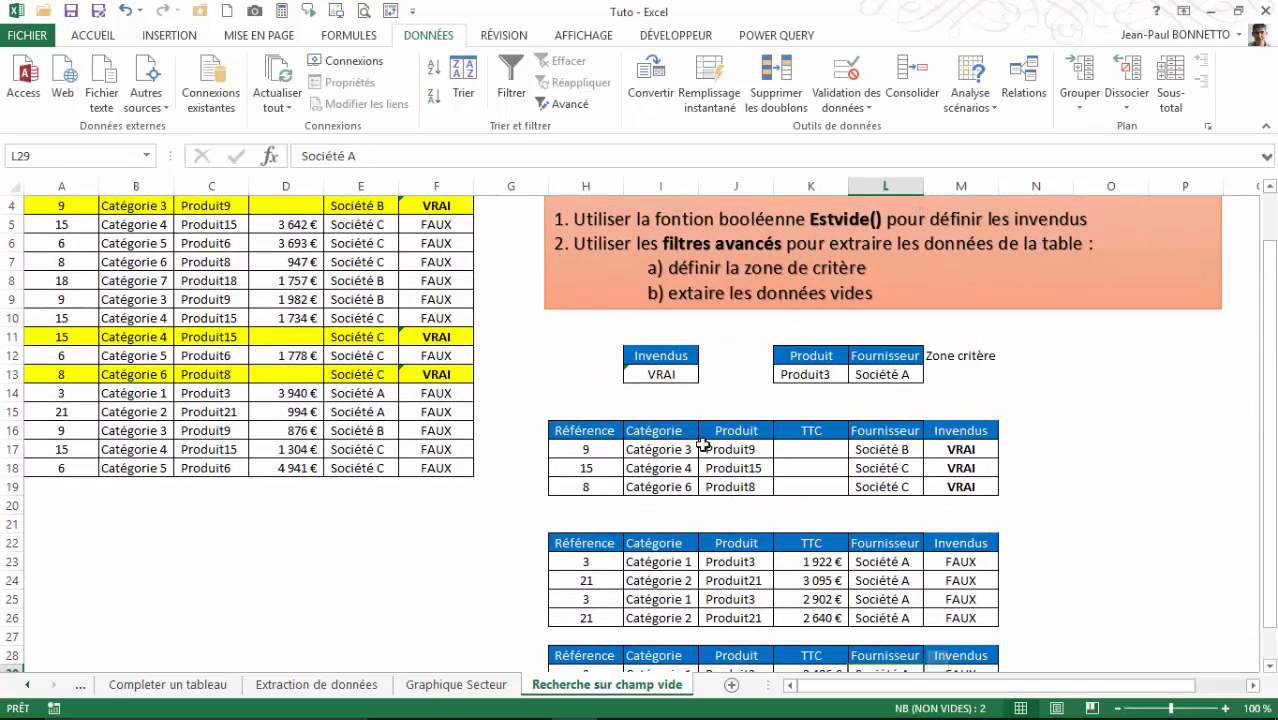
{"action": "scroll", "coordinate": [728, 446], "scroll_direction": "down", "scroll_amount": 1}
{"action": "scroll", "coordinate": [1038, 482], "scroll_direction": "down", "scroll_amount": 1}
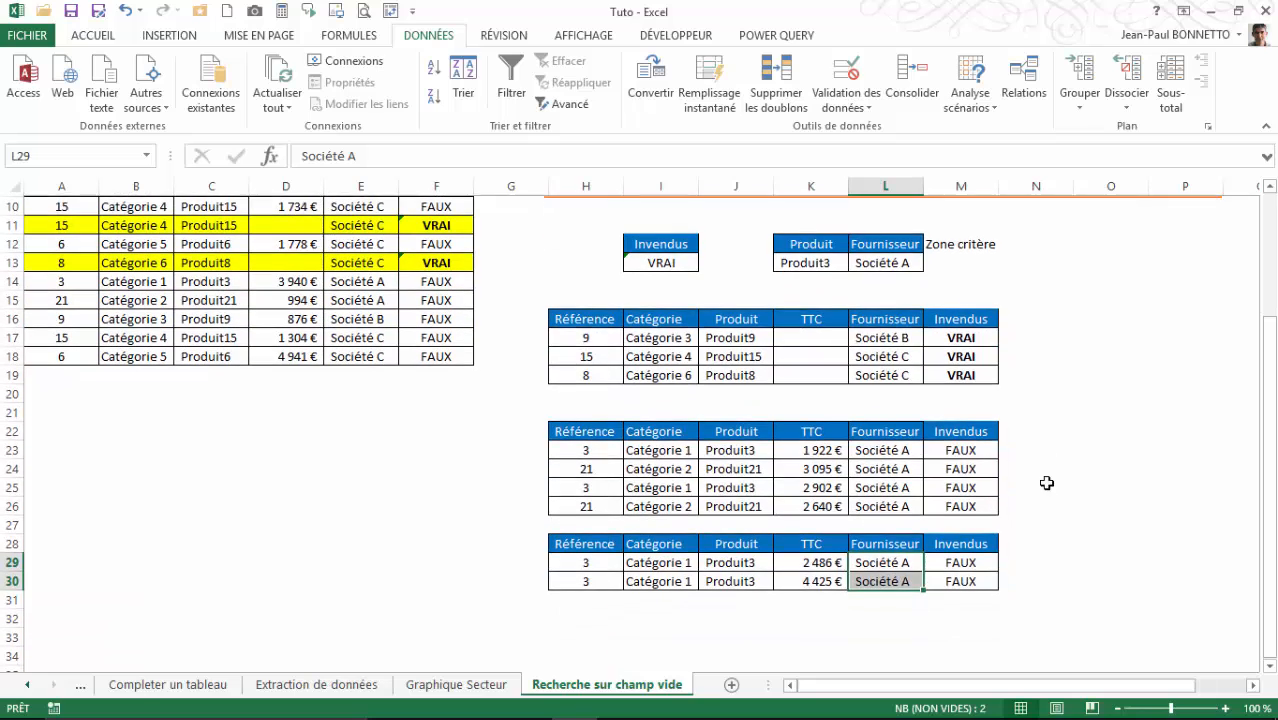
{"action": "scroll", "coordinate": [1040, 482], "scroll_direction": "up", "scroll_amount": 3}
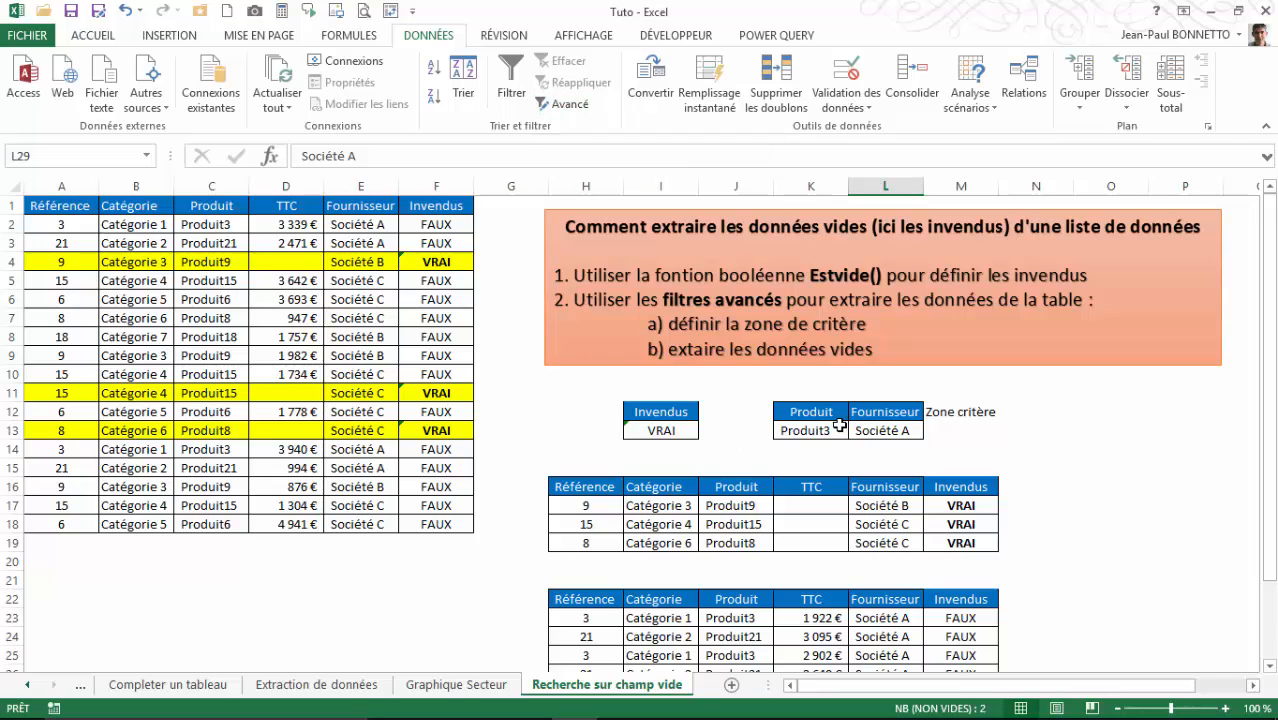
- Move the "Zone critère" label from M12 to O13 and copy the TTC header from D1 into M12
{"action": "left_click", "coordinate": [979, 416]}
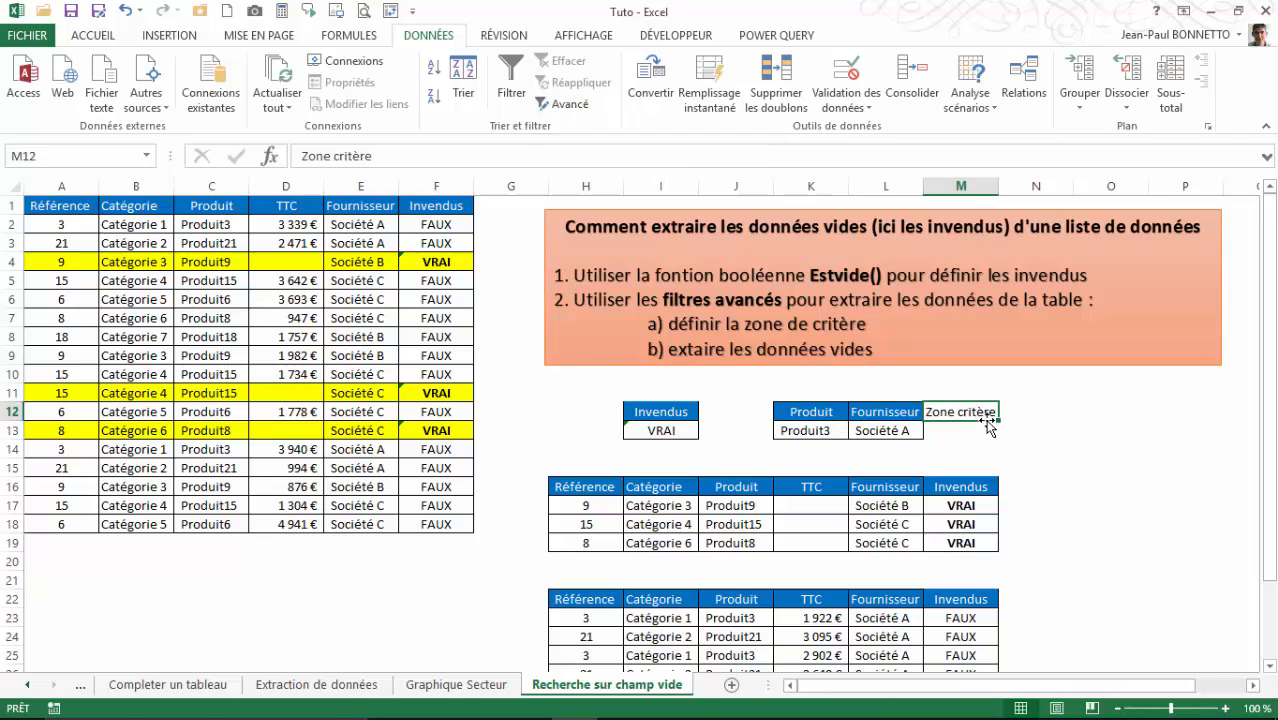
{"action": "left_click_drag", "start_coordinate": [988, 424], "coordinate": [1140, 443]}
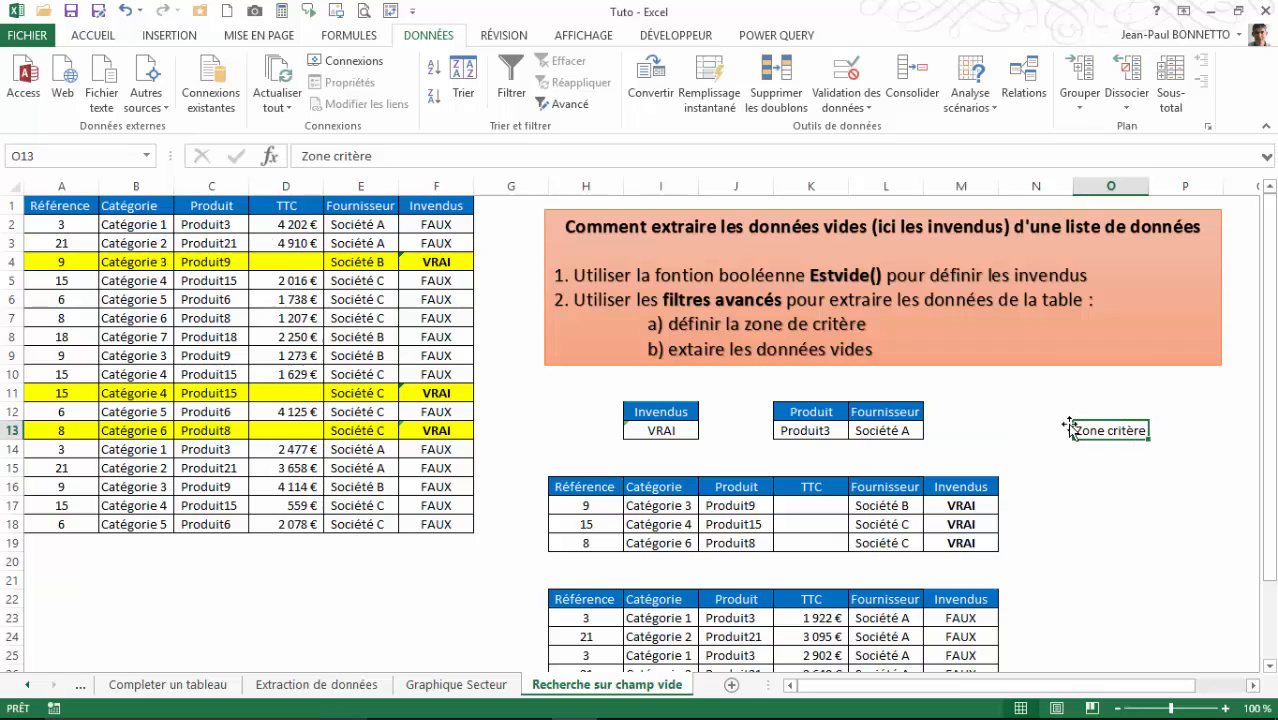
{"action": "left_click", "coordinate": [288, 207]}
{"action": "key", "text": "ctrl+c"}
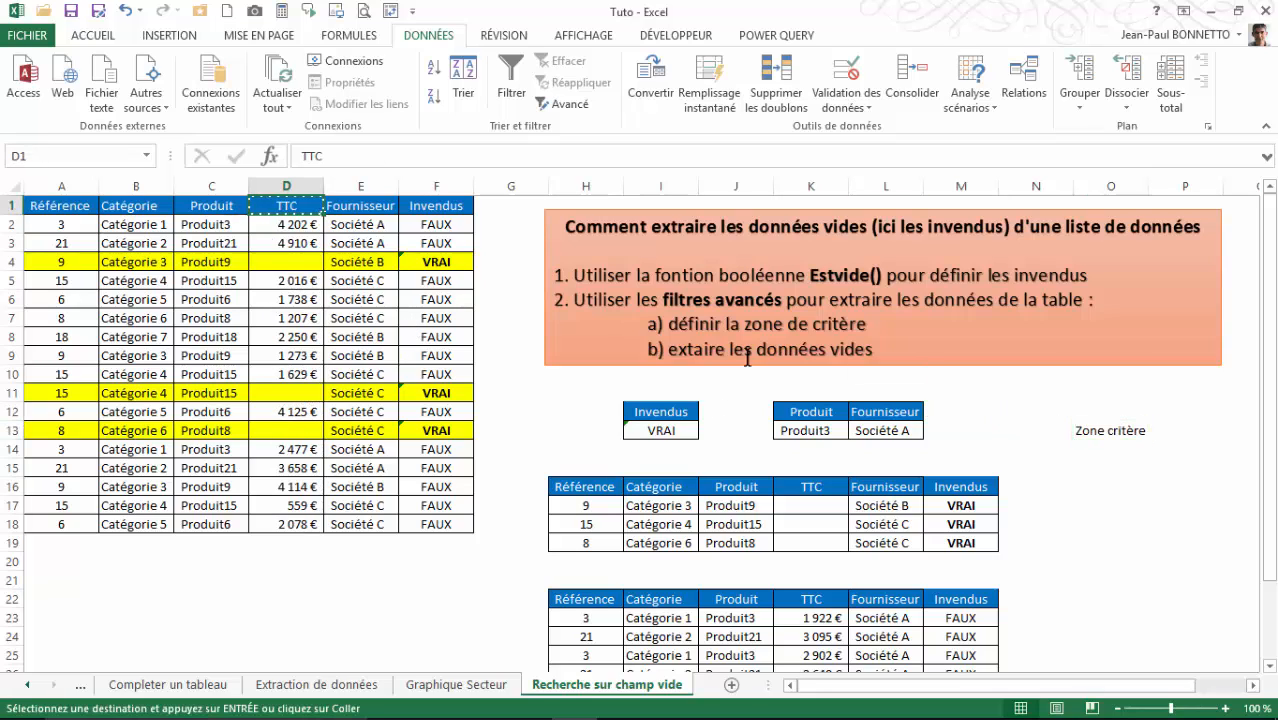
{"action": "left_click", "coordinate": [977, 413]}
{"action": "key", "text": "ctrl+v"}
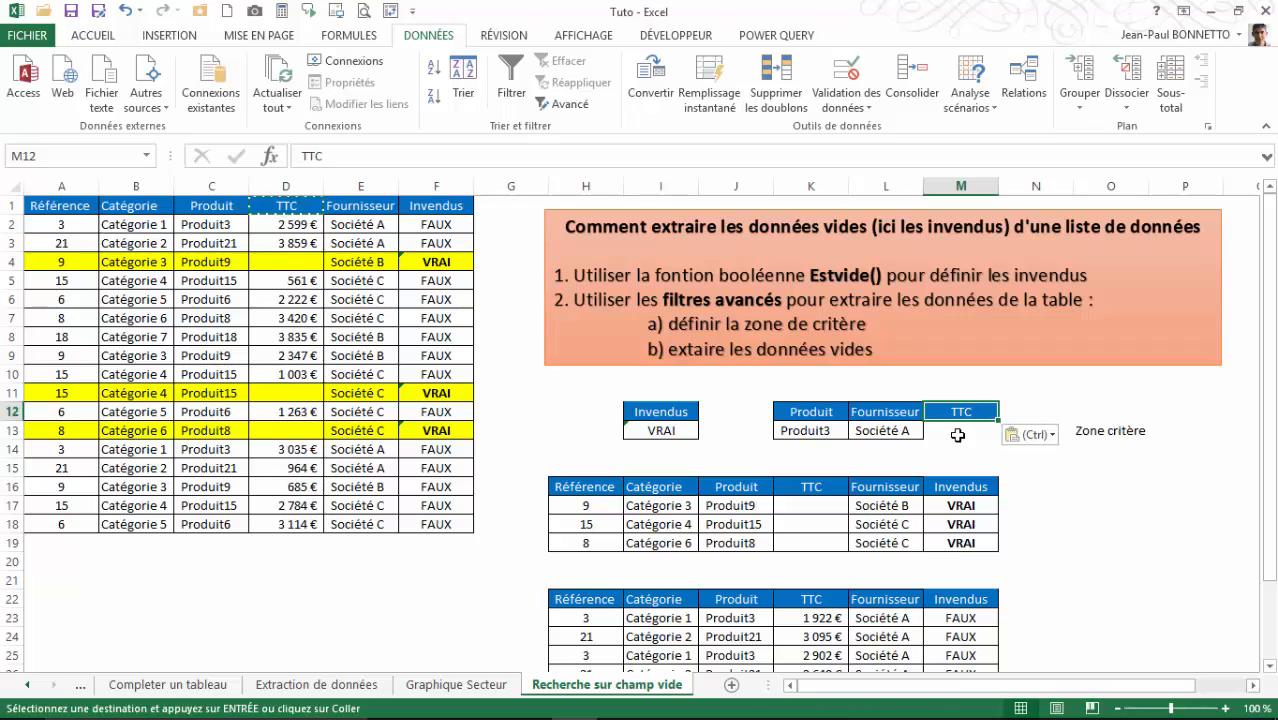
- Enter >1000 in M13 as the TTC criterion
{"action": "left_click", "coordinate": [954, 432]}
{"action": "type", "text": ">"}
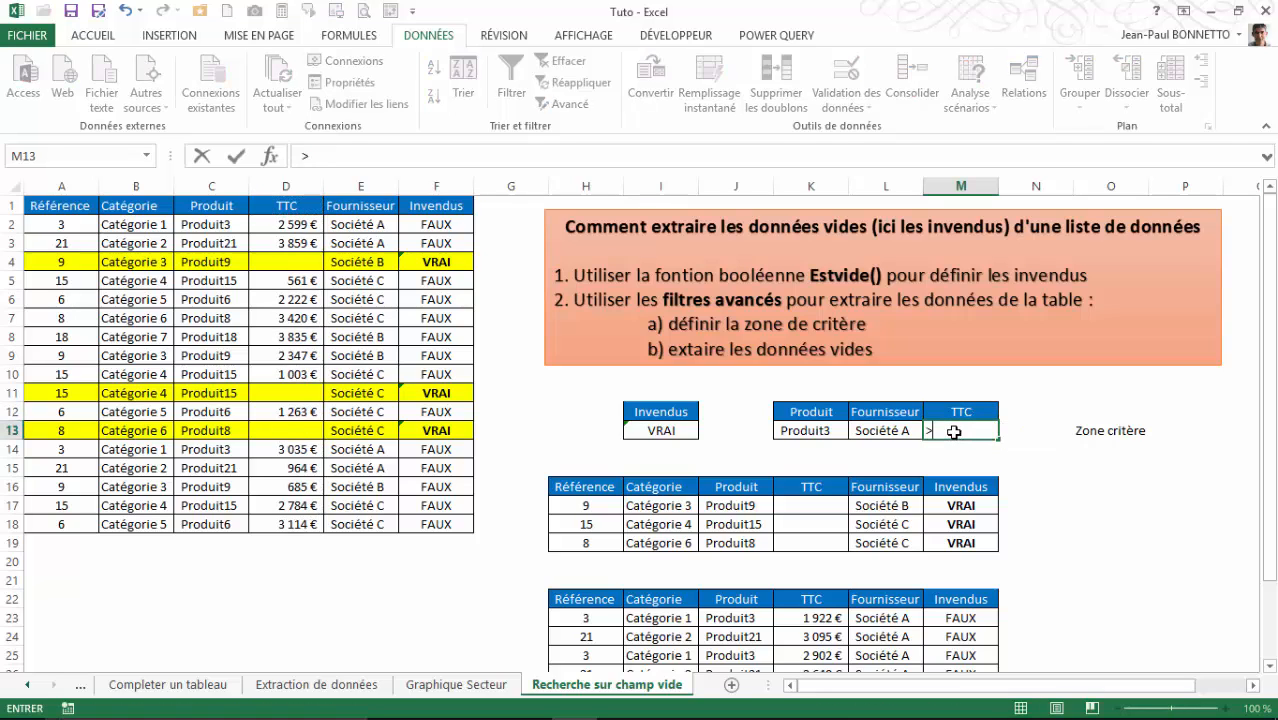
{"action": "type", "text": "1000"}
{"action": "key", "text": "Return"}
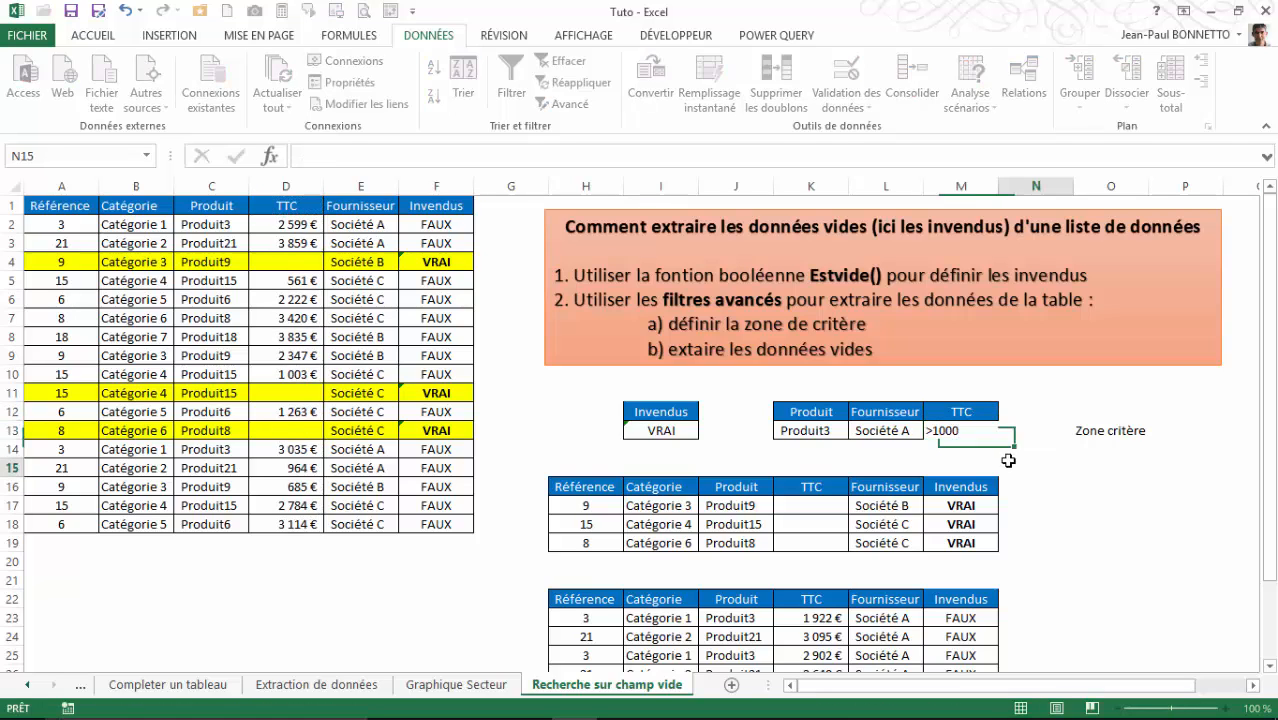
{"action": "key", "text": "Up"}
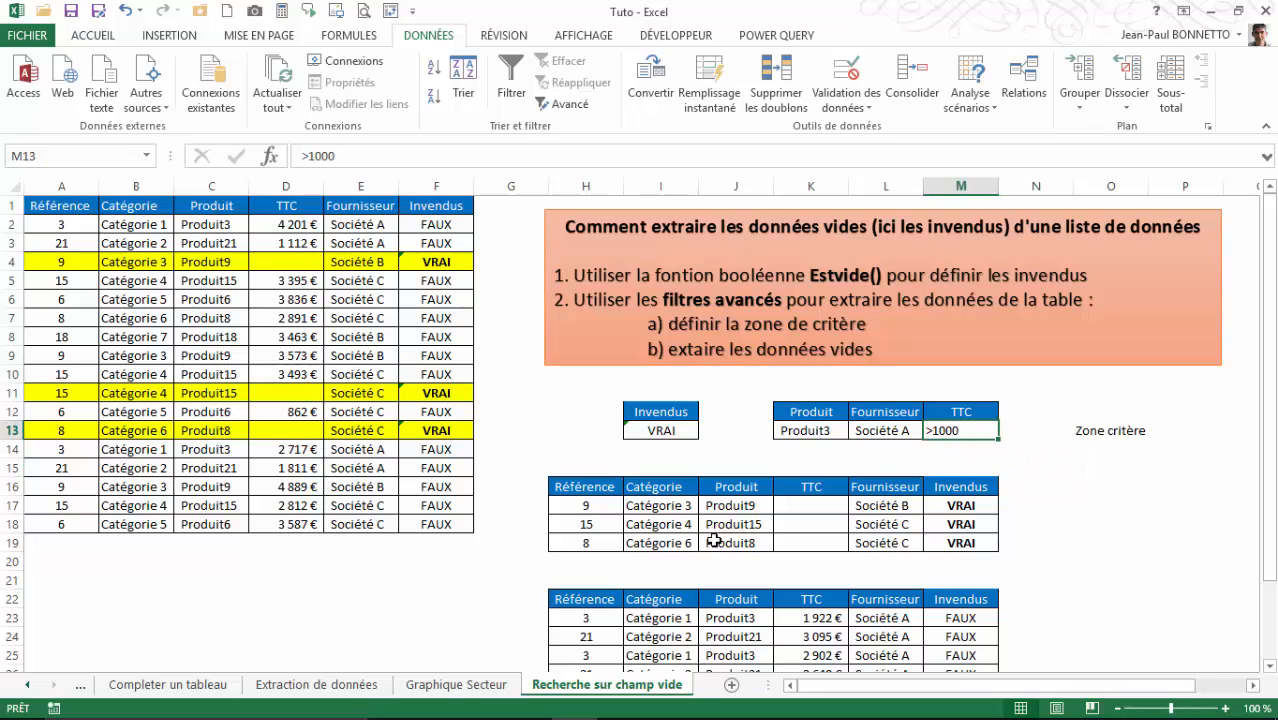
- Review the three-part criteria block K12:M13 with Produit, Fournisseur and TTC
{"action": "left_click_drag", "start_coordinate": [885, 413], "coordinate": [941, 429]}
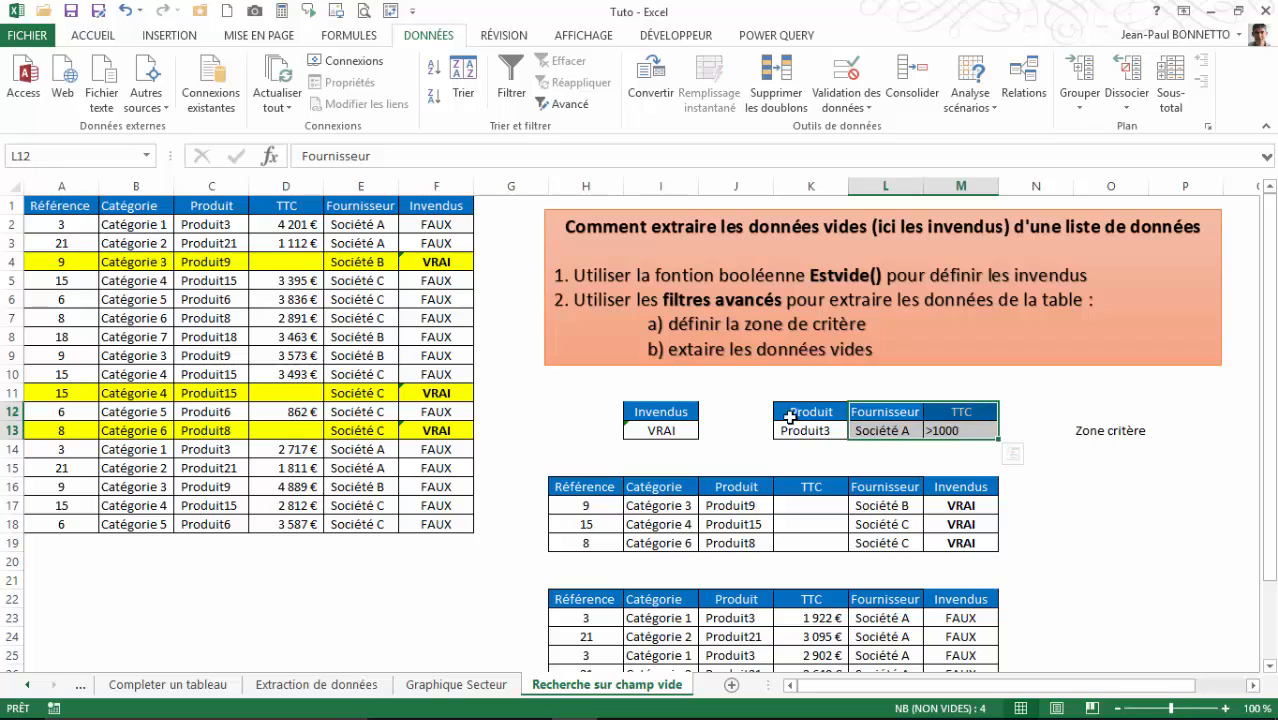
{"action": "left_click_drag", "start_coordinate": [795, 410], "coordinate": [960, 432]}
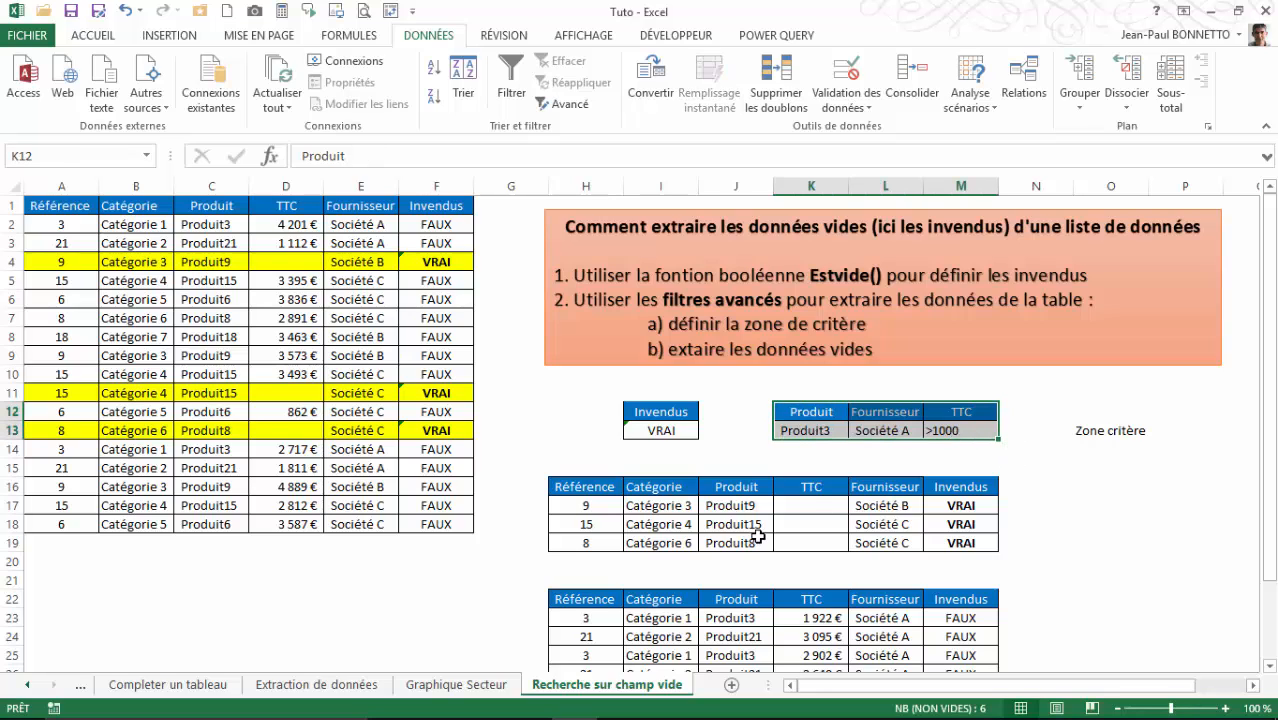
{"action": "left_click", "coordinate": [1050, 453]}
{"action": "left_click", "coordinate": [968, 429]}
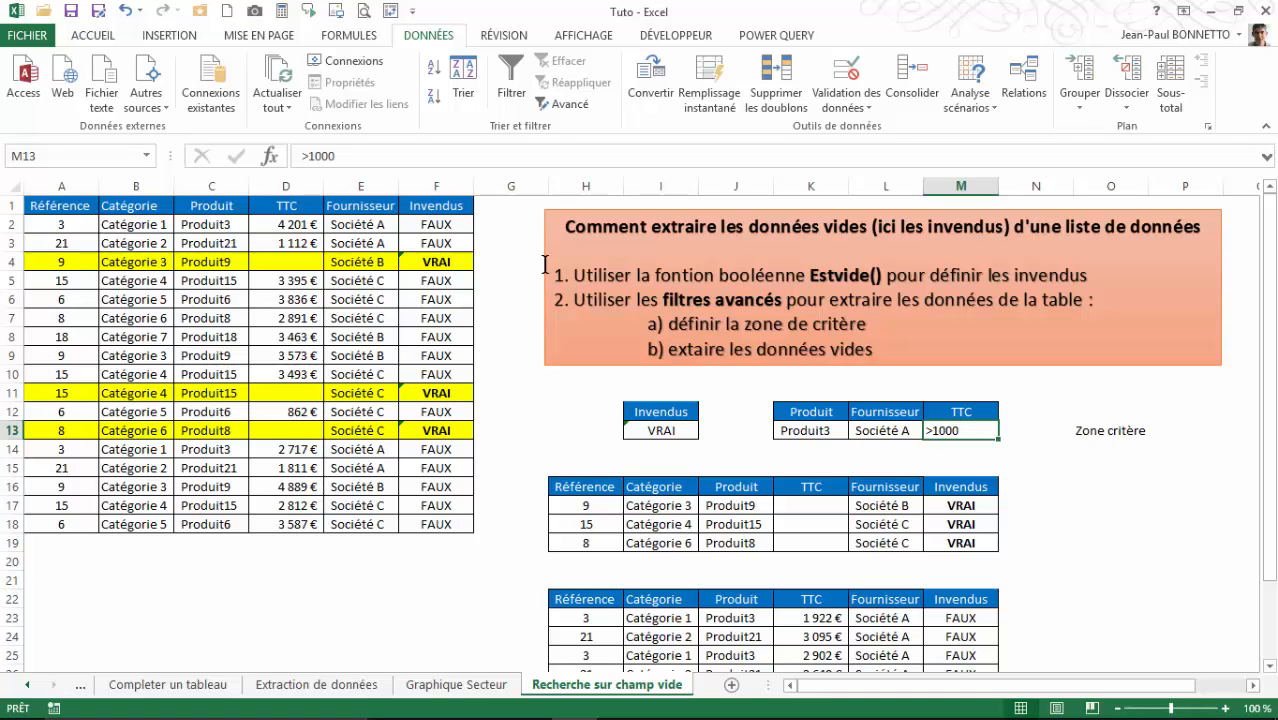
{"action": "key", "text": "Return"}
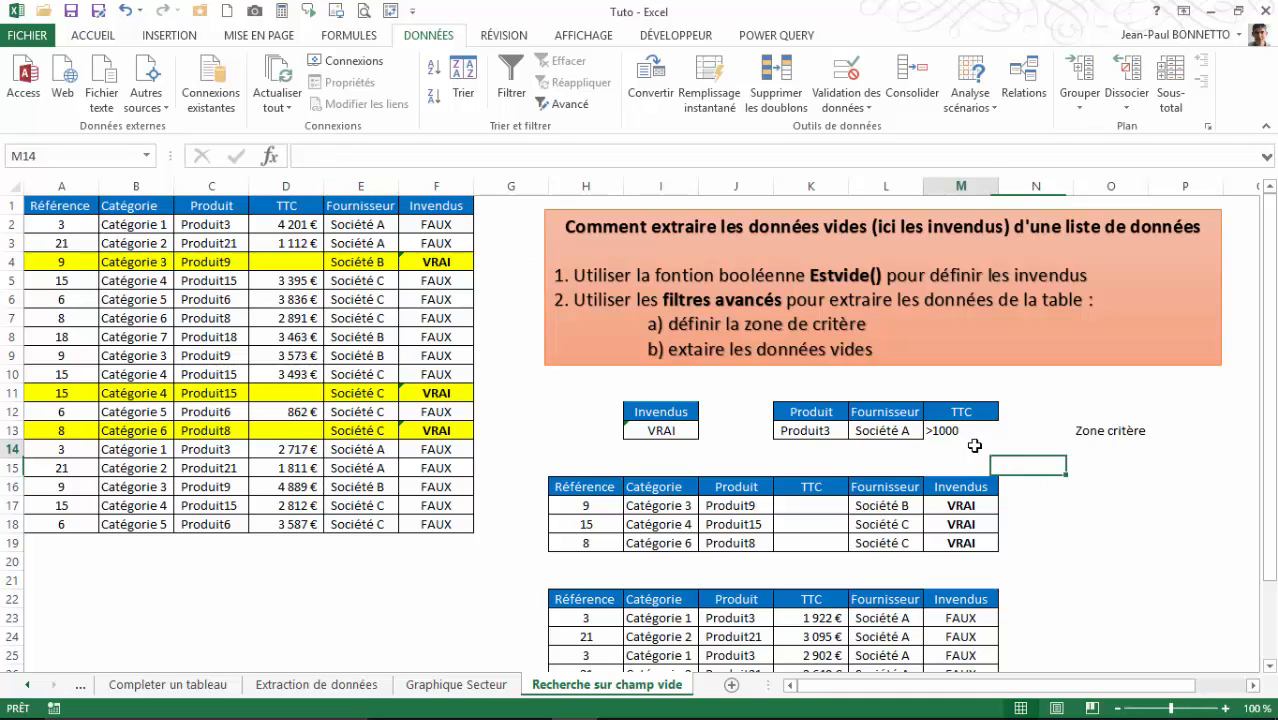
{"action": "scroll", "coordinate": [1040, 478], "scroll_direction": "down", "scroll_amount": 1}
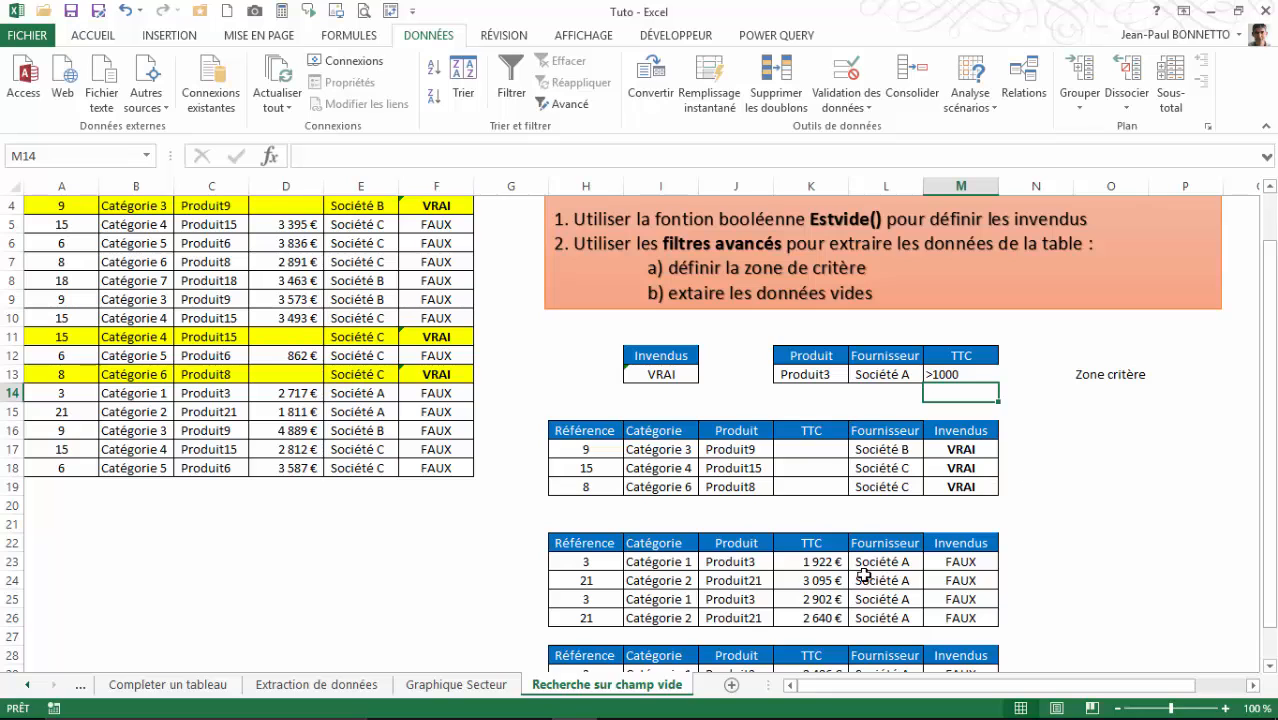
- Move the "Zone critère" label from O13 up to O12, level with the criteria headers
{"action": "scroll", "coordinate": [1141, 442], "scroll_direction": "down", "scroll_amount": 1}
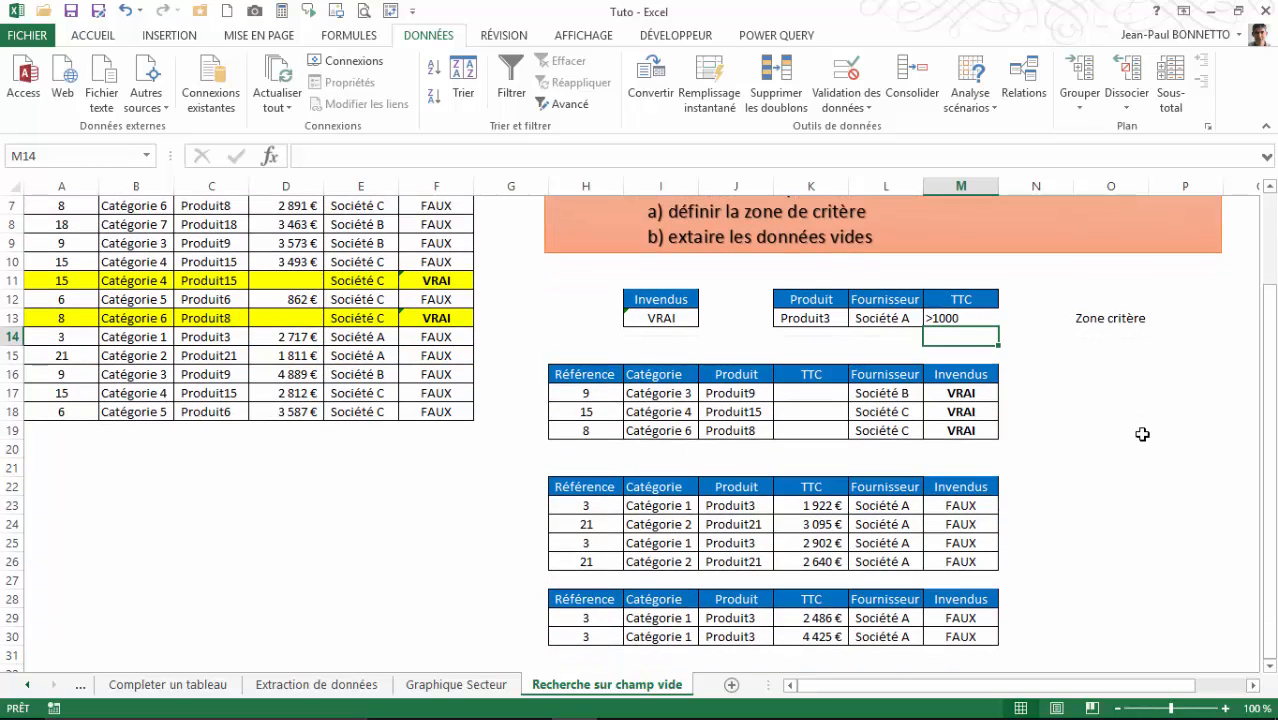
{"action": "left_click", "coordinate": [1118, 318]}
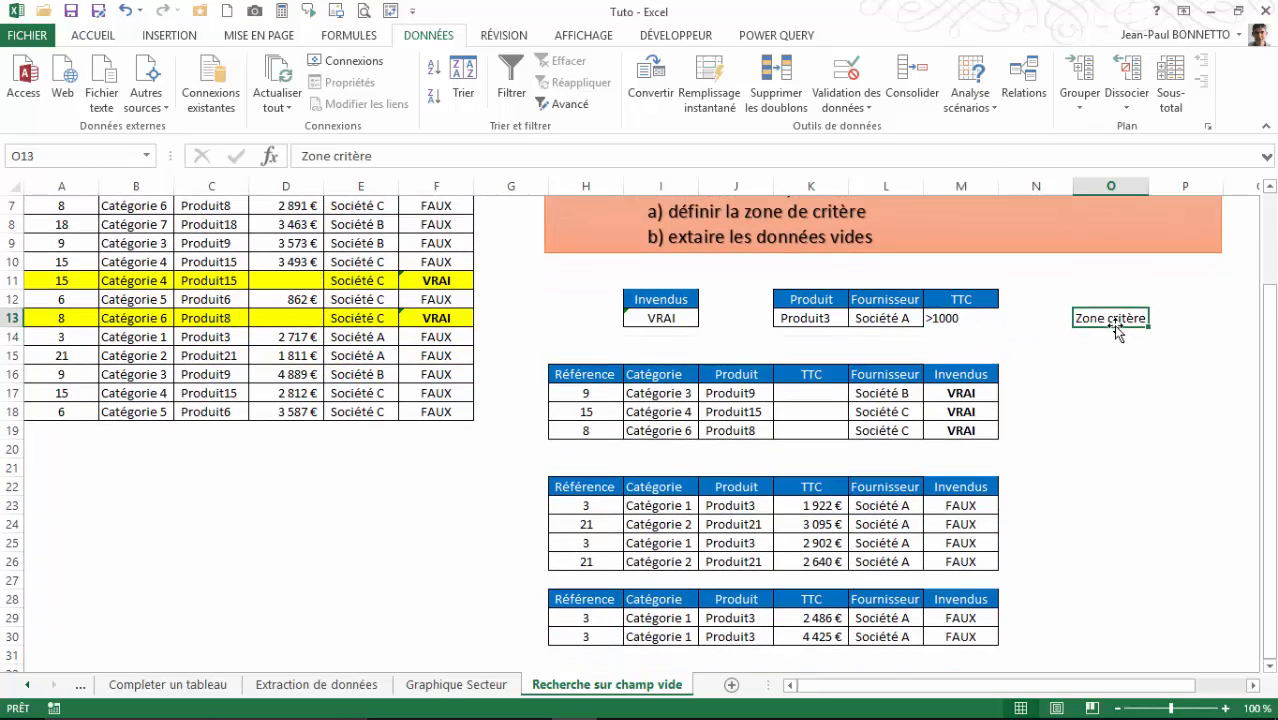
{"action": "left_click_drag", "start_coordinate": [1115, 338], "coordinate": [1088, 310]}
- Select the Référence header cell A1 of the source table as the starting point for the three-criteria extraction
{"action": "scroll", "coordinate": [1071, 404], "scroll_direction": "up", "scroll_amount": 2}
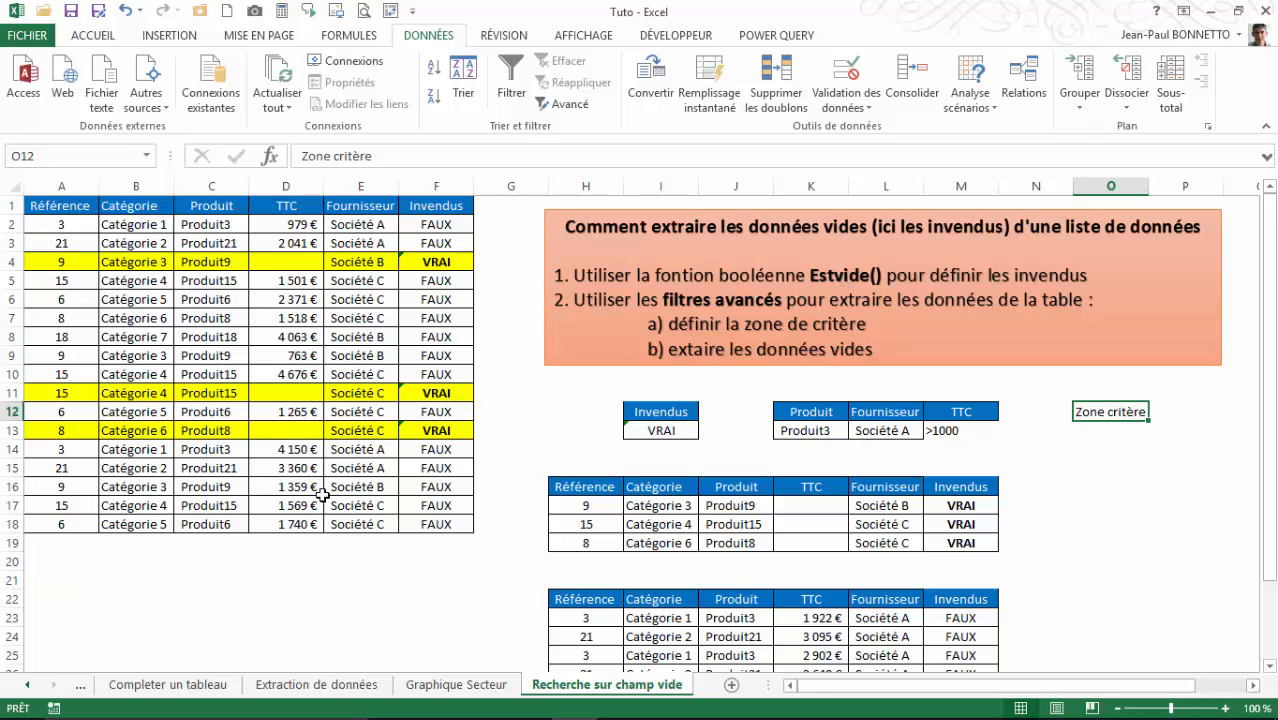
{"action": "scroll", "coordinate": [733, 593], "scroll_direction": "down", "scroll_amount": 1}
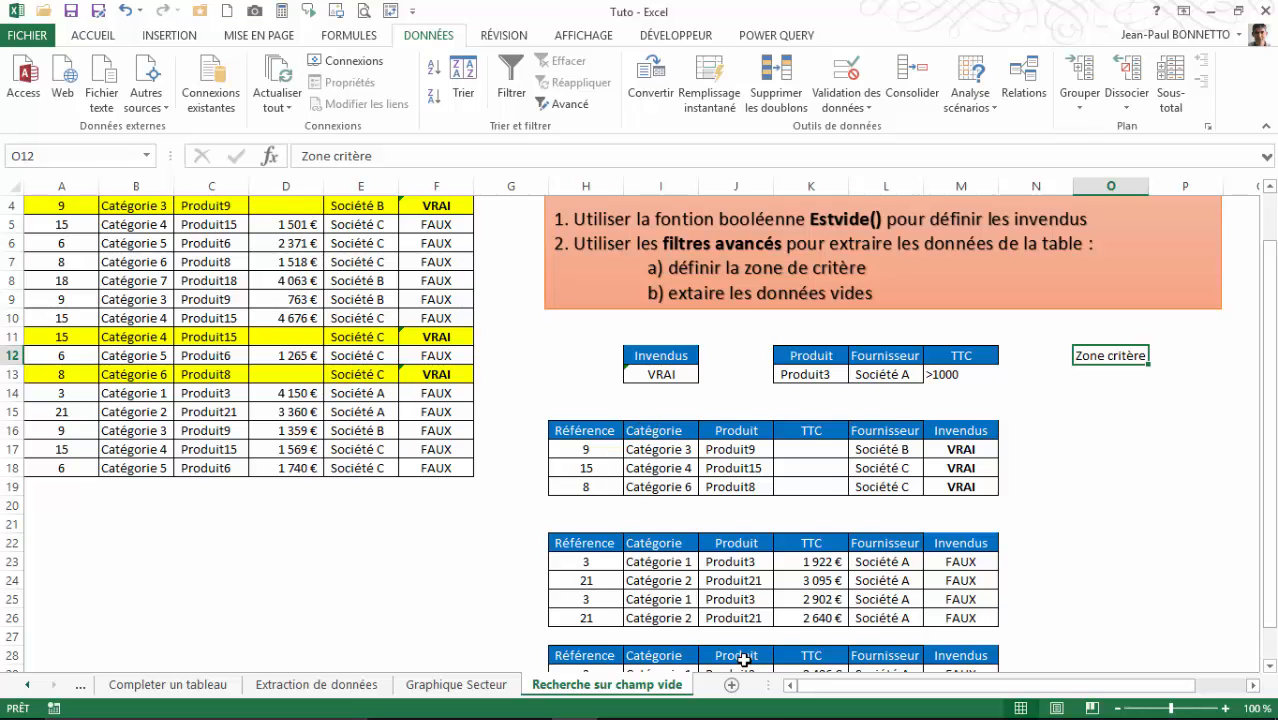
{"action": "scroll", "coordinate": [762, 394], "scroll_direction": "up", "scroll_amount": 1}
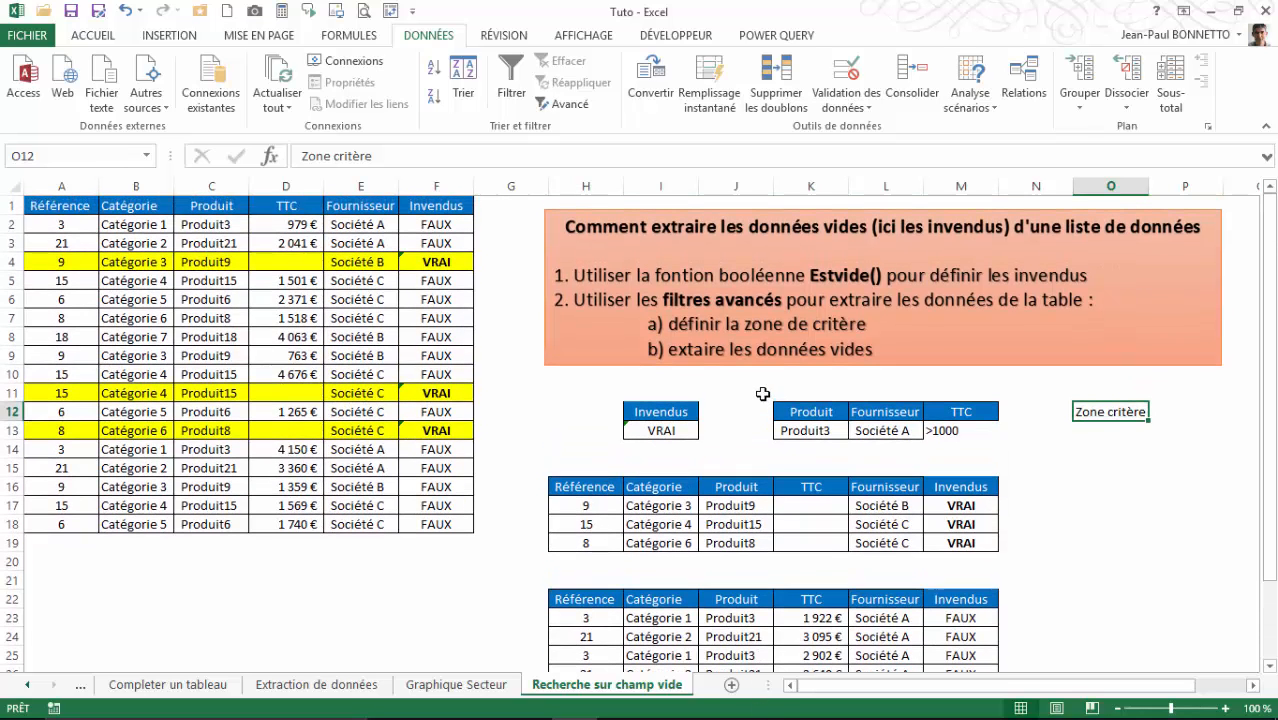
{"action": "left_click", "coordinate": [65, 206]}
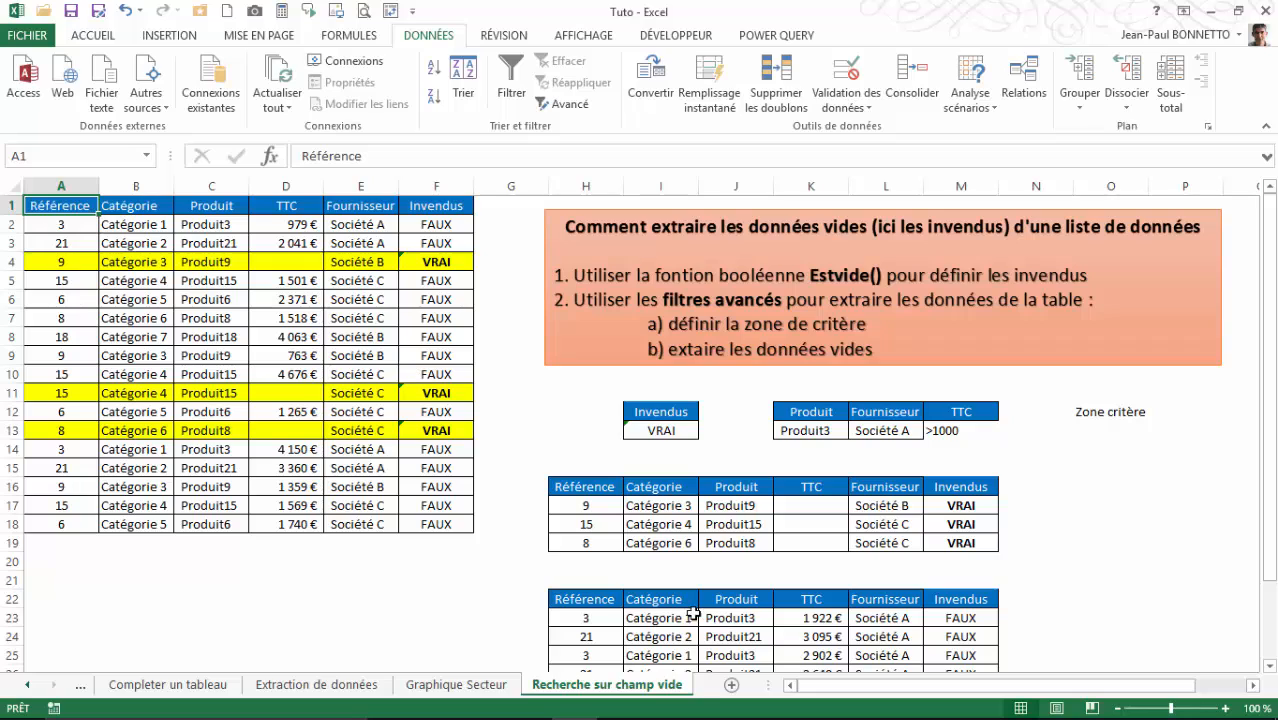